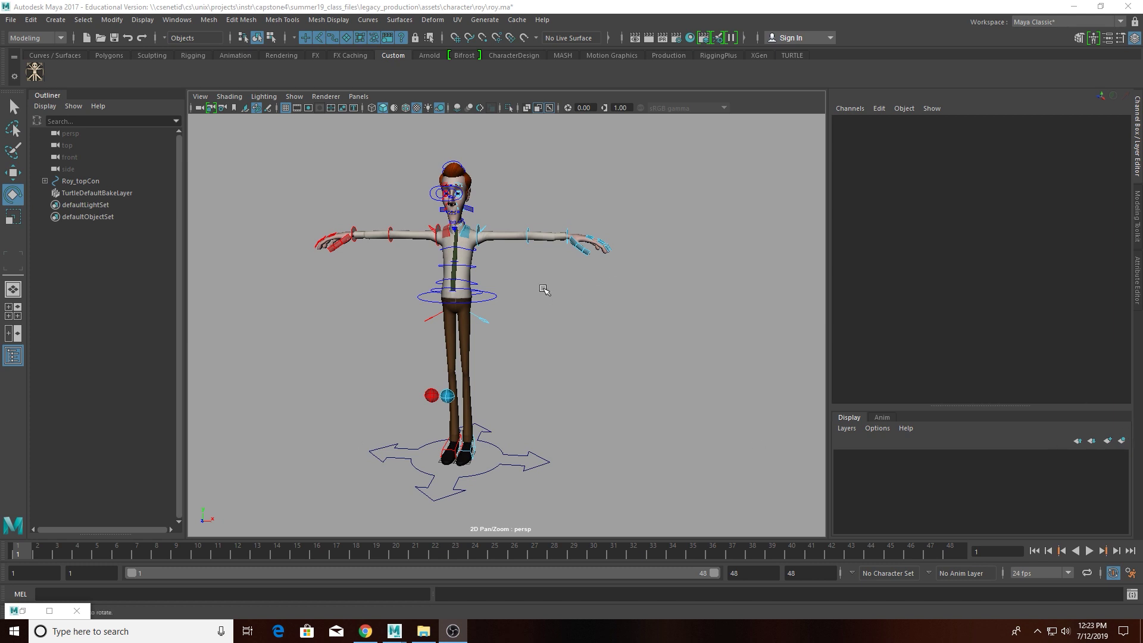
- Rotate both upper-arm FK controls so the character's arms hang down at his sides
middle_click_drag(582, 288, 605, 313)
right_click_drag(627, 325, 617, 405, "alt")
left_click_drag(617, 405, 514, 314, "alt")
right_click_drag(513, 314, 482, 302, "alt")
middle_click_drag(482, 301, 483, 316, "alt")
left_click_drag(482, 316, 452, 314, "alt")
middle_click_drag(451, 313, 434, 333, "alt")
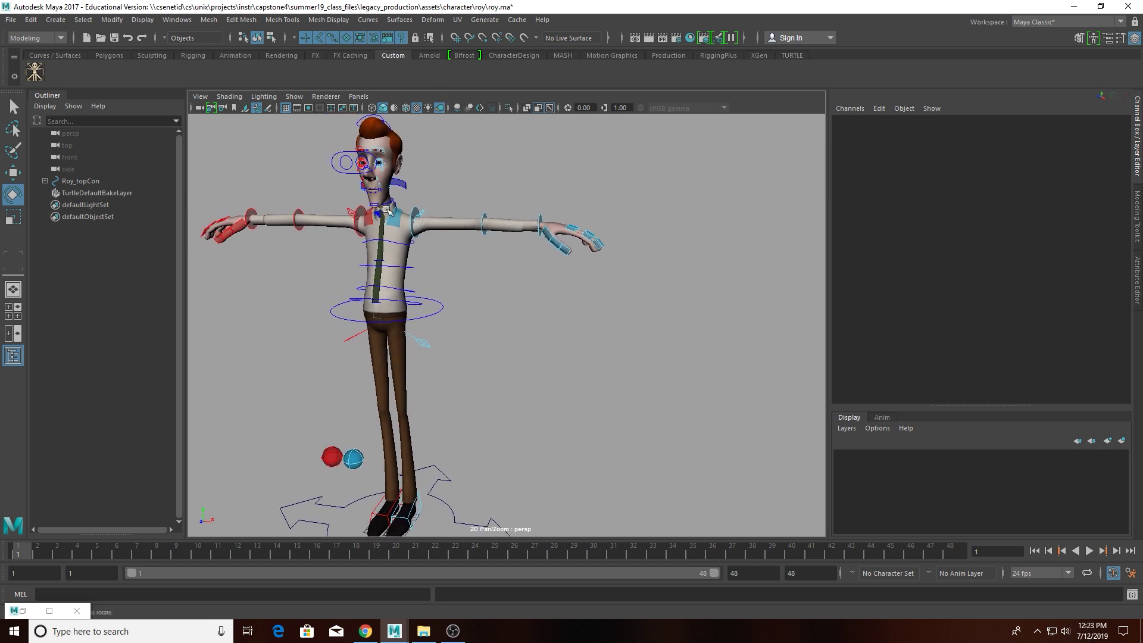
left_click(360, 208)
left_click_drag(468, 166, 417, 209)
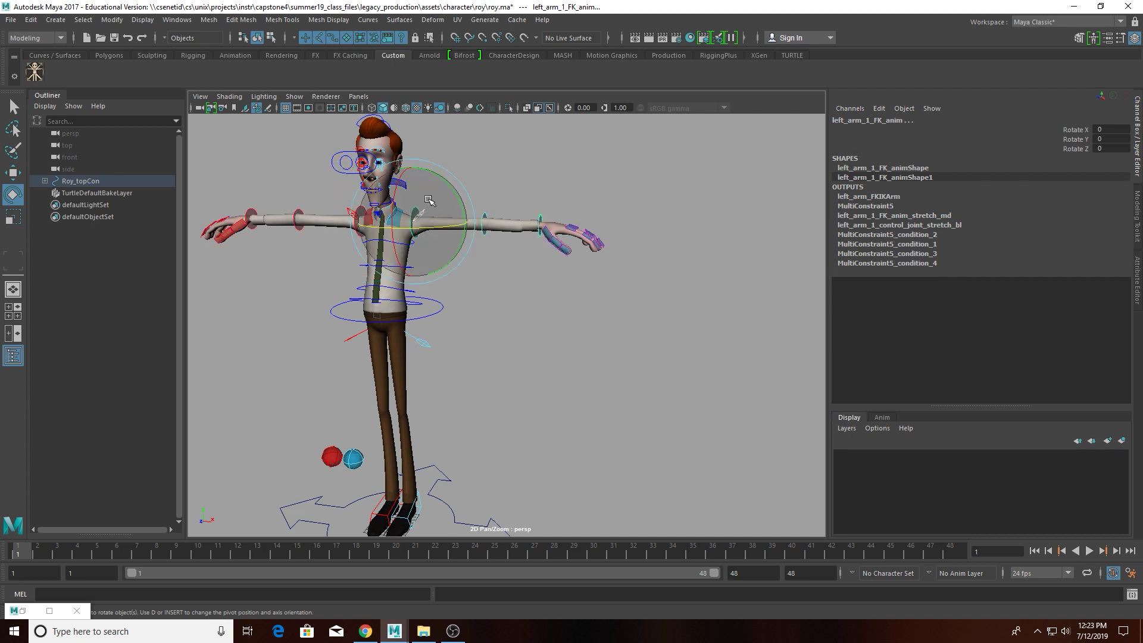
left_click(365, 207)
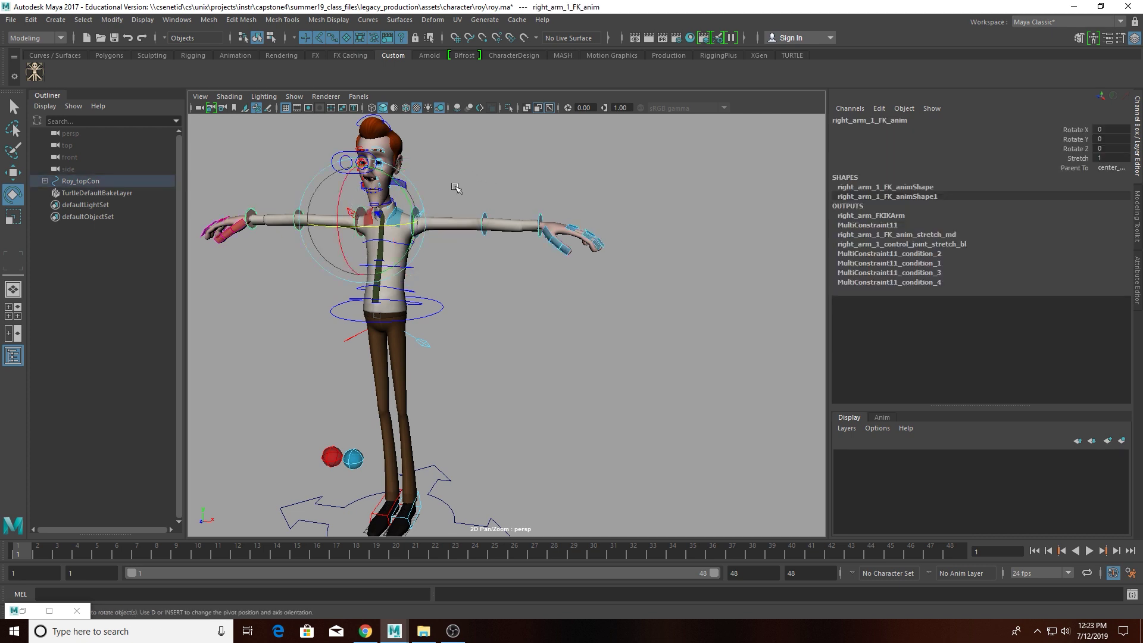
left_click_drag(456, 187, 469, 264)
left_click(520, 284)
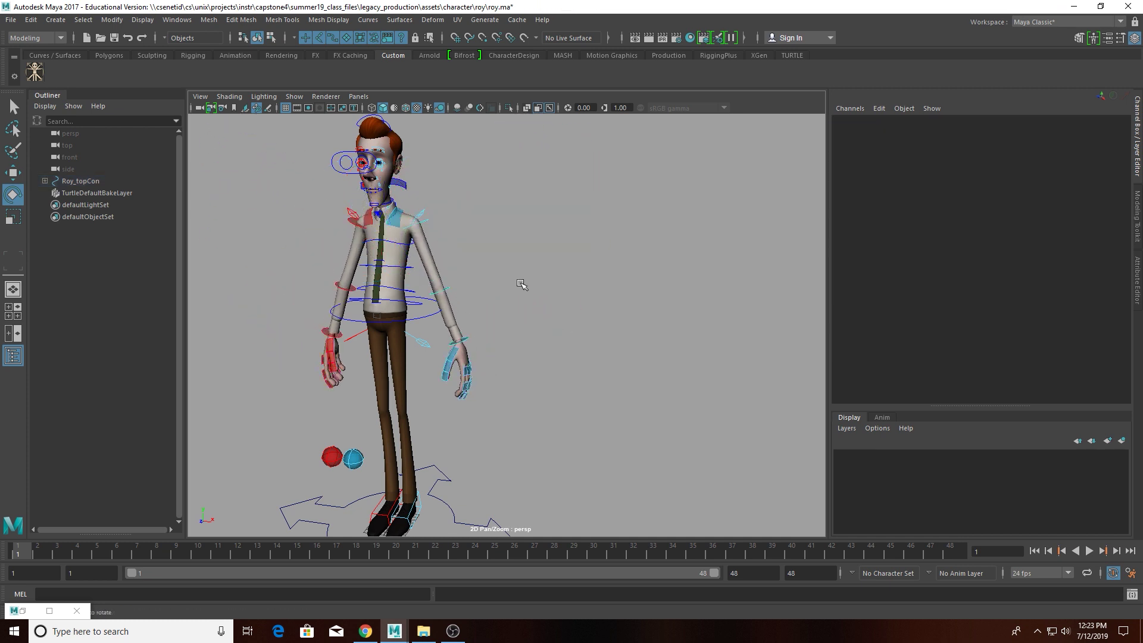
- Return the rig to its default T-pose and clear the selection
left_click(429, 321)
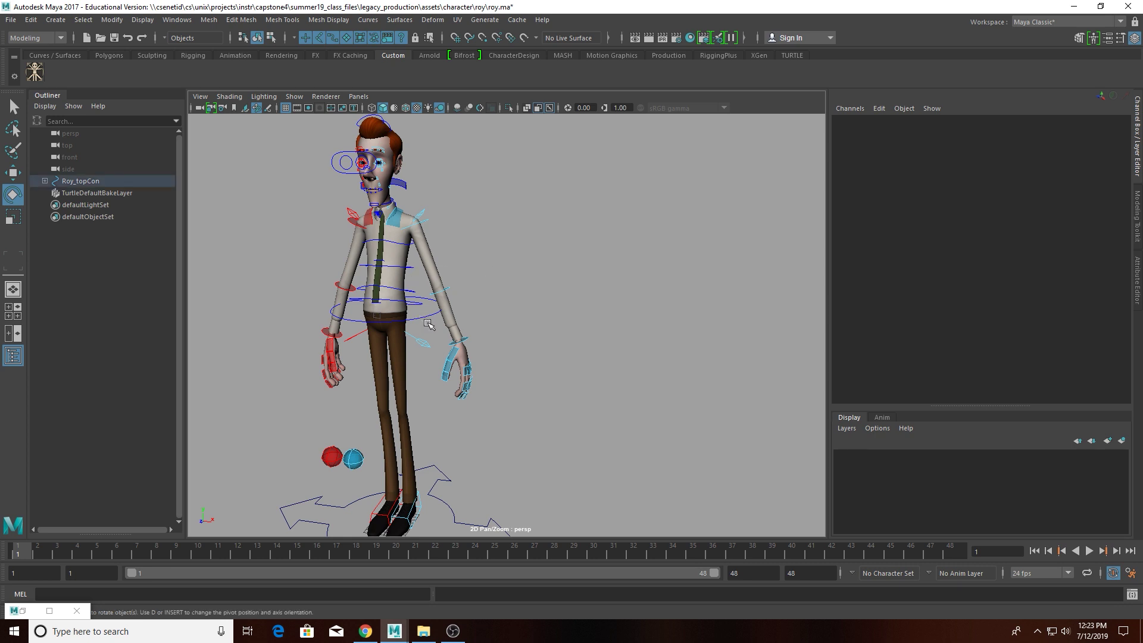
left_click(564, 308)
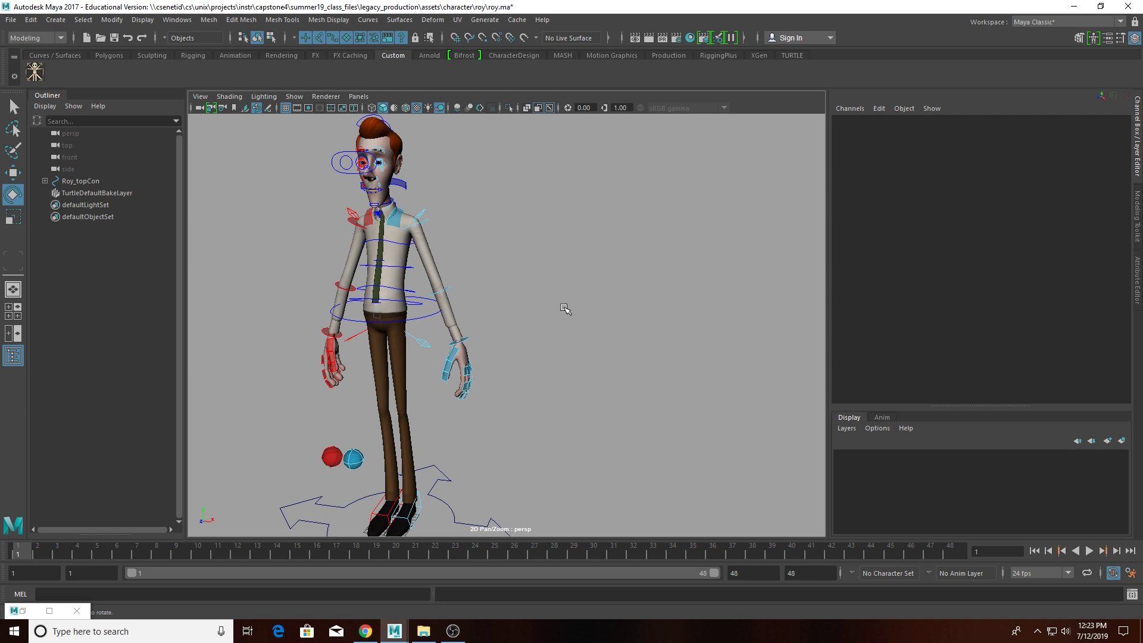
left_click(422, 212)
right_click_drag(494, 181, 530, 277, "shift")
left_click(530, 277)
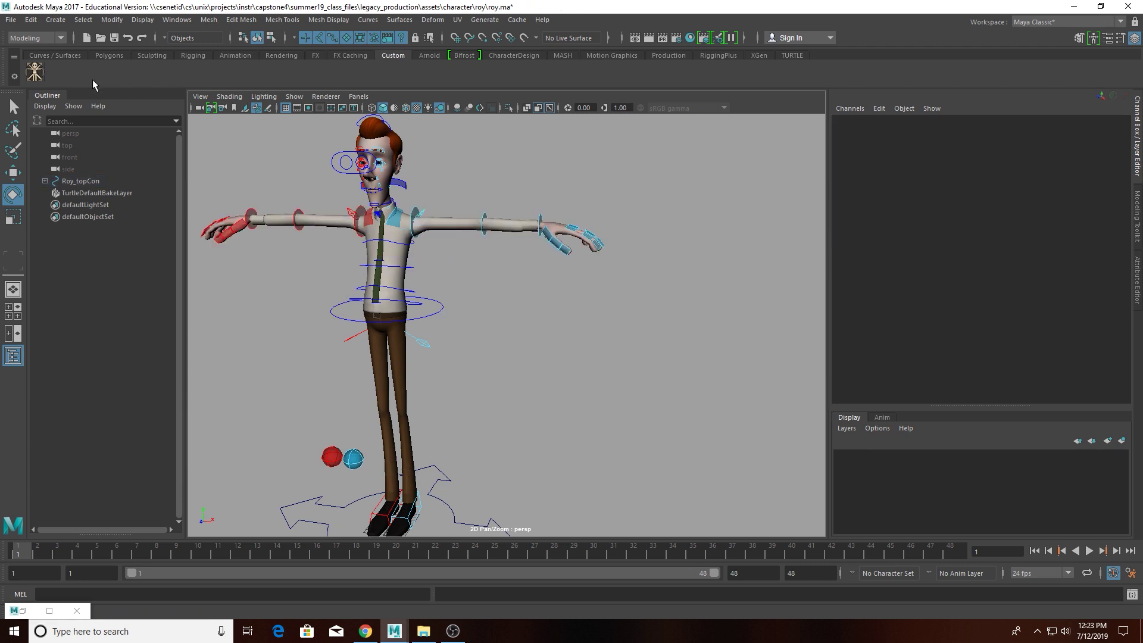
- Open the Meta Character Picker for Roy and move its window clear of the character
left_click(31, 78)
left_click(36, 72)
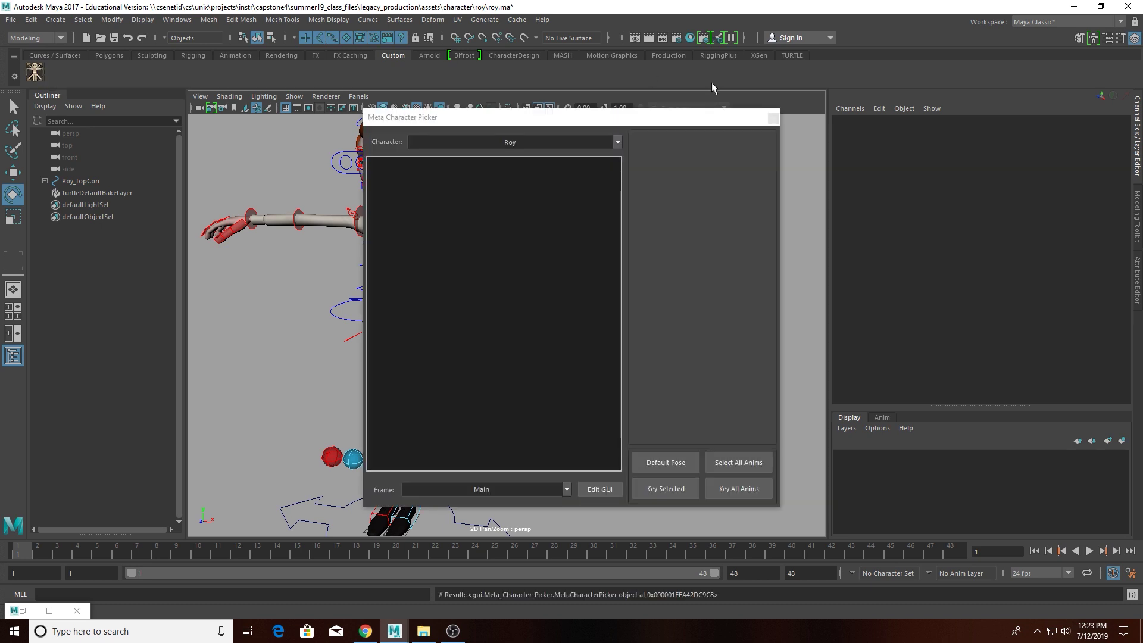
left_click_drag(452, 117, 715, 105)
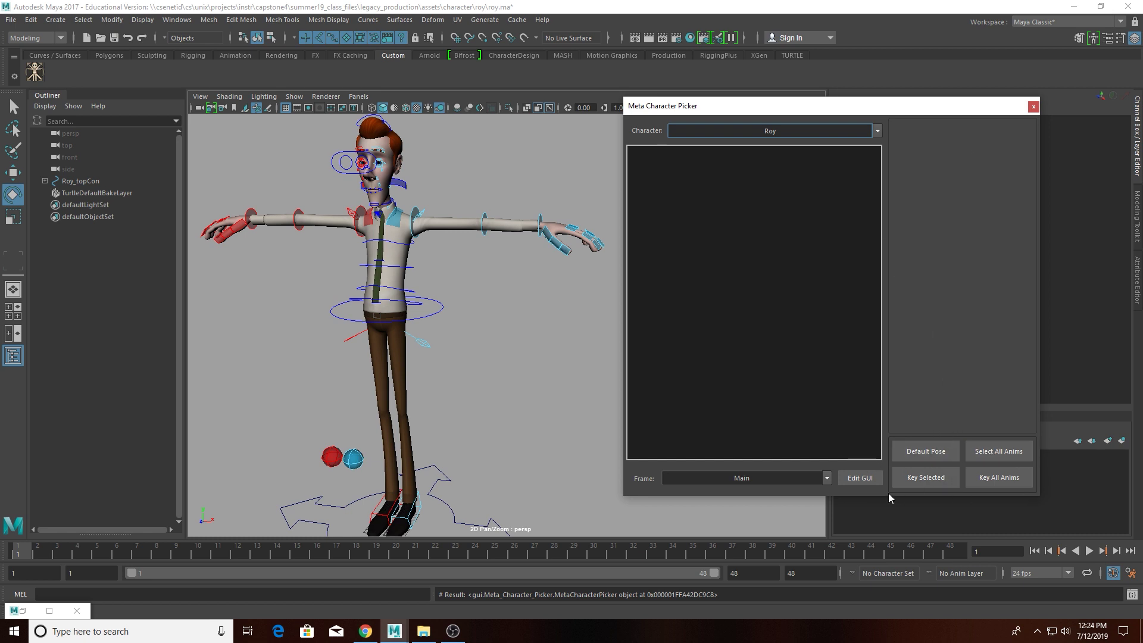
- Select the left upper-arm FK control, try changing its Rotate X through the picker's attribute list, and undo the change
left_click(417, 212)
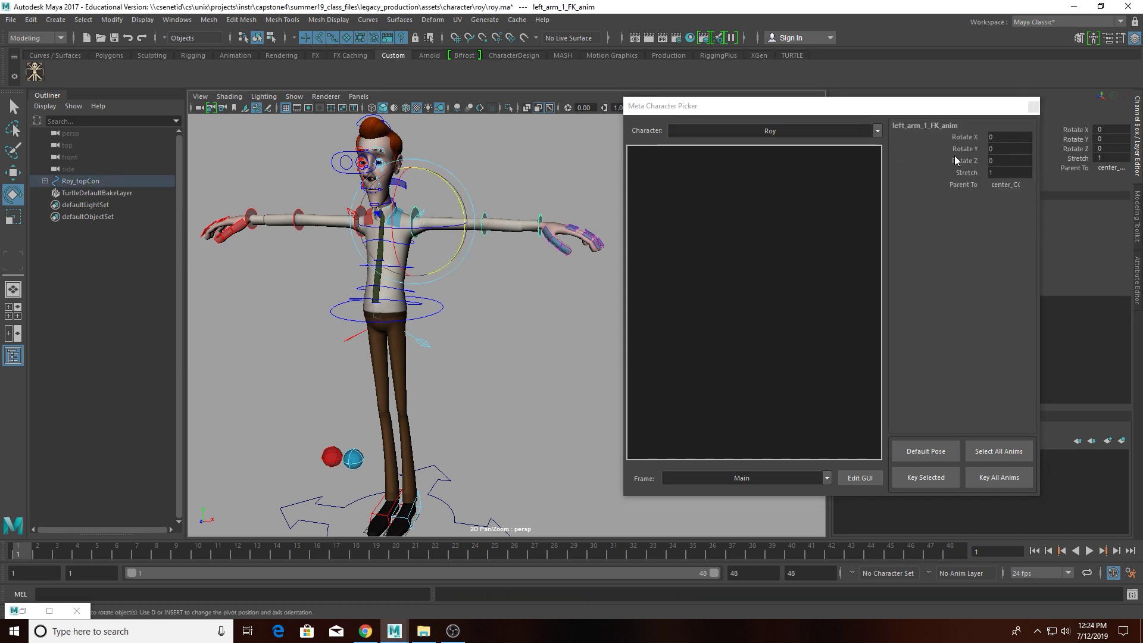
left_click_drag(926, 110, 873, 104)
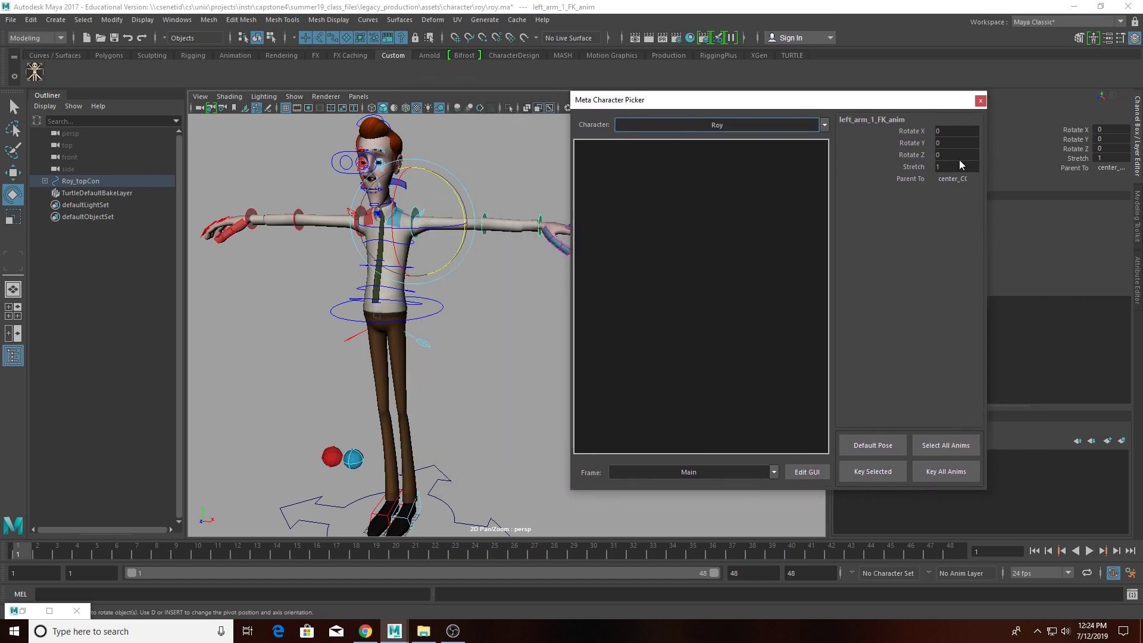
left_click(912, 133)
middle_click_drag(458, 290, 493, 267)
left_click_drag(493, 267, 410, 247)
key("ctrl+z")
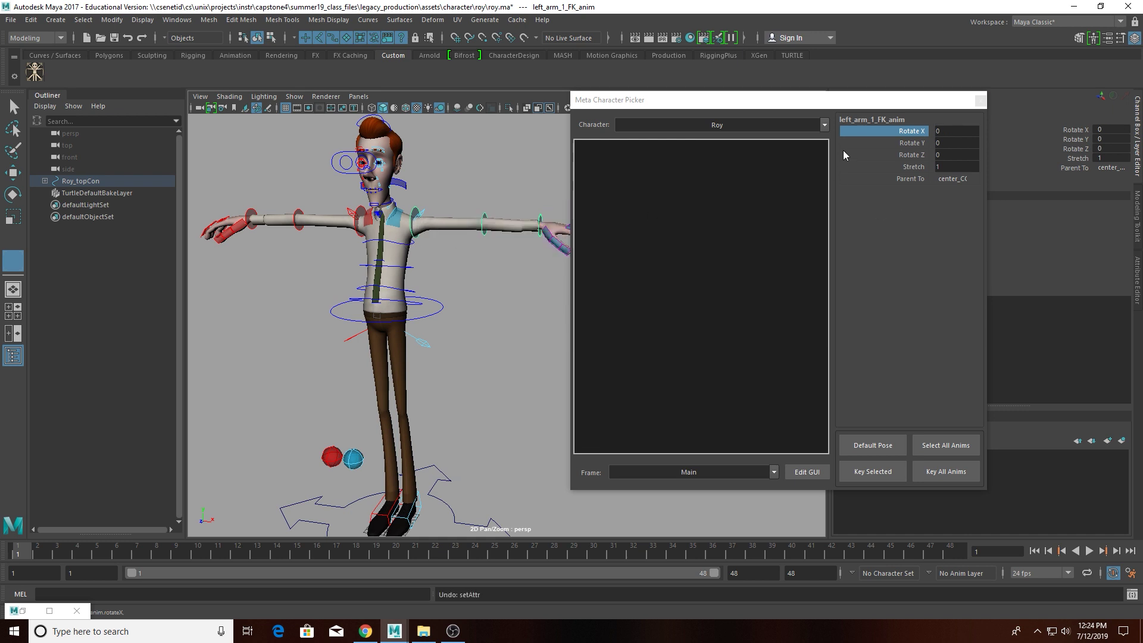
- Adjust the left upper arm's Rotate Y to about -67.6 through the picker, and return it to 0
left_click(911, 142)
middle_click_drag(452, 275, 417, 250)
left_click(1082, 139)
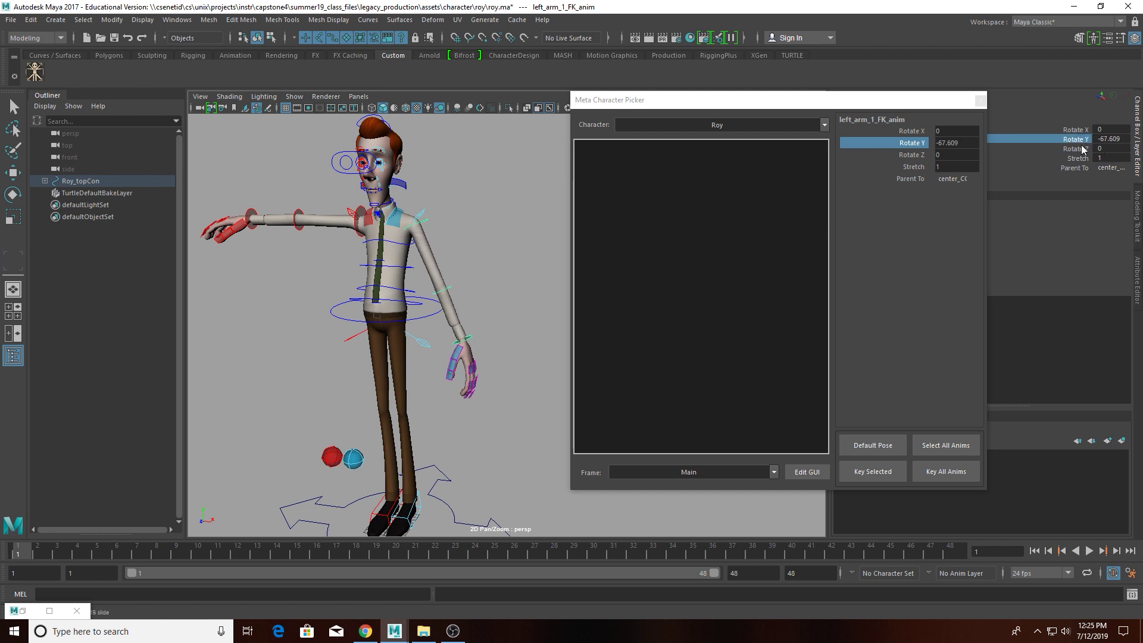
left_click_drag(894, 94, 824, 102)
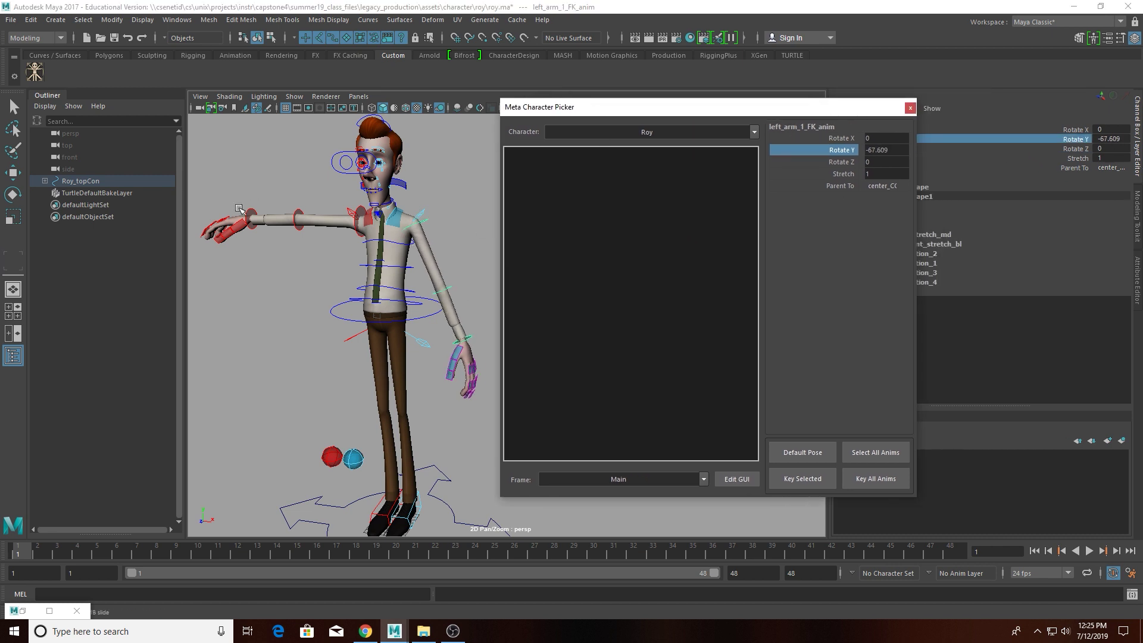
middle_click_drag(240, 210, 310, 245)
right_click_drag(318, 240, 288, 268)
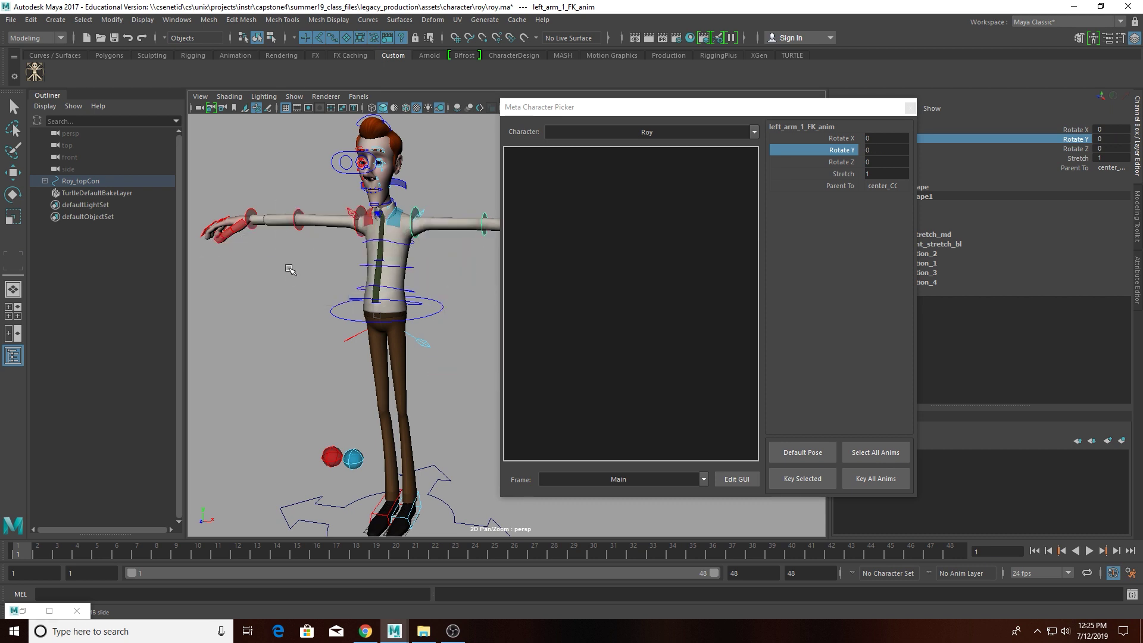
- Inspect the keying, key deletion and default options for the left arm's Rotate Y and Rotate Z in the picker
right_click(846, 150)
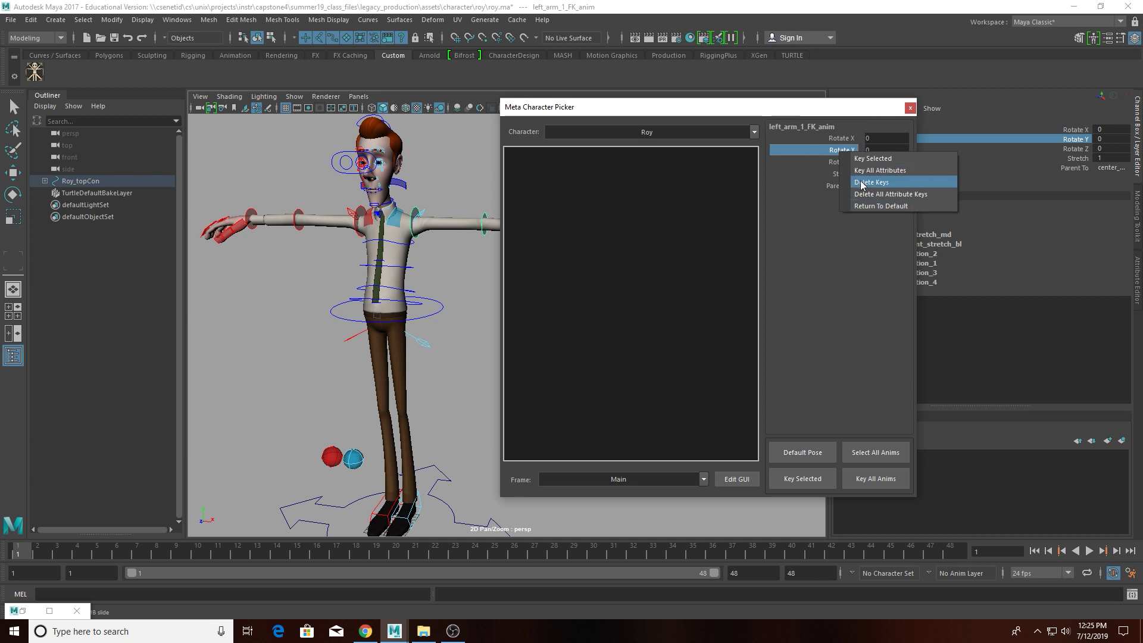
left_click(836, 163)
right_click(856, 162)
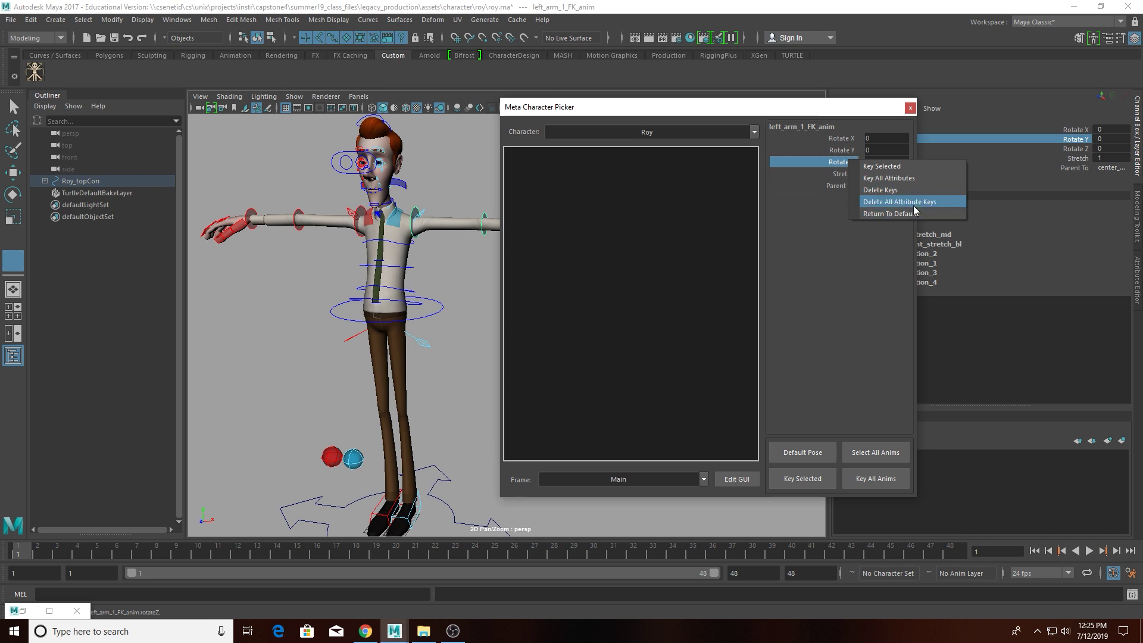
left_click(432, 275)
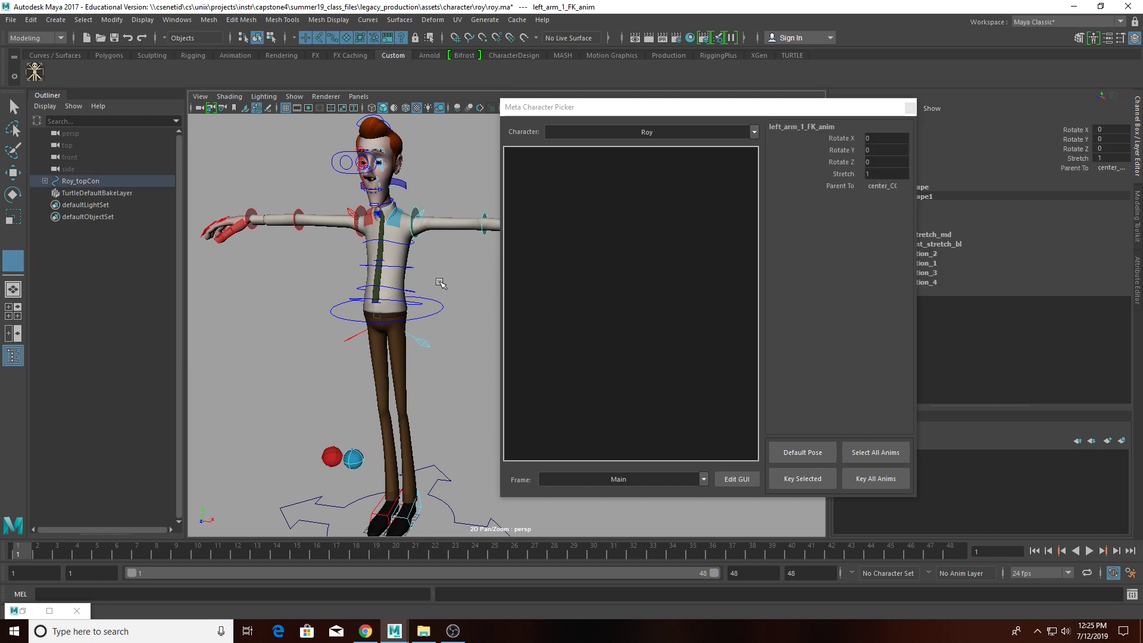
- Enter the picker's GUI editing mode and turn off the shape, primary, secondary and face control visibility on Roy_topCon
left_click(734, 480)
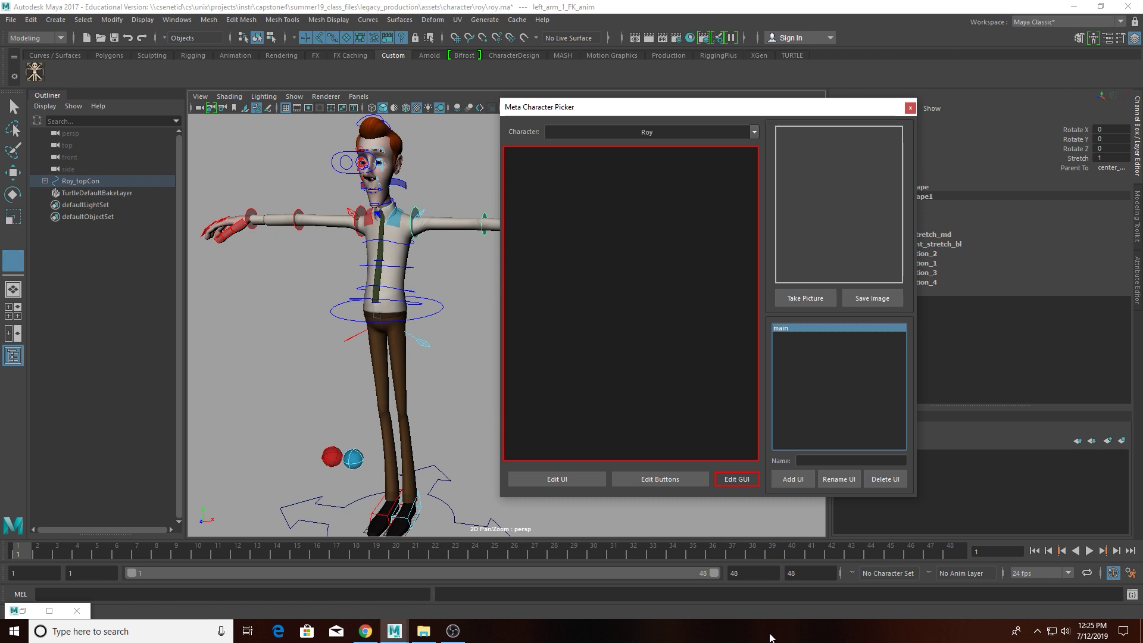
left_click(454, 464)
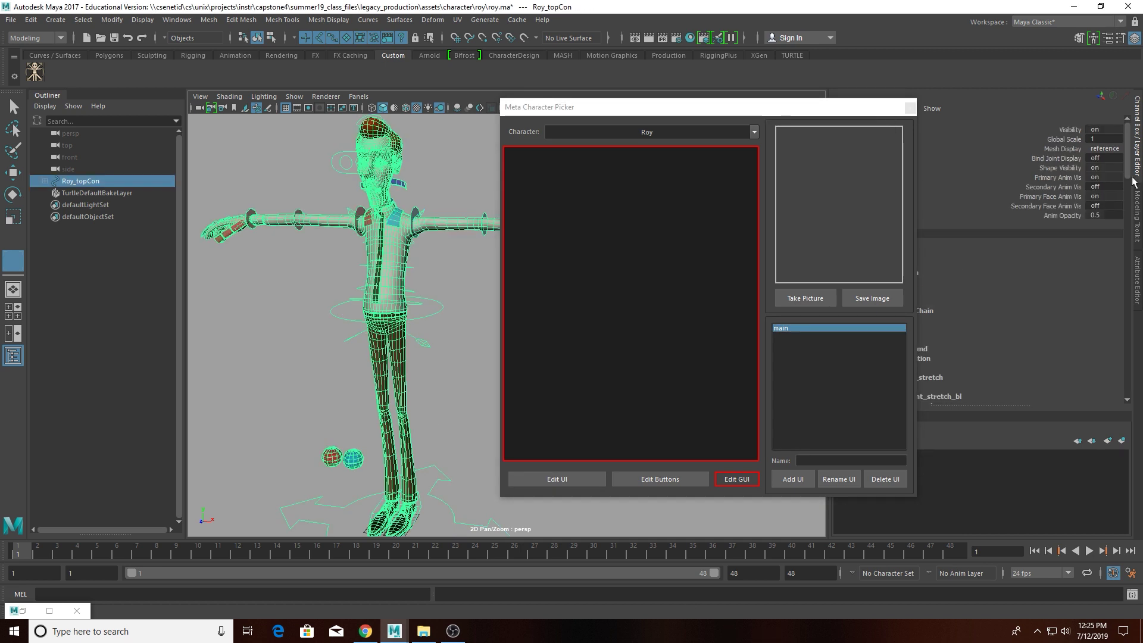
left_click_drag(1063, 168, 1063, 206)
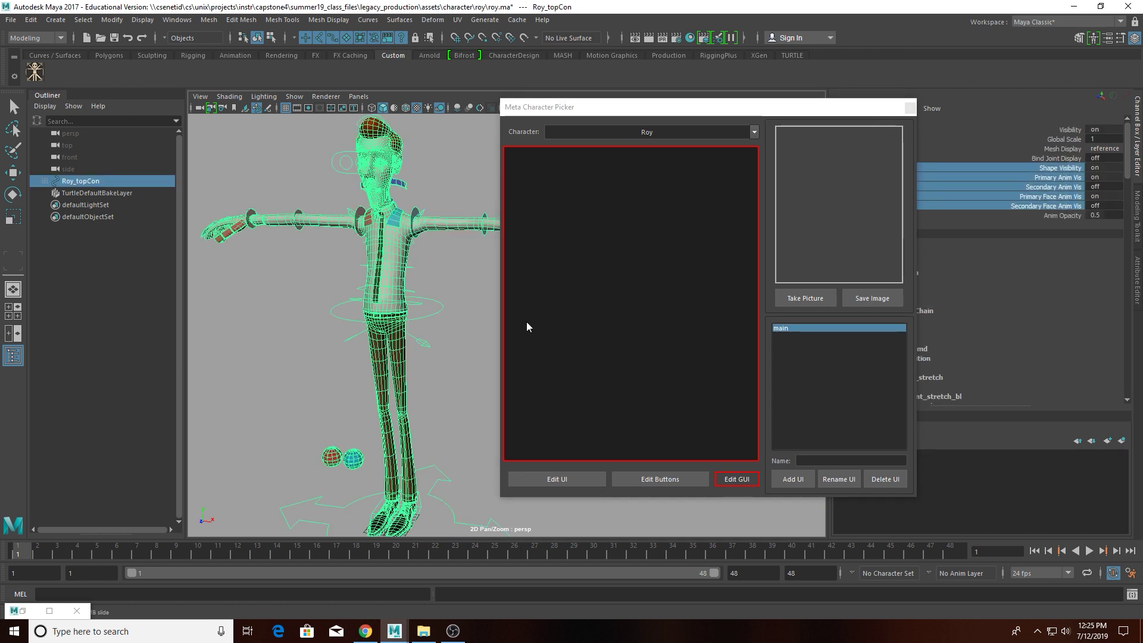
left_click(462, 300)
- Switch the viewport to the front view and take a picker picture of the character
key("space")
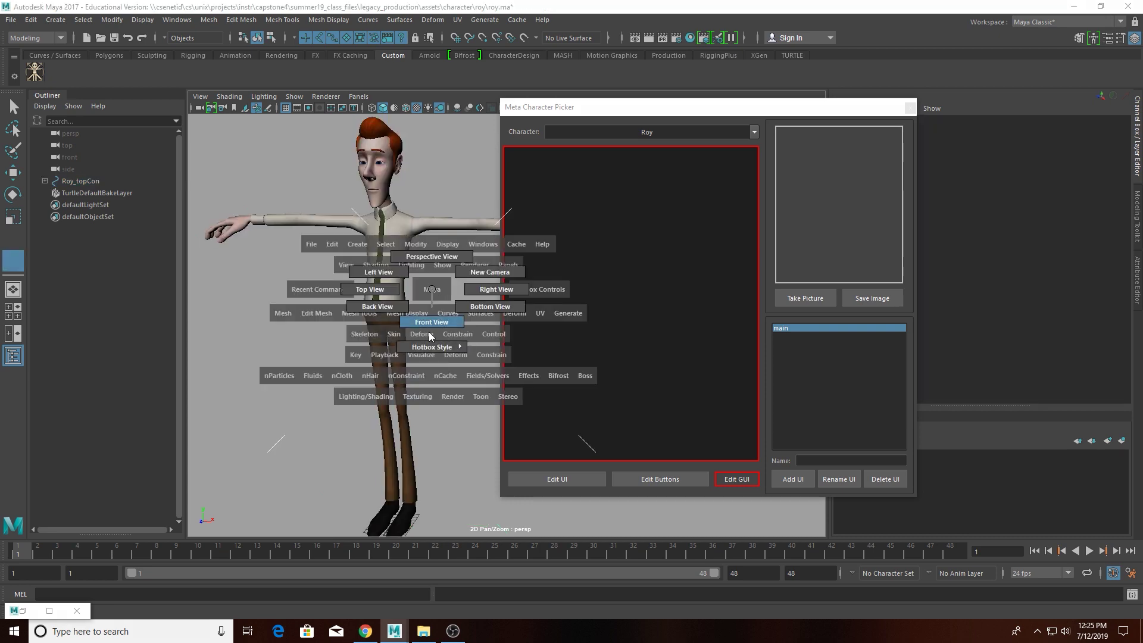
left_click_drag(426, 351, 430, 353)
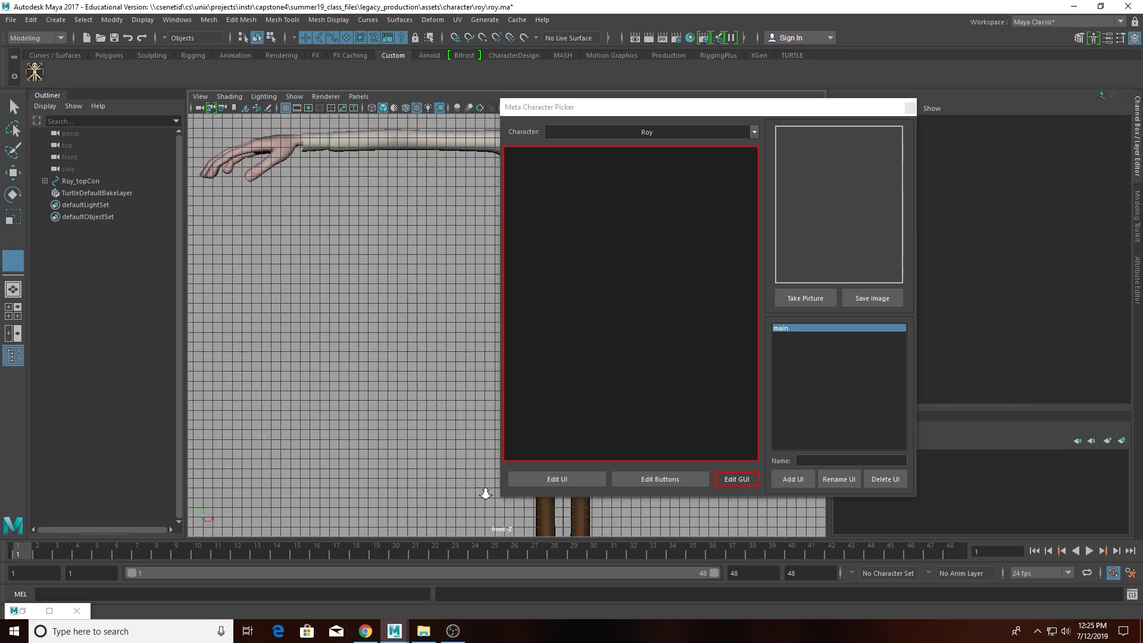
right_click_drag(486, 495, 528, 628, "alt")
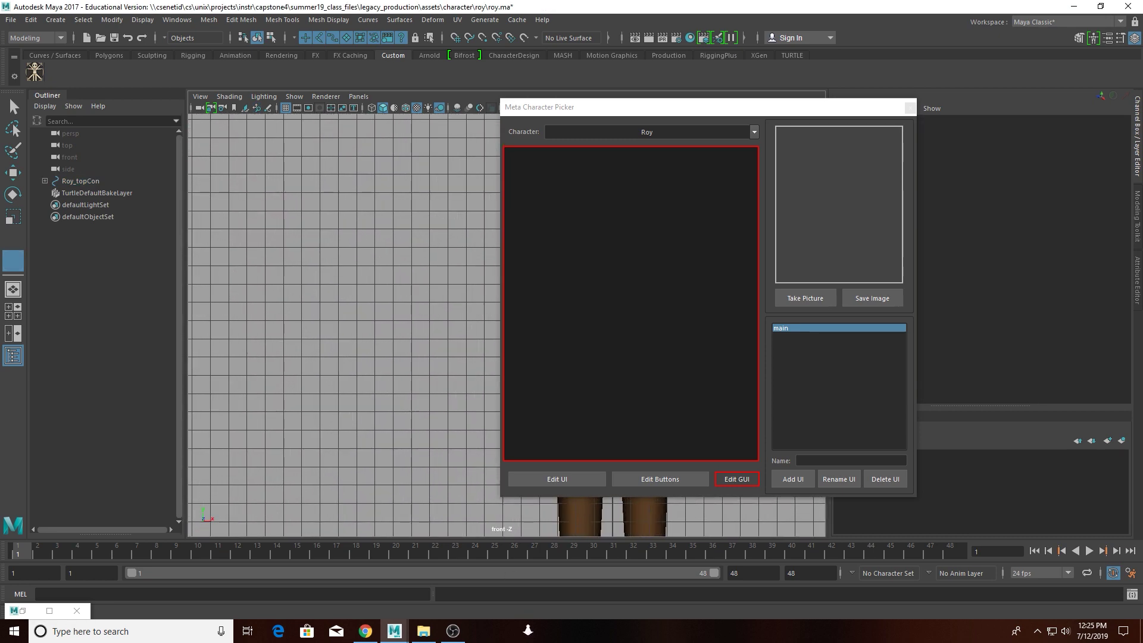
left_click(814, 298)
- Set the front camera's Translate X to 0 and retake the picker picture with the whole character in frame
middle_click_drag(420, 310, 298, 345, "alt")
right_click_drag(298, 344, 260, 232, "alt")
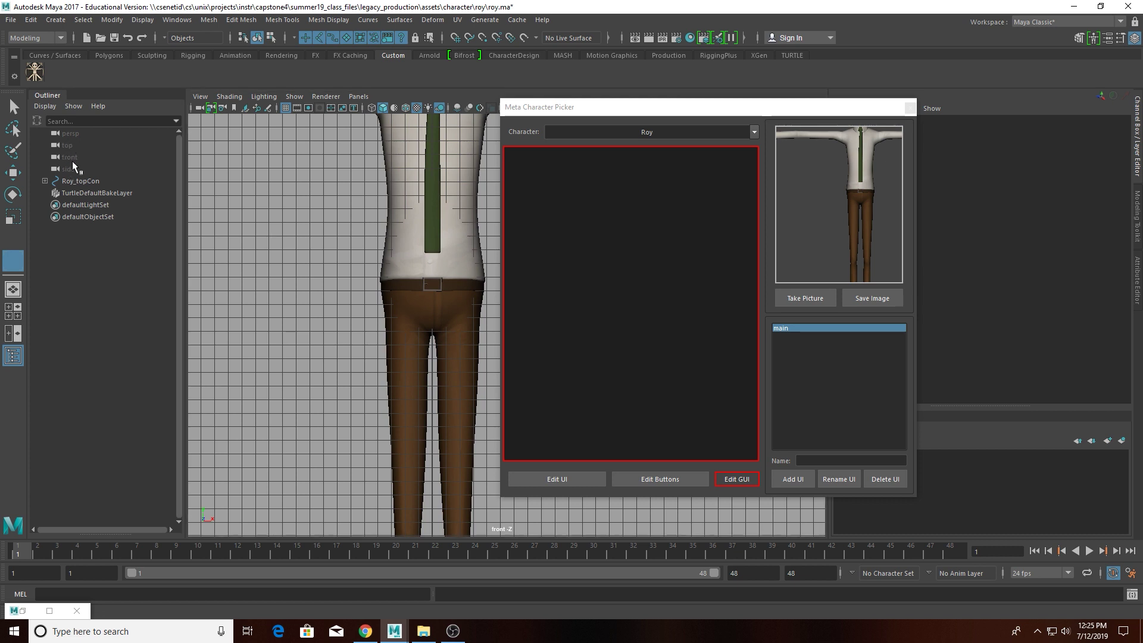
left_click(72, 158)
double_click(1122, 149)
double_click(1110, 129)
type("0")
key("Return")
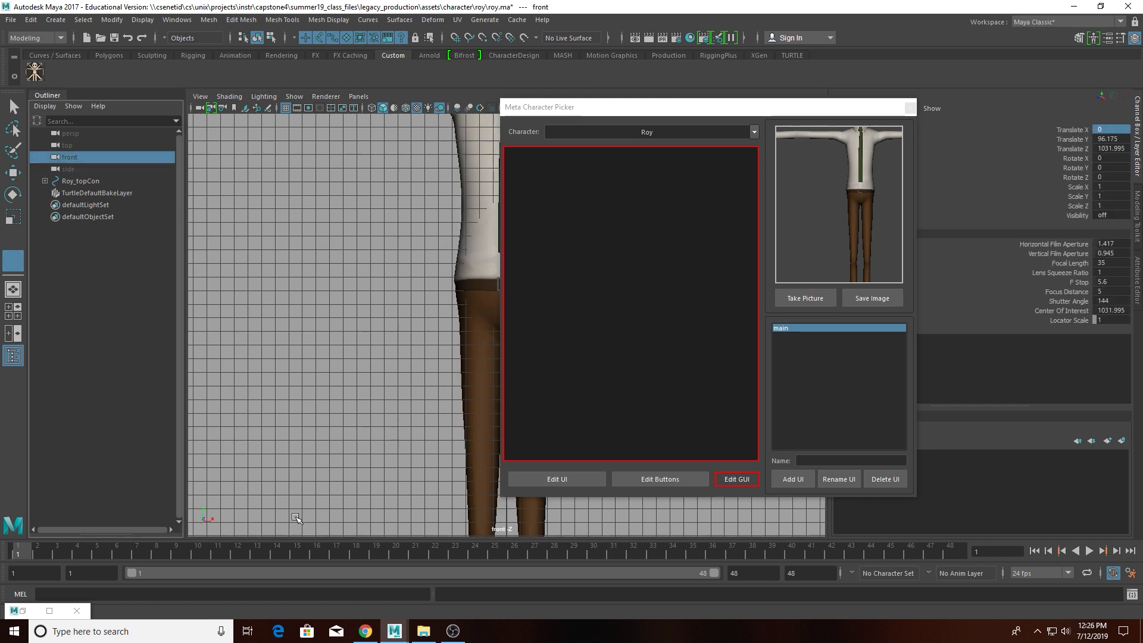
right_click_drag(306, 477, 298, 198, "alt")
left_click(797, 298)
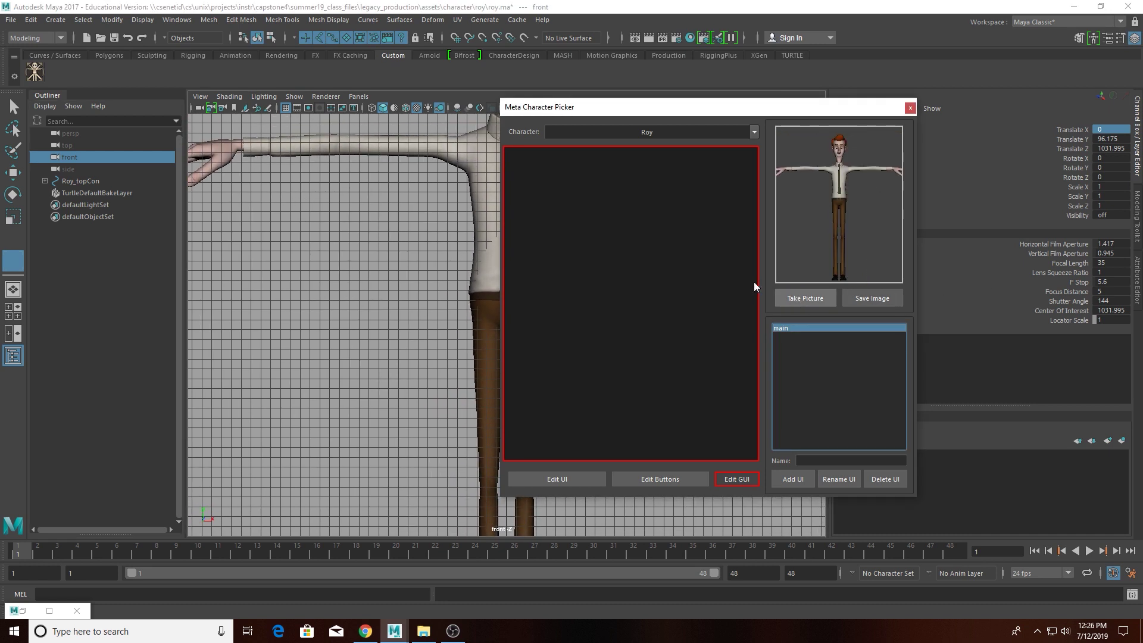
- Turn Shape Visibility and Primary Anim Vis back on for Roy_topCon
left_click(90, 180)
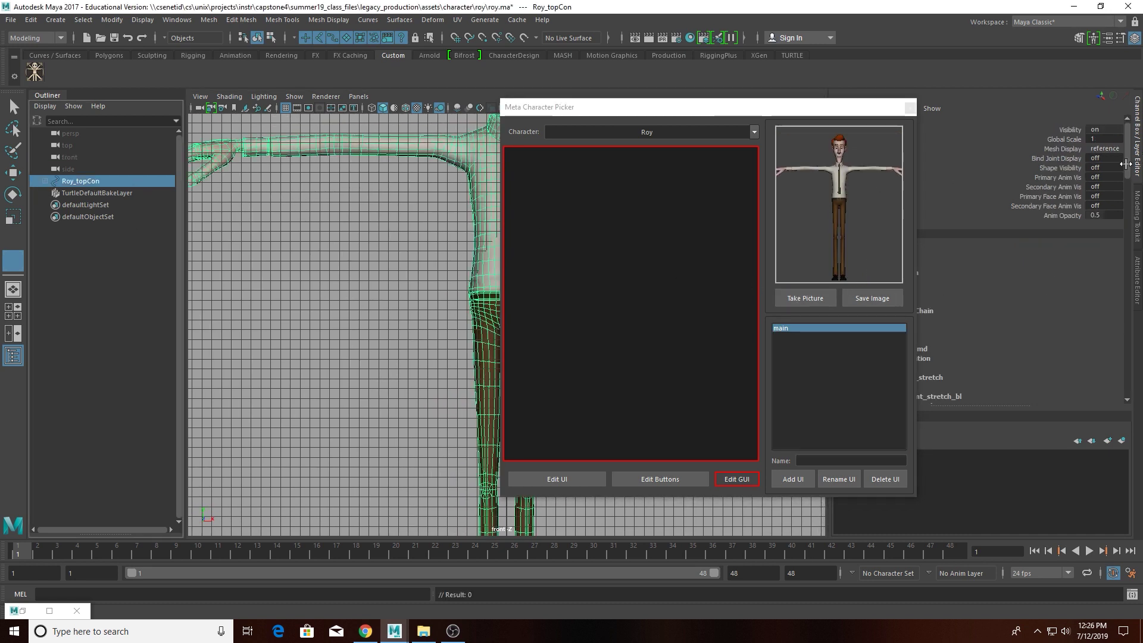
left_click(1074, 168)
left_click(1047, 178)
middle_click_drag(279, 280, 446, 244)
- Rotate both upper-arm FK controls down to a Rotate Y of about -63.5 and retake the picker picture with tighter framing
left_click(456, 165)
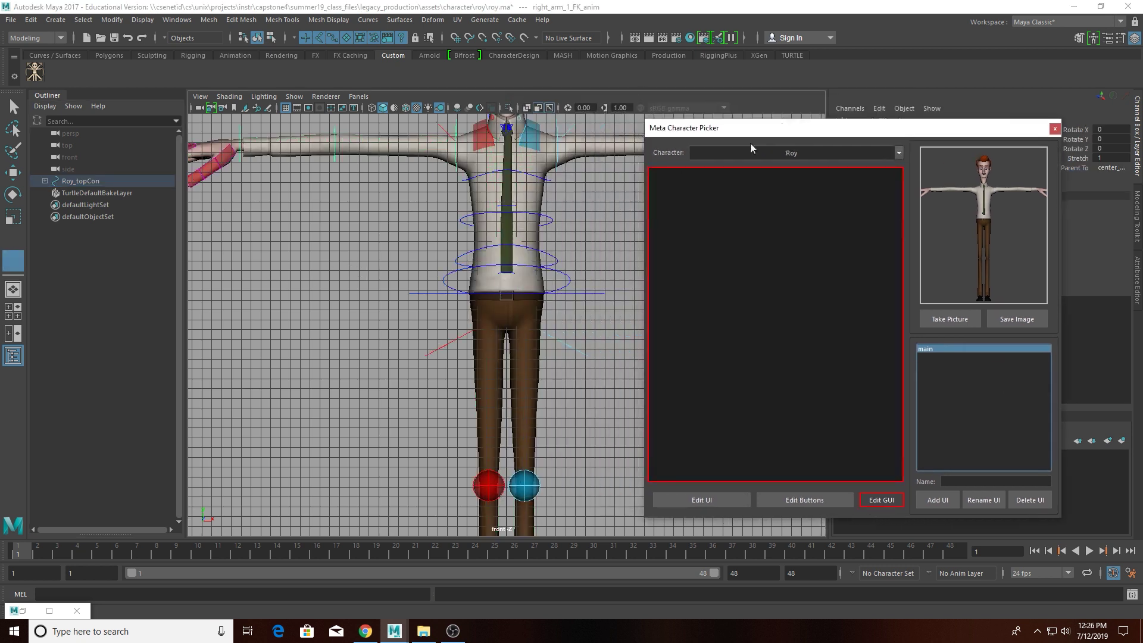
left_click(557, 144)
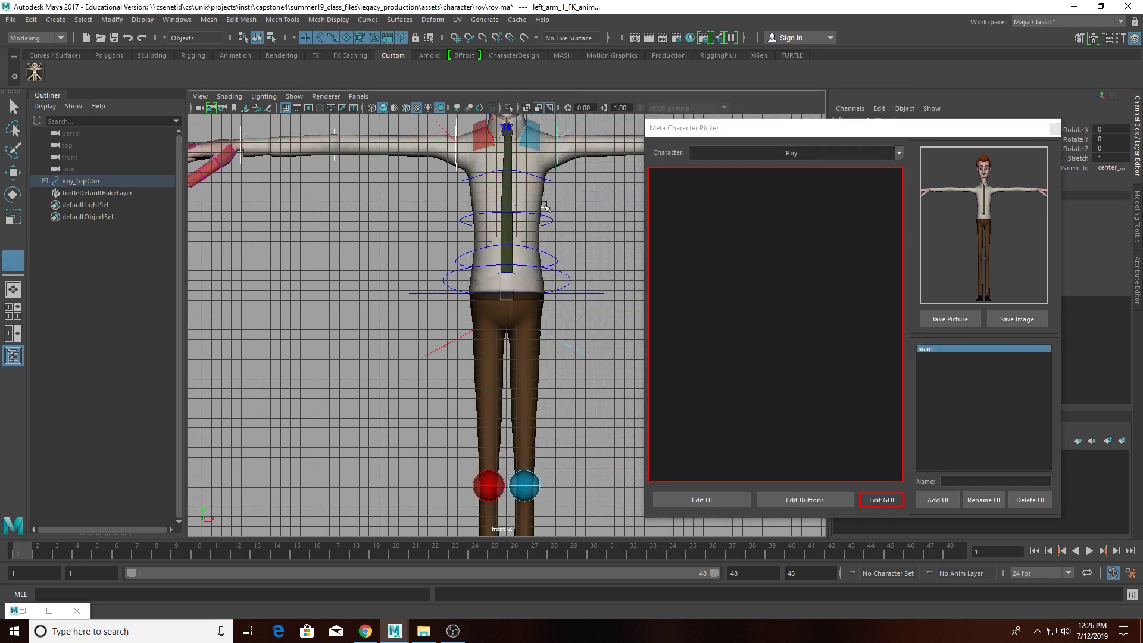
key("e")
left_click_drag(578, 188, 515, 206)
left_click(959, 319)
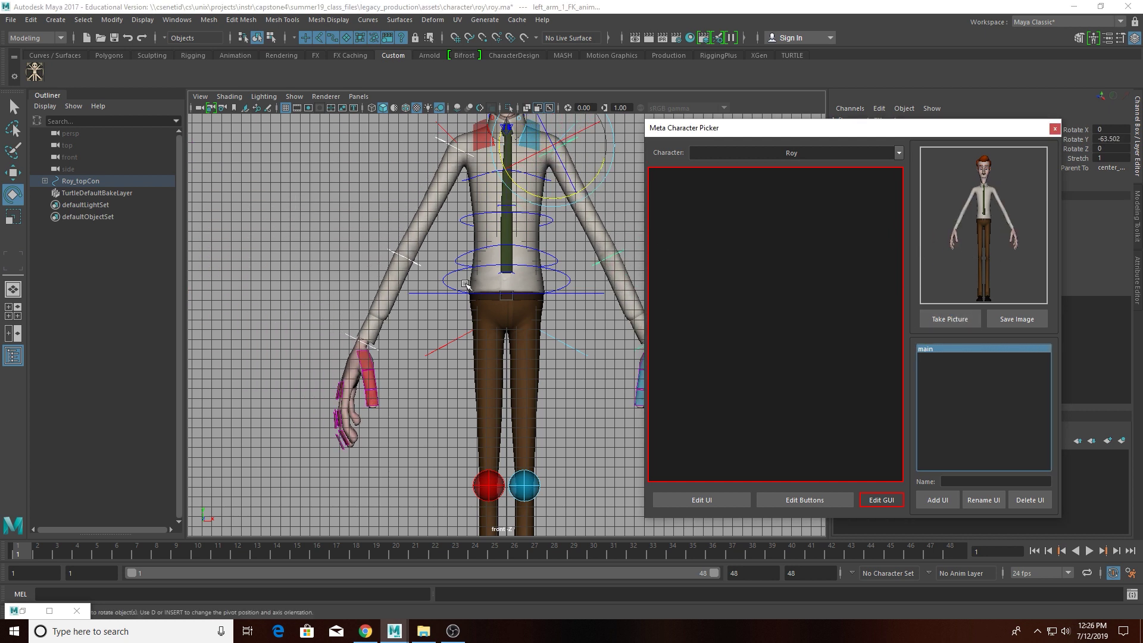
scroll(470, 310, "up", 2)
left_click(940, 320)
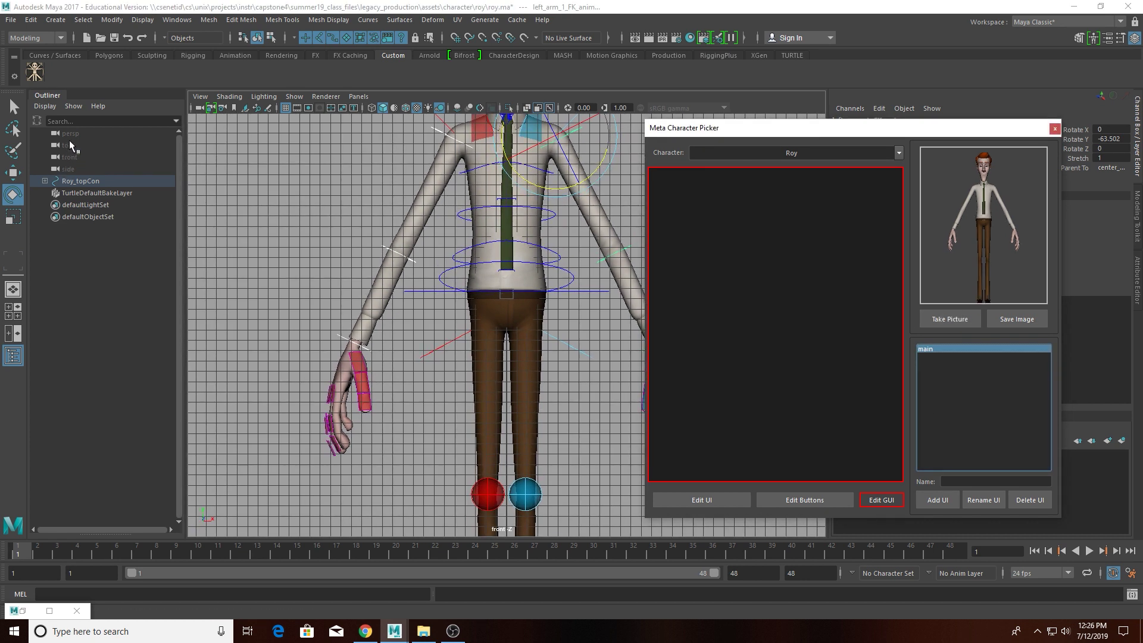
- Set the front camera's Translate Y to 92 and retake the picker picture
left_click(66, 157)
double_click(1110, 139)
type("92")
key("Return")
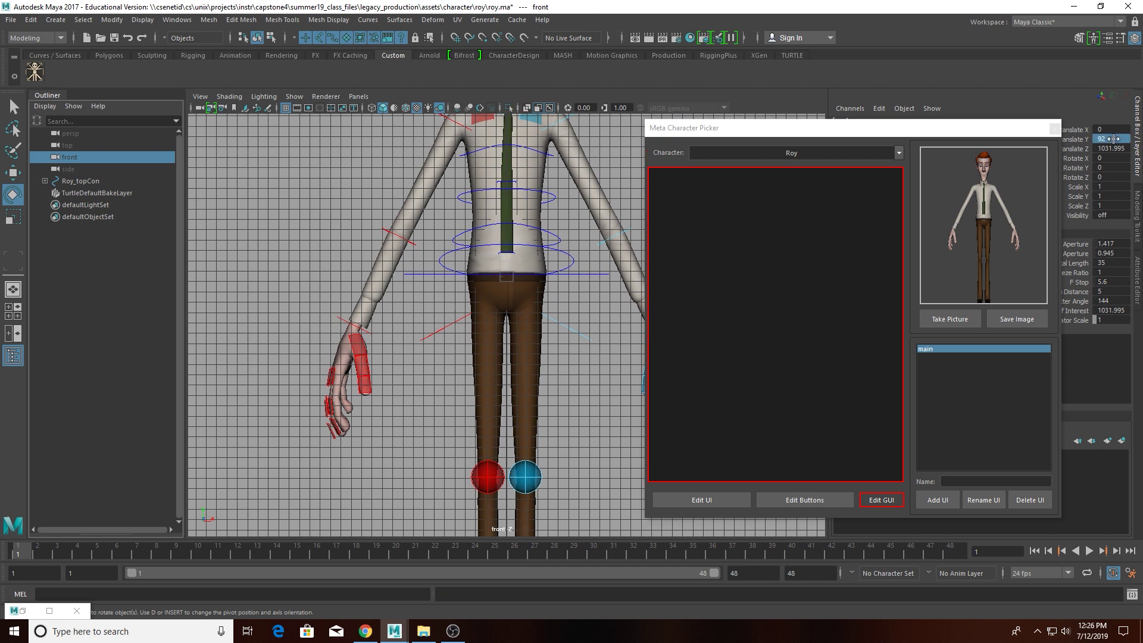
left_click(951, 320)
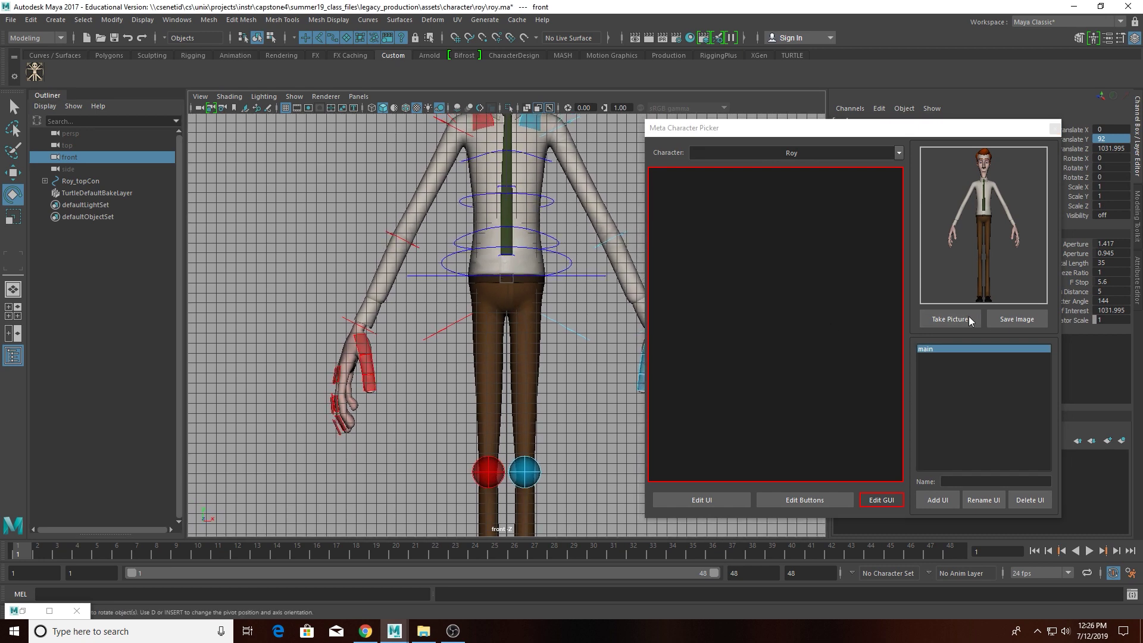
left_click(950, 319)
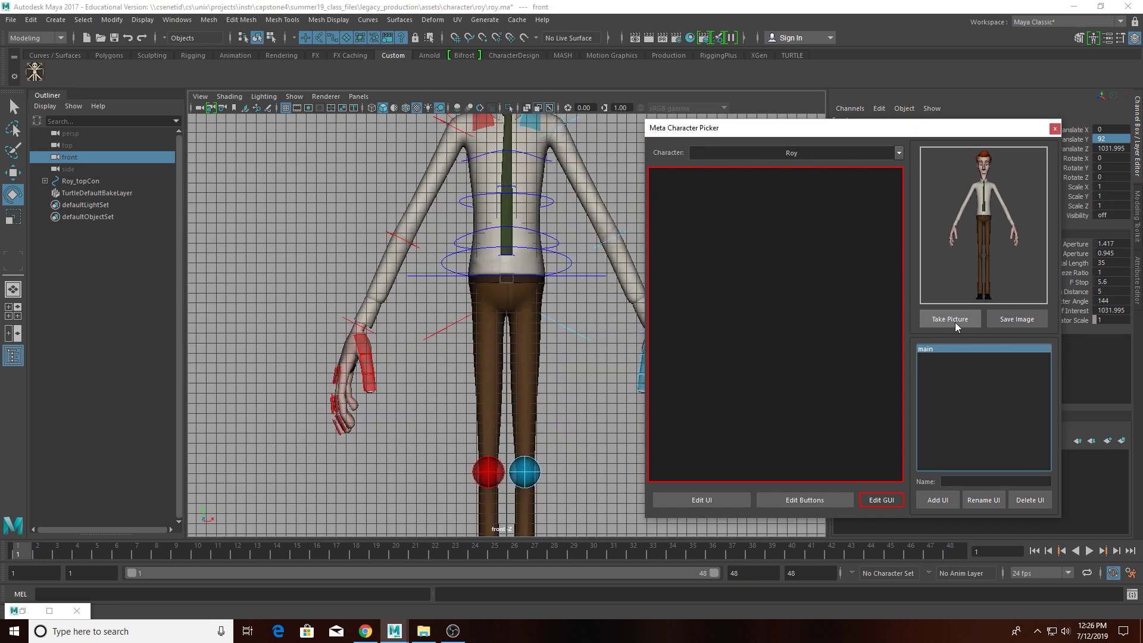
- Save the captured picture as the main UI's background and leave GUI editing mode
left_click(1006, 319)
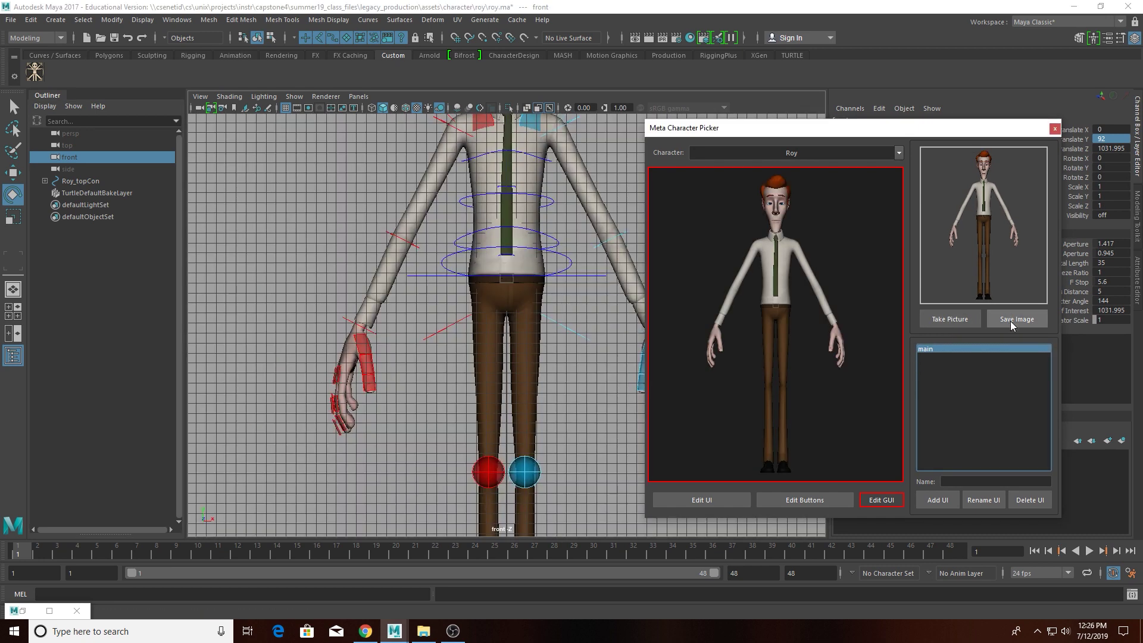
left_click(882, 500)
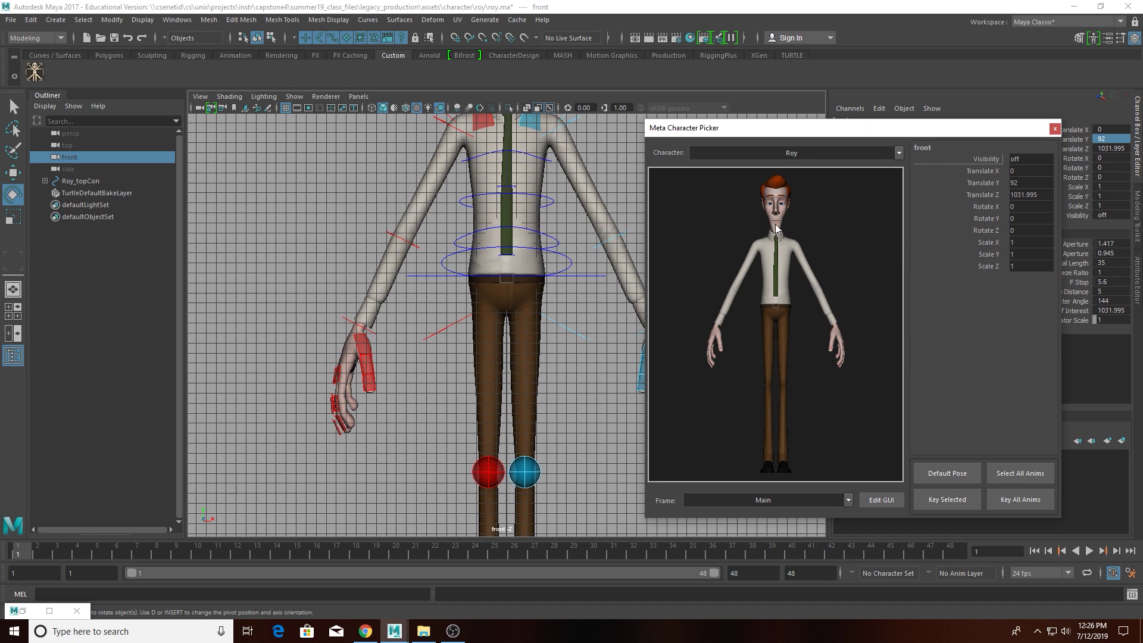
- Return to GUI editing and add three more picker UIs named hands, face and tie
left_click(880, 500)
left_click(983, 500)
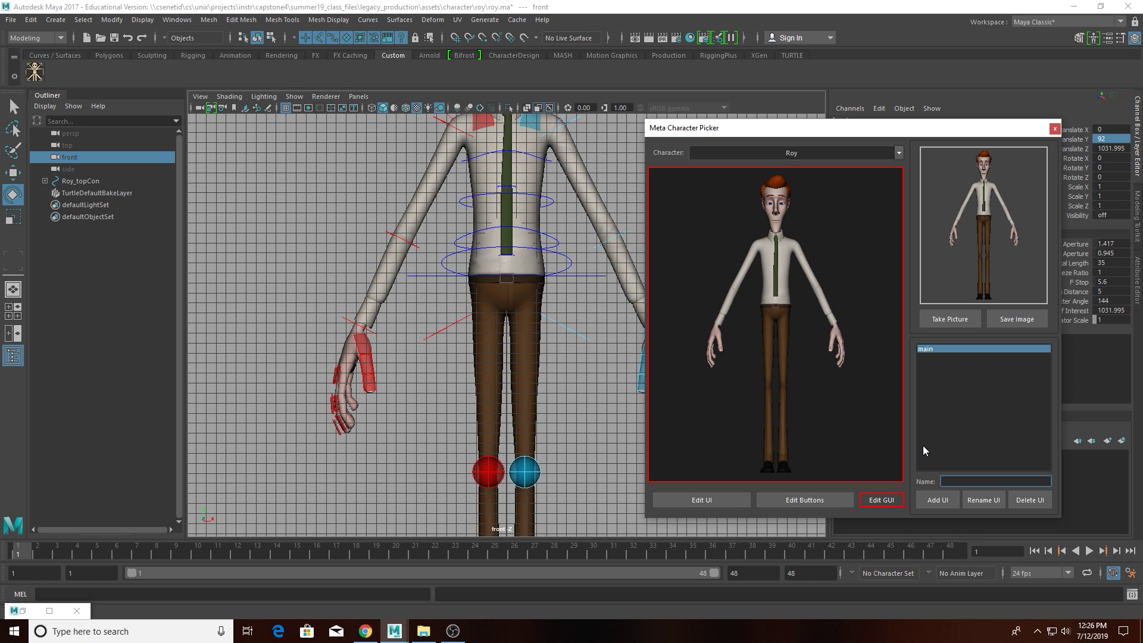
type("hands")
left_click(937, 498)
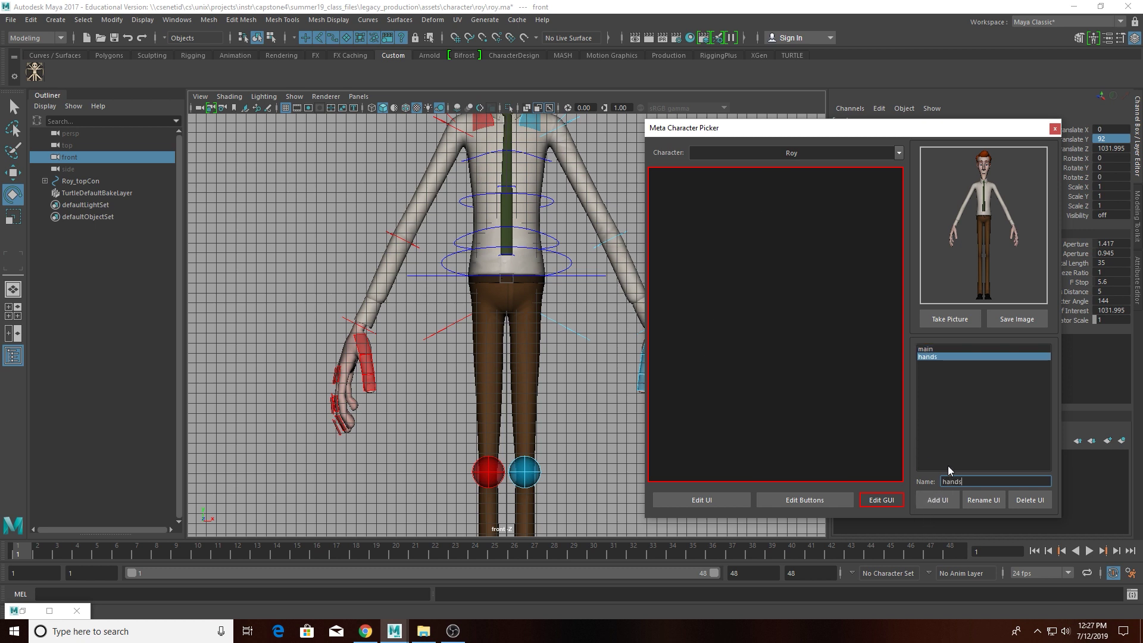
left_click_drag(963, 481, 619, 456)
type("face")
left_click(959, 498)
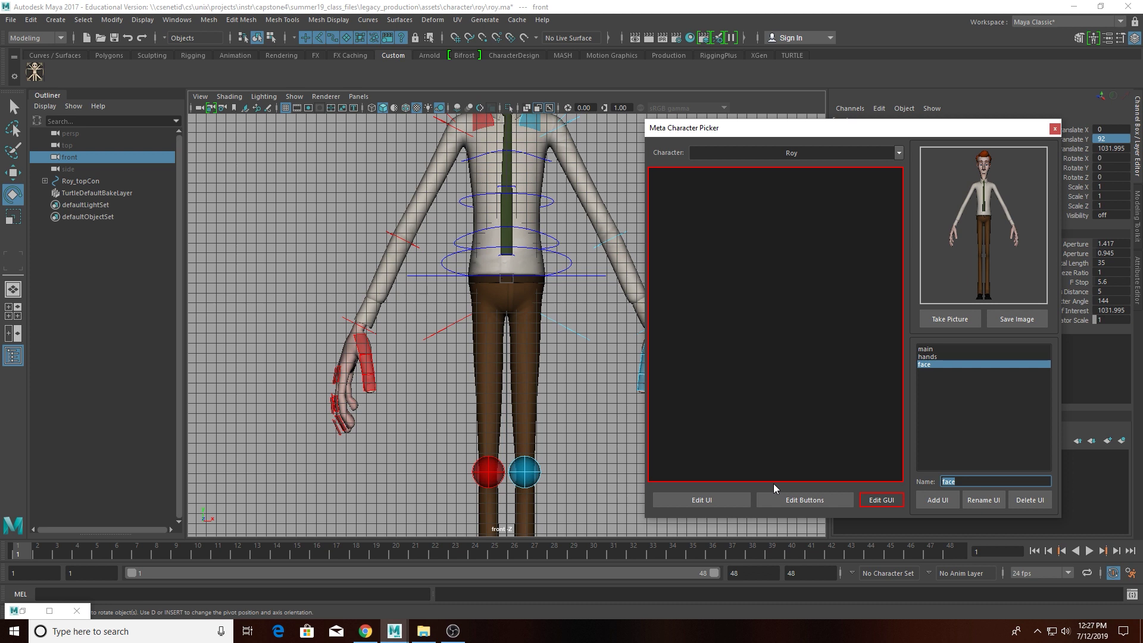
type("tie")
left_click(948, 501)
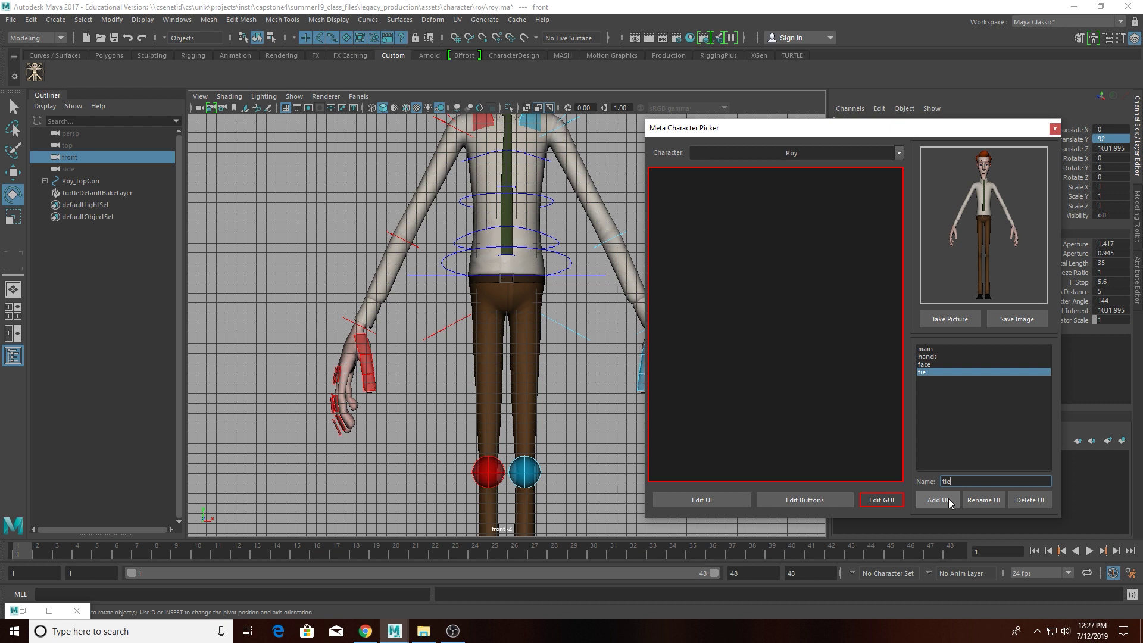
- Rename the main picker UI as body
left_click(927, 351)
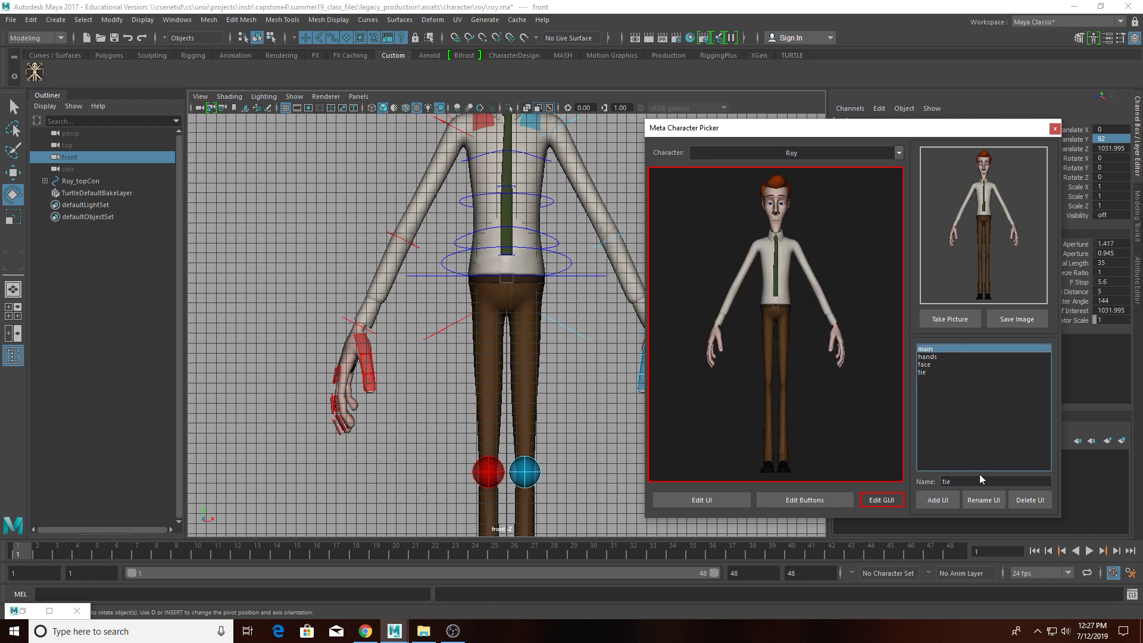
key("Tab")
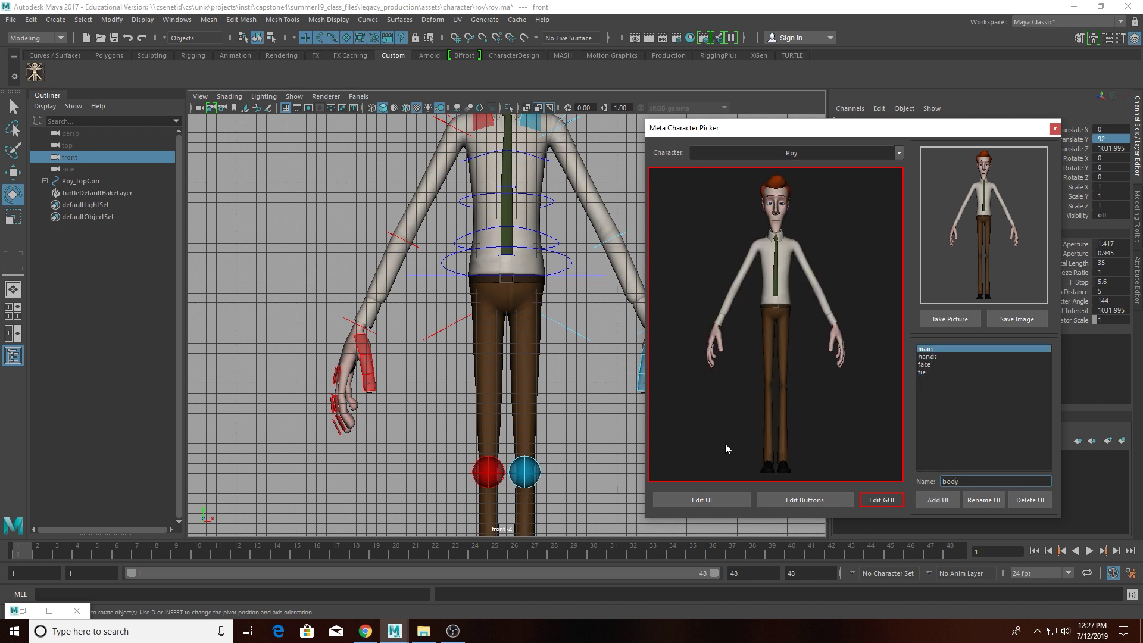
left_click(969, 502)
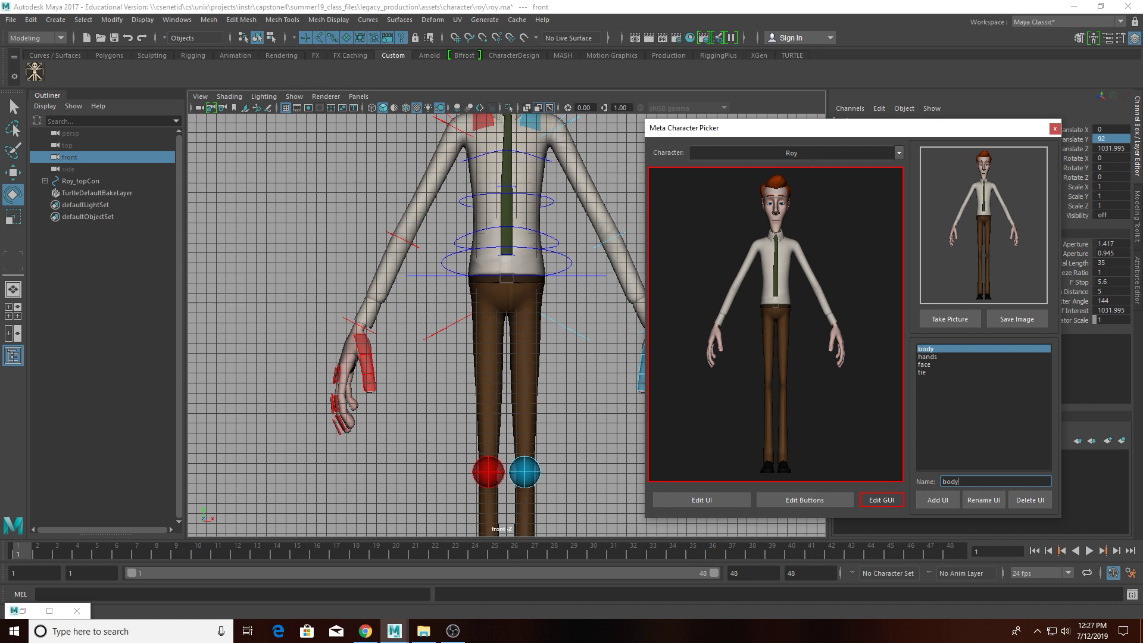
- Relaunch the Meta Character Picker, turn on GUI editing and move its window clear of the character's torso
left_click(35, 72)
left_click(599, 489)
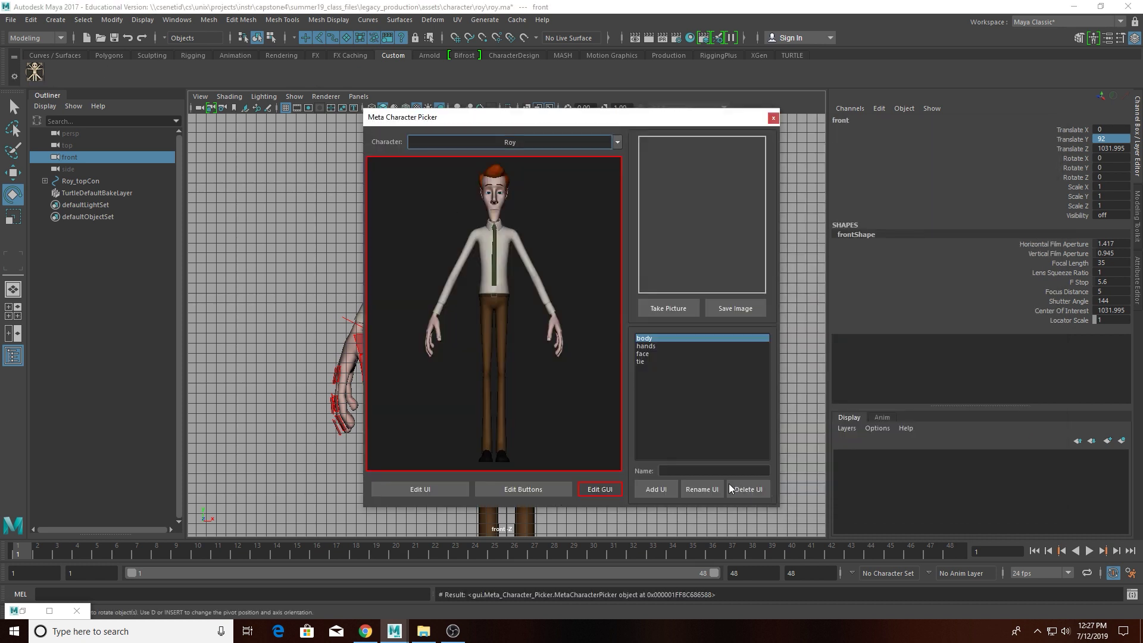
left_click_drag(572, 115, 842, 109)
- For the tie UI, raise the front camera's Translate Y to 128.7 and take a closer picture of the torso
right_click_drag(523, 193, 619, 417, "alt")
right_click_drag(538, 224, 566, 274, "alt")
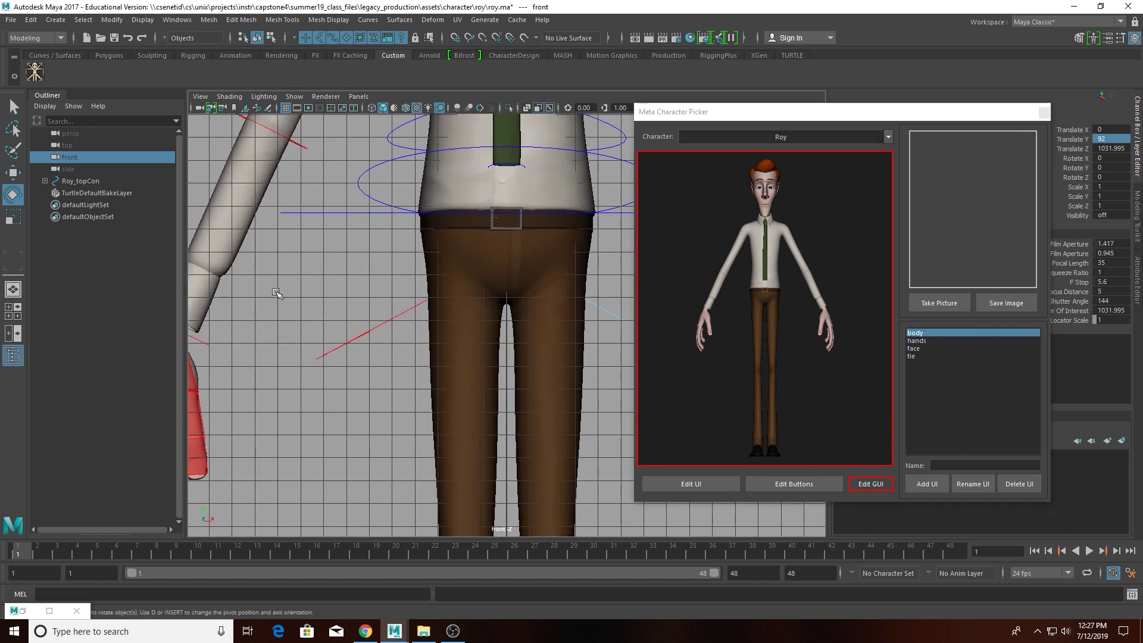
left_click(910, 356)
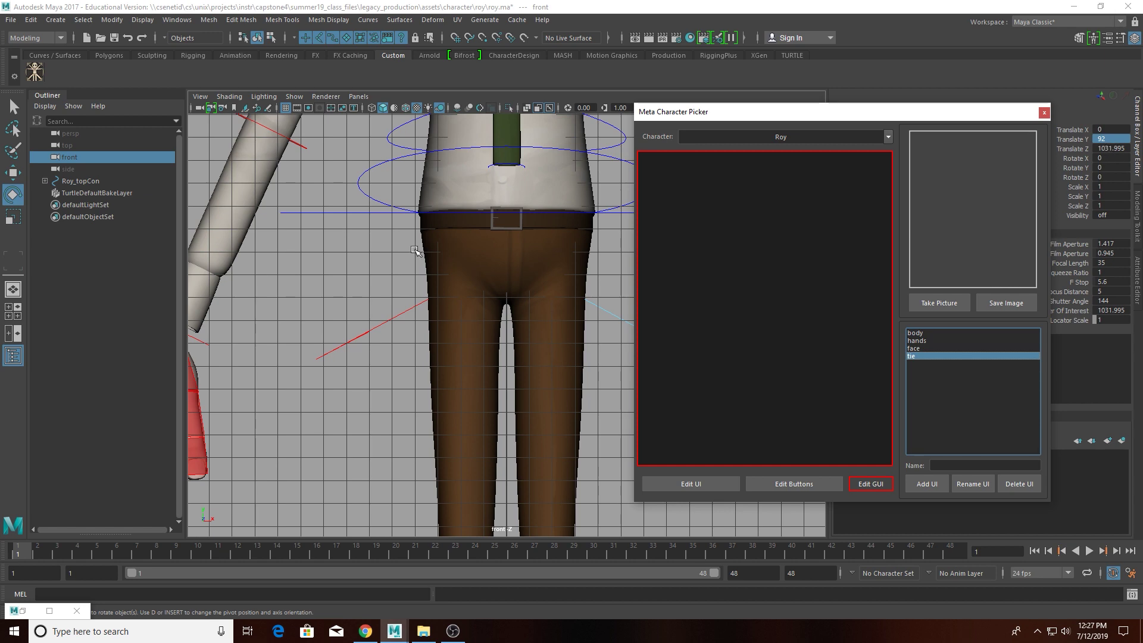
left_click(1076, 139)
middle_click_drag(536, 298, 755, 310)
left_click(932, 305)
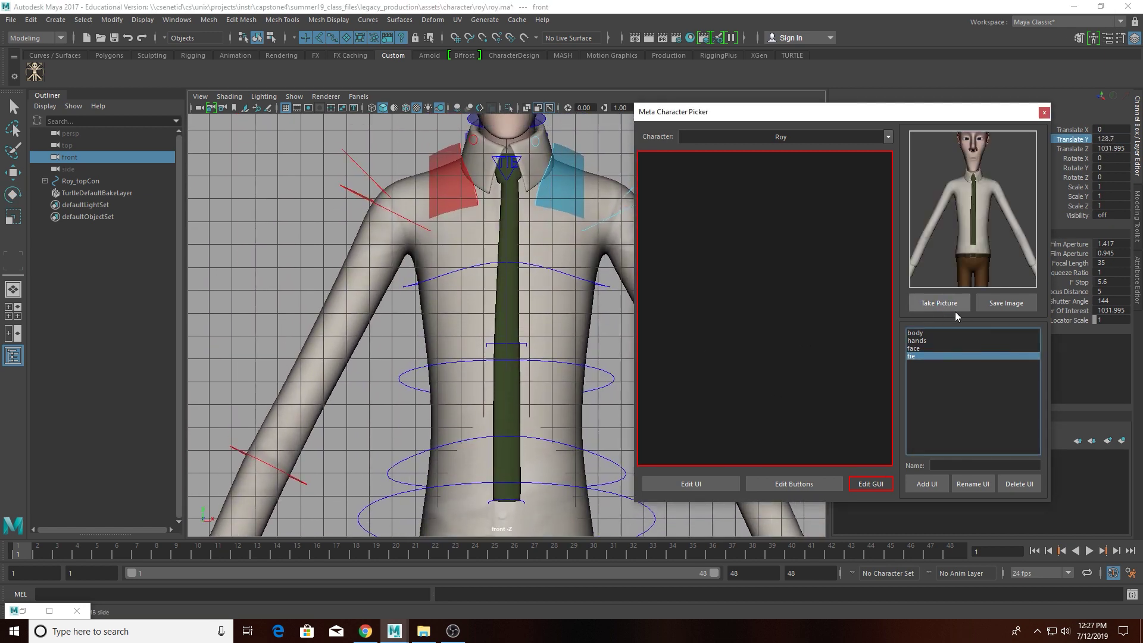
- Retake the picture with tighter framing around the tie and save it as the tie UI's background
right_click_drag(452, 360, 520, 469, "alt")
left_click(935, 306)
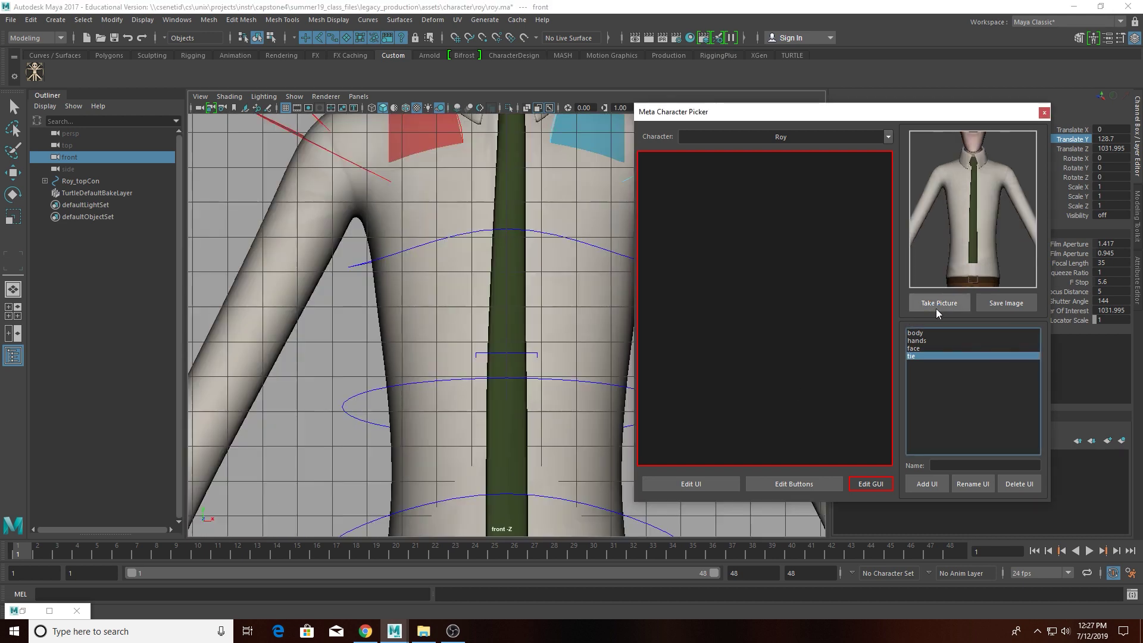
left_click(937, 303)
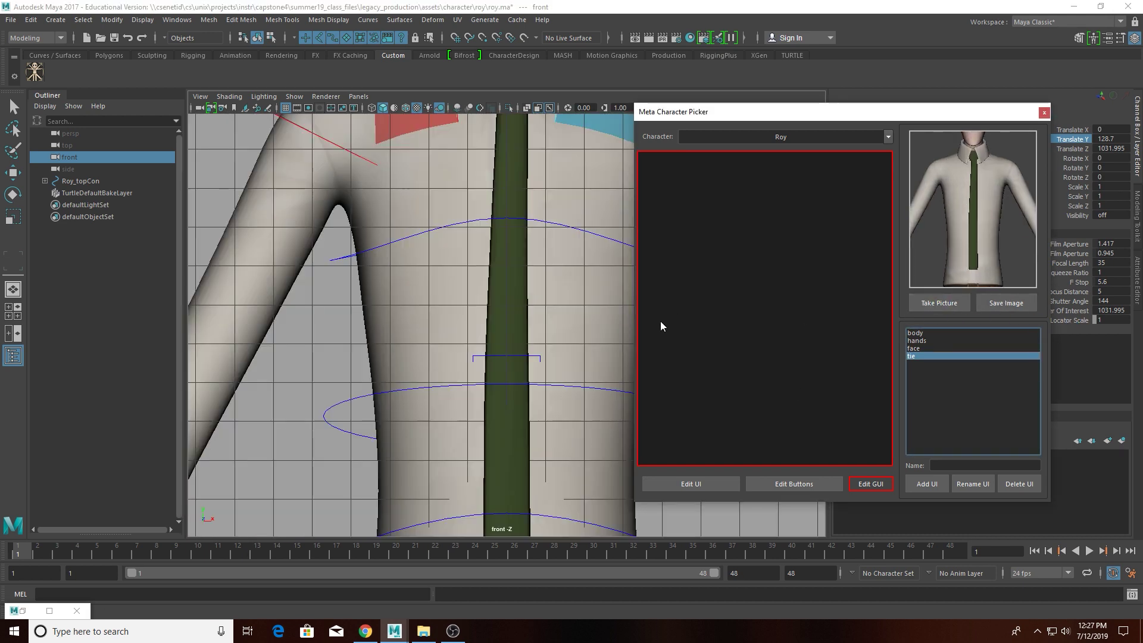
scroll(455, 298, "up", 1)
left_click(955, 299)
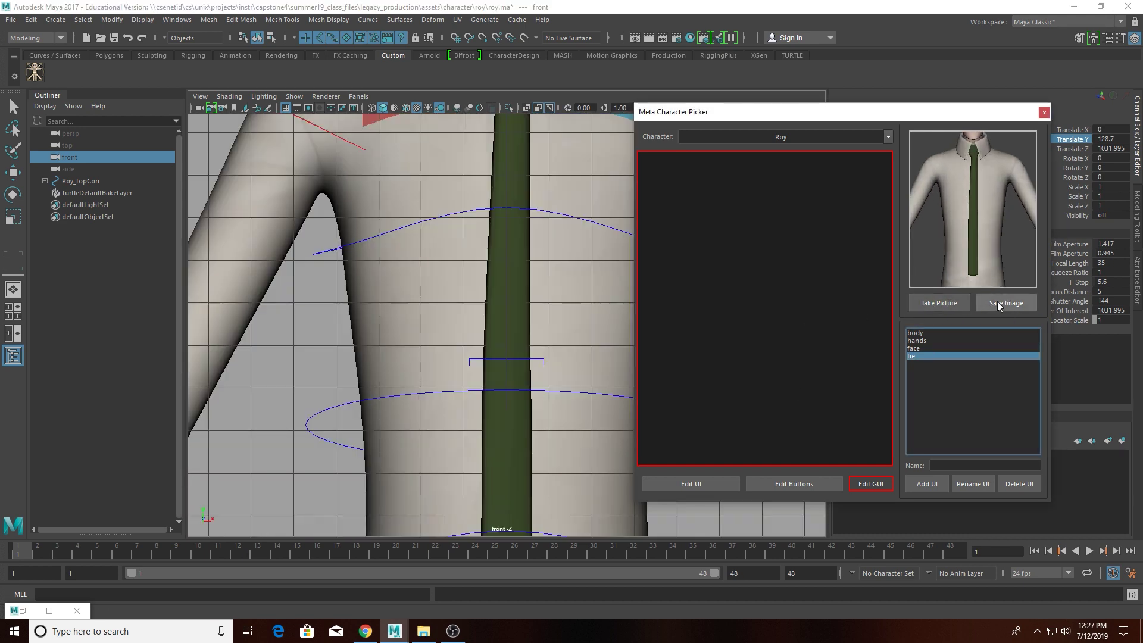
left_click(997, 302)
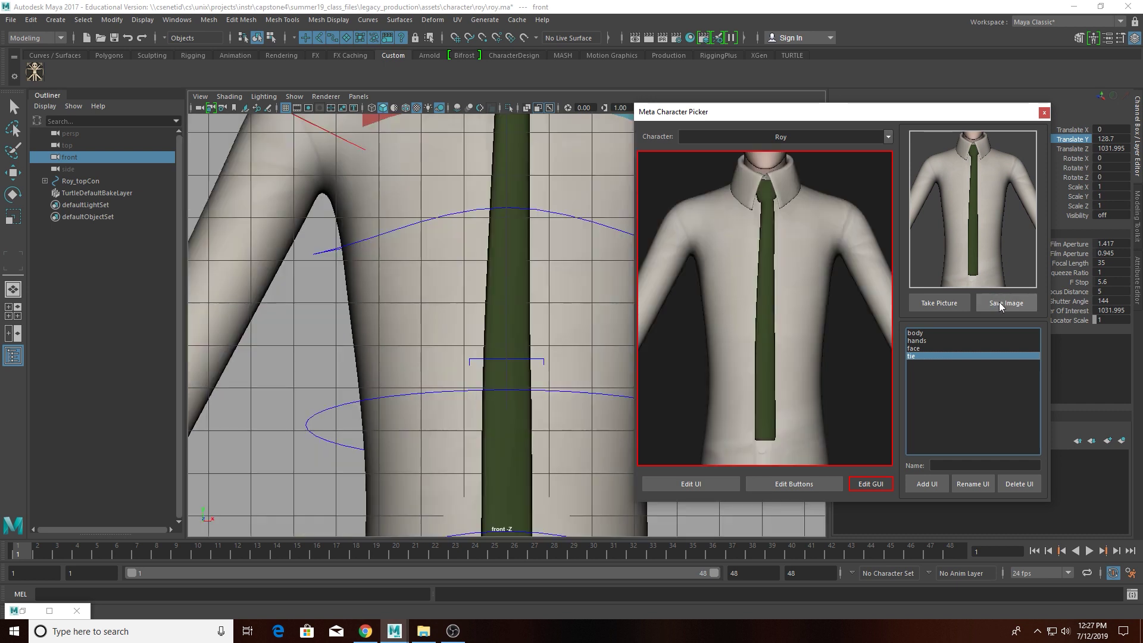
- For the face UI, raise the front camera's Translate Y to 161.7 and take a picture of the head
left_click(916, 348)
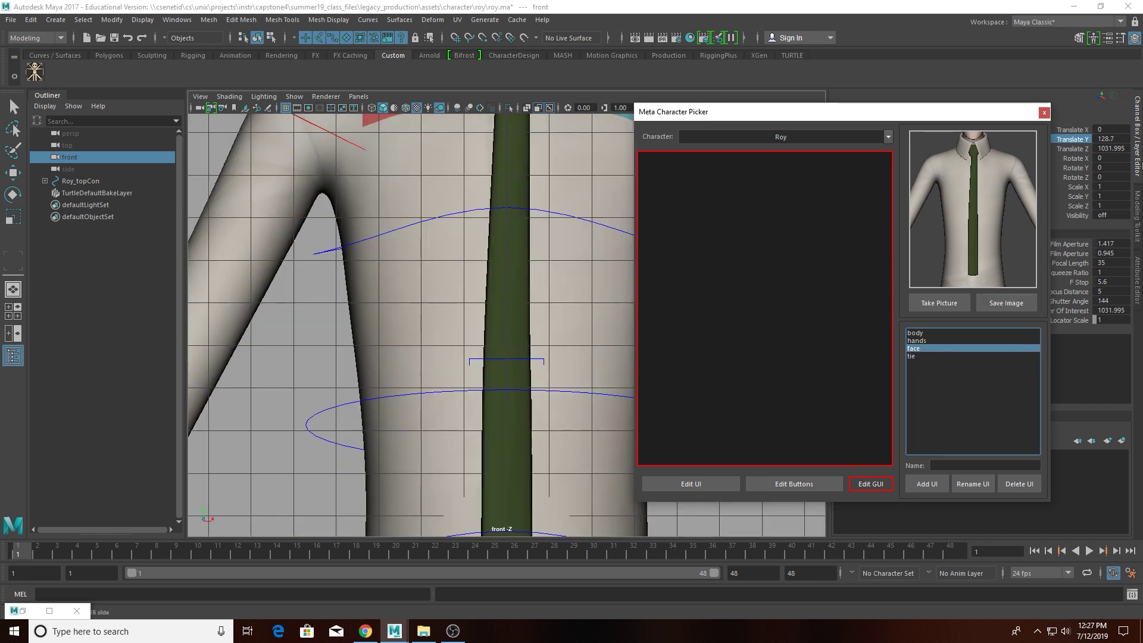
left_click(1071, 141)
middle_click_drag(597, 257, 796, 271)
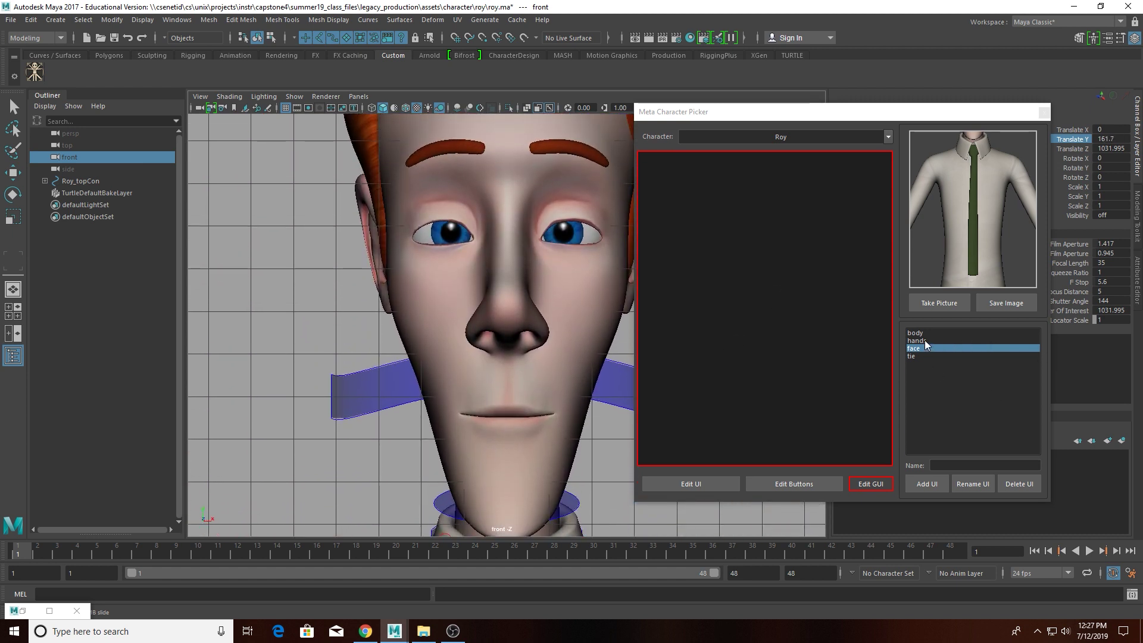
left_click(952, 302)
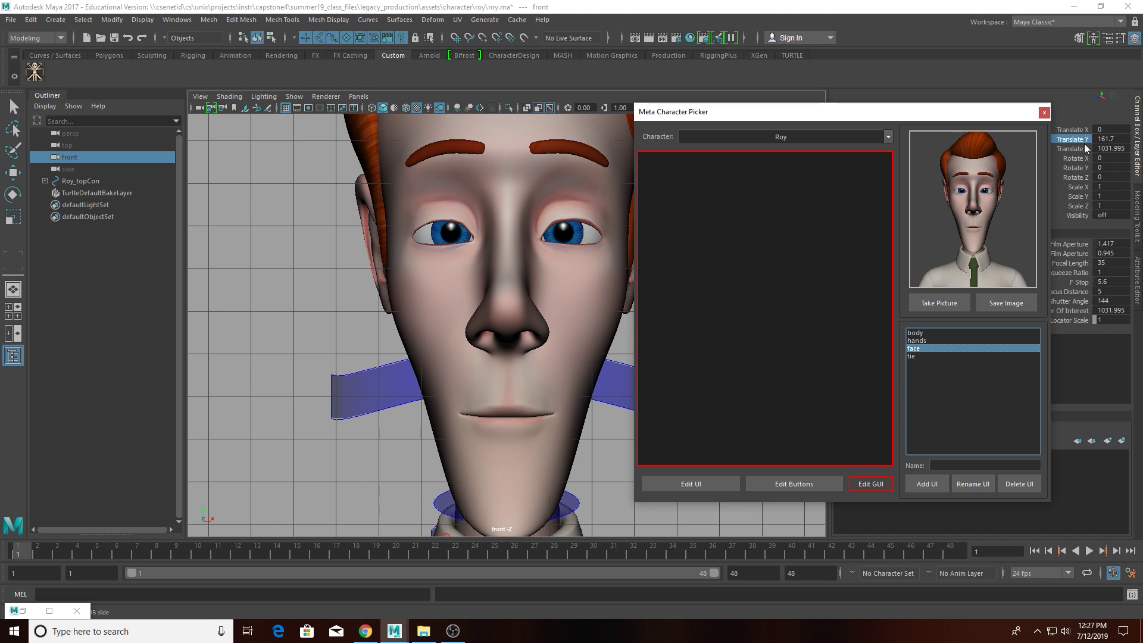
- Raise the front camera's Translate Y to 163.9 and retake the face picture with adjusted framing
middle_click_drag(555, 244, 554, 268)
left_click(946, 305)
right_click_drag(379, 269, 452, 357, "alt")
left_click(939, 302)
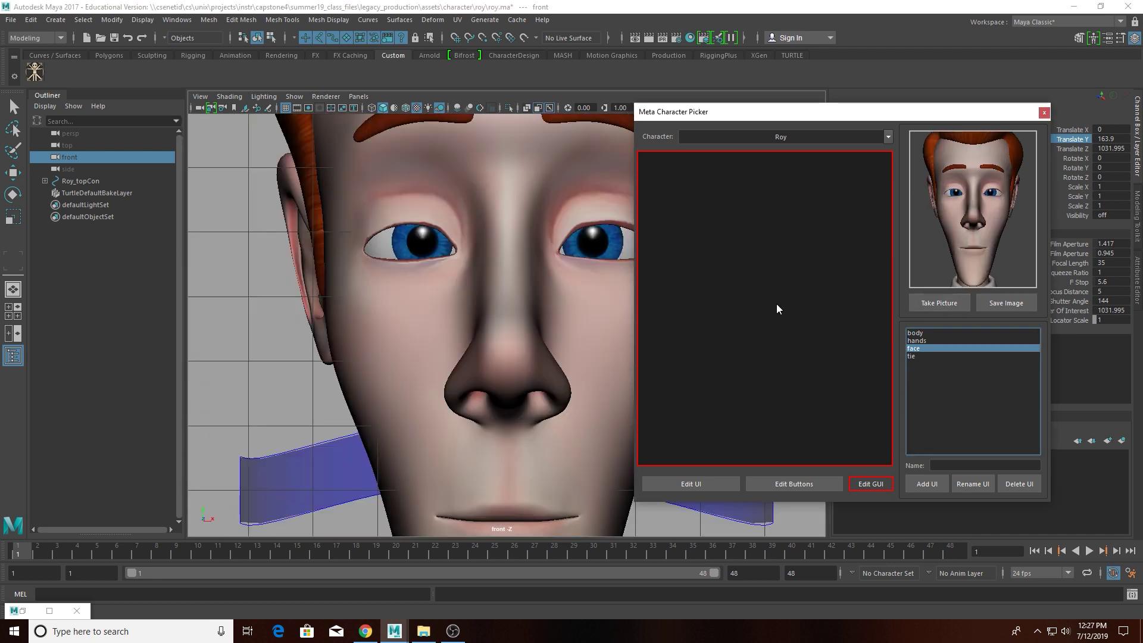
right_click_drag(583, 376, 498, 256, "alt")
left_click(932, 303)
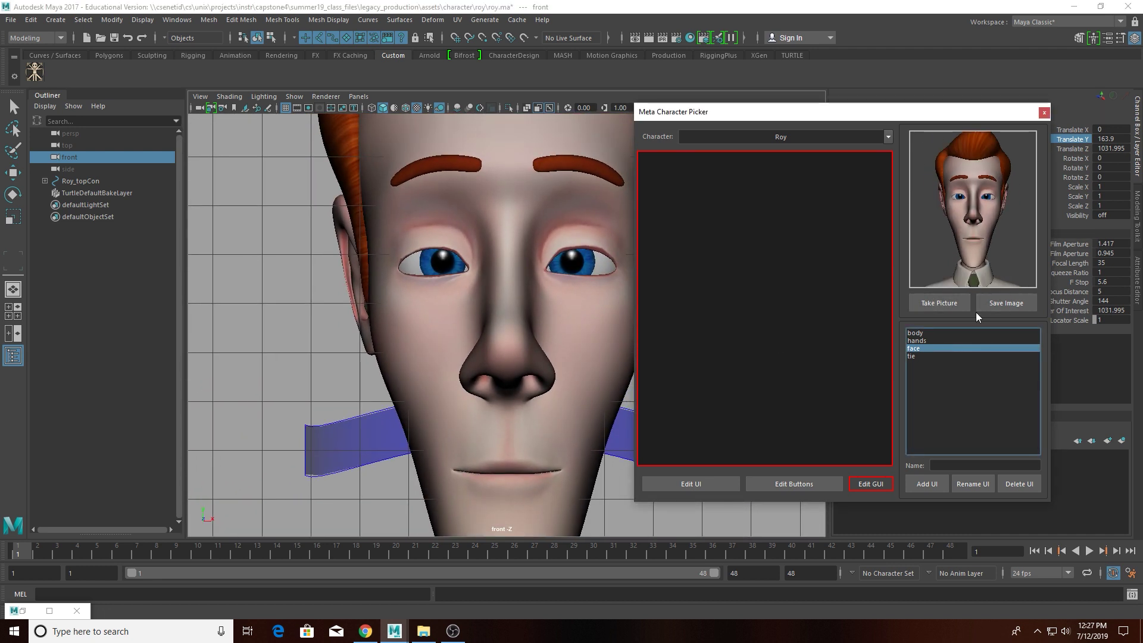
- Set the front camera's Translate Y to 166, retake the face picture and save it as the face UI's background
middle_click_drag(491, 252, 504, 255)
left_click(950, 300)
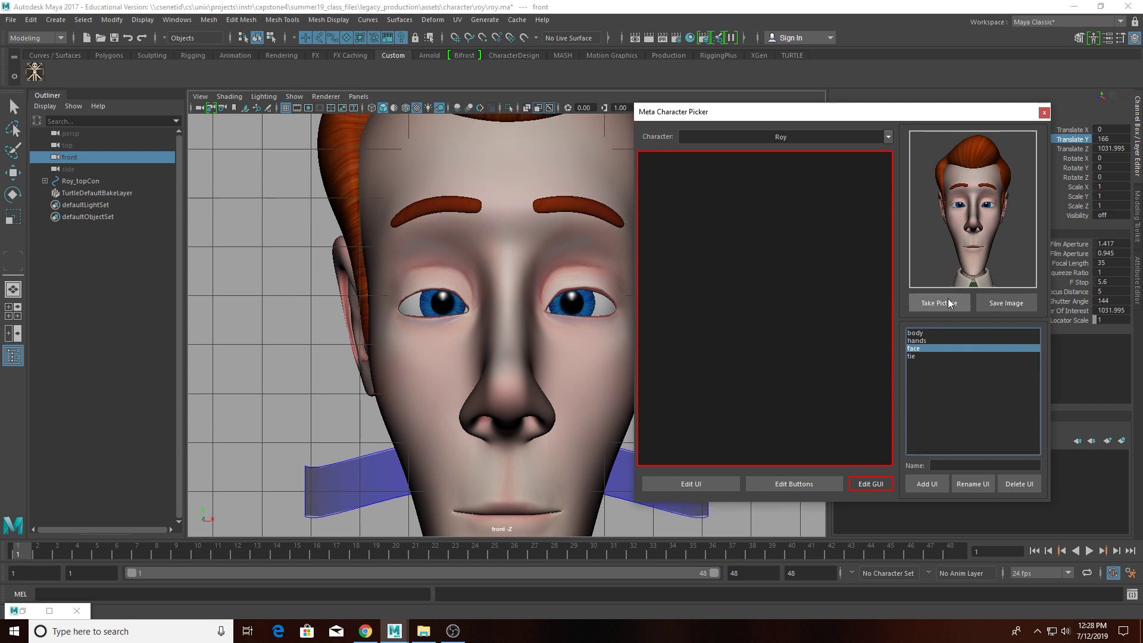
left_click(1008, 302)
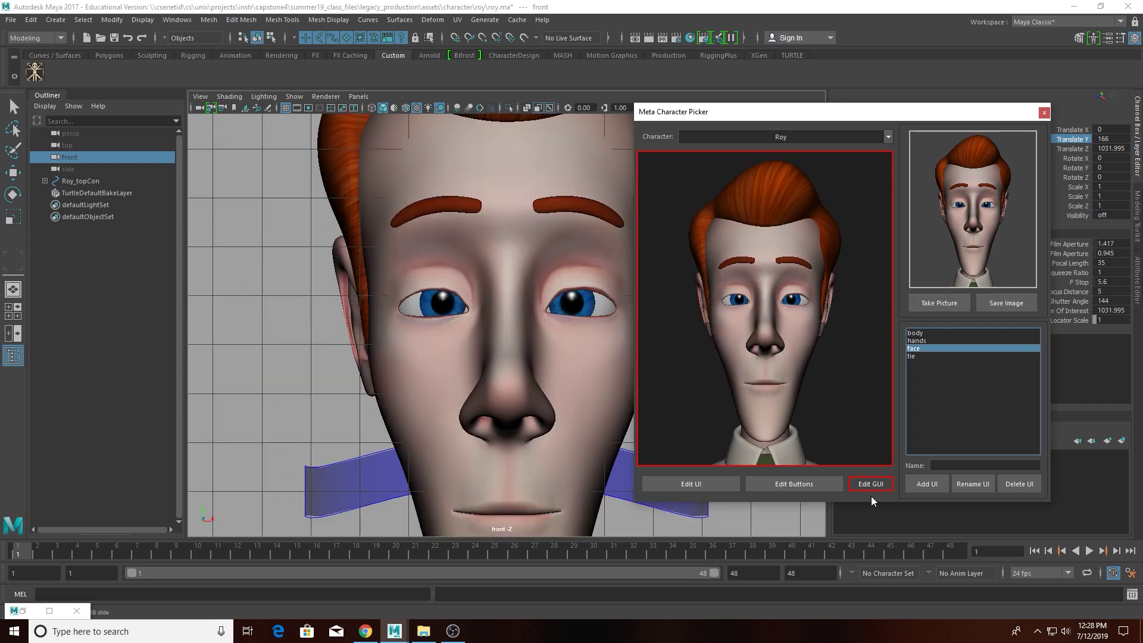
- Choose the hands UI and, in the perspective view, reset both upper-arm FK controls to a Rotate Y of 0
left_click(928, 340)
scroll(452, 416, "down", 3)
left_click(469, 395)
key("space")
left_click_drag(469, 396, 532, 441)
scroll(531, 440, "up", 5)
left_click(423, 310)
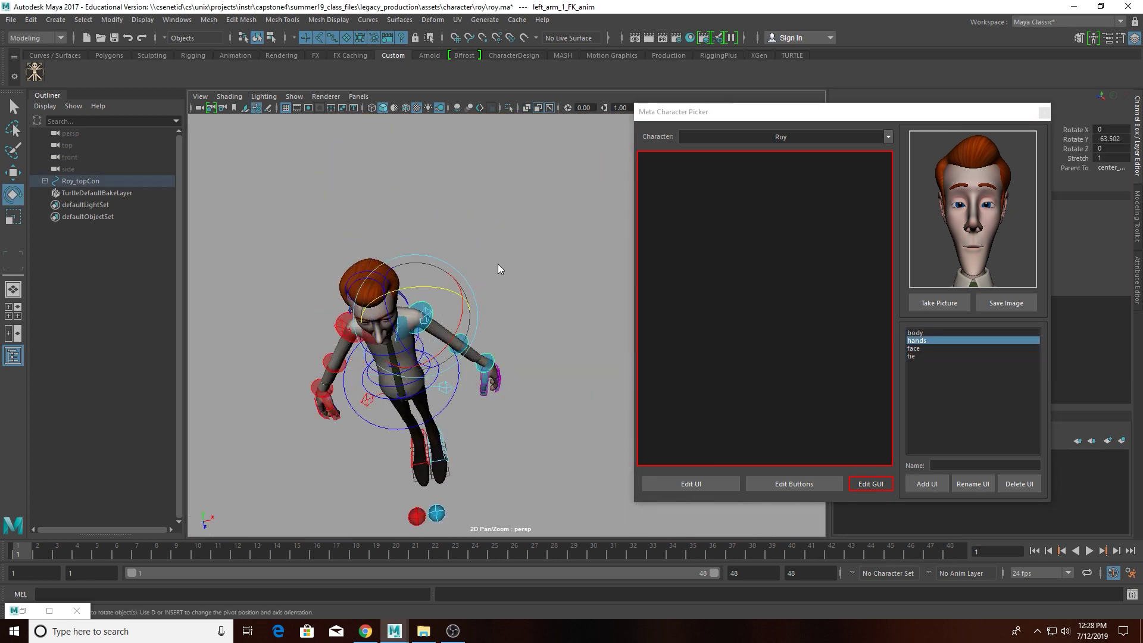
left_click_drag(498, 264, 504, 325)
right_click_drag(502, 322, 452, 314)
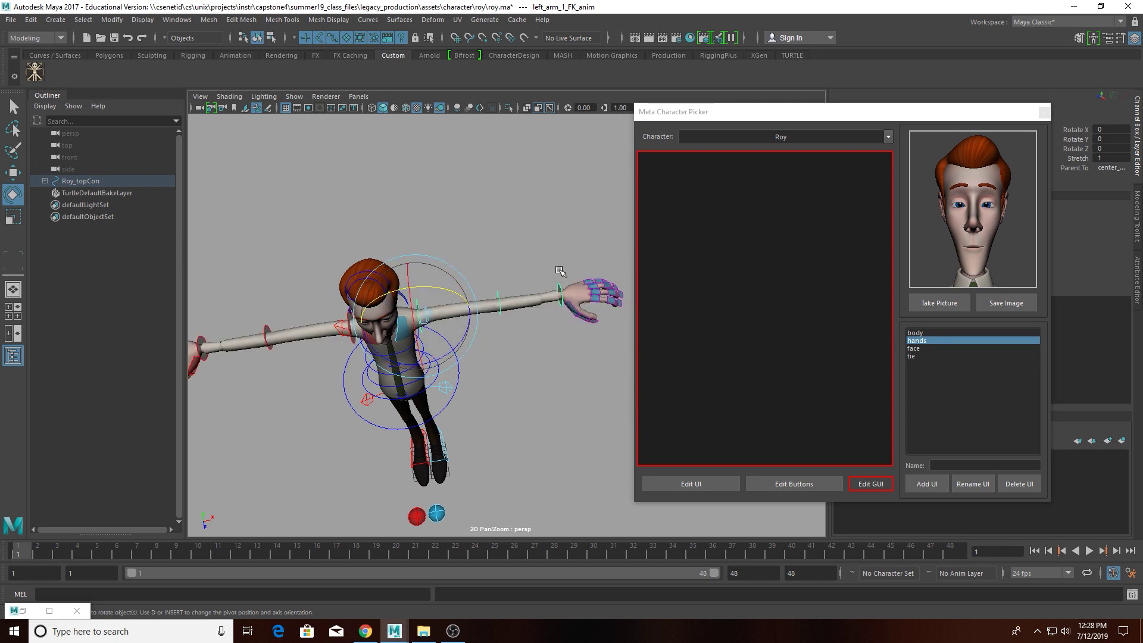
left_click(549, 249)
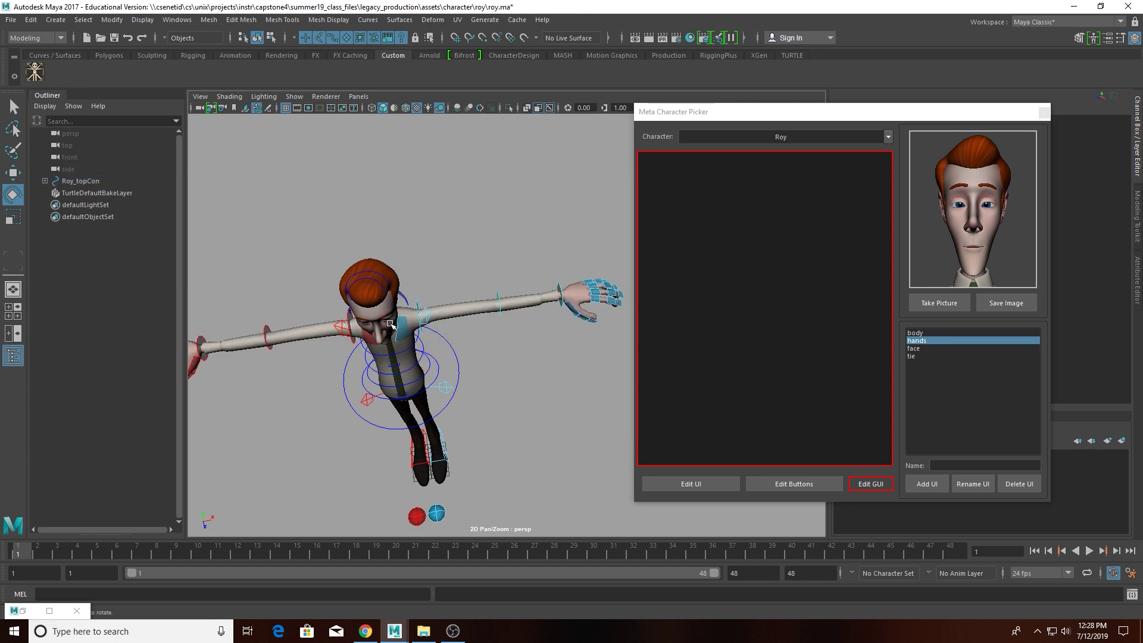
- Rotate both upper-arm FK controls forward so the arms point straight ahead of the body
left_click(419, 306)
left_click_drag(447, 347, 317, 391)
middle_click_drag(372, 422, 453, 345, "alt")
mouse_move(452, 345)
left_mouse_down("alt")
mouse_move(423, 356)
mouse_move(444, 358)
left_mouse_up("alt")
middle_click_drag(461, 408, 513, 327, "alt")
scroll(512, 327, "up", 5)
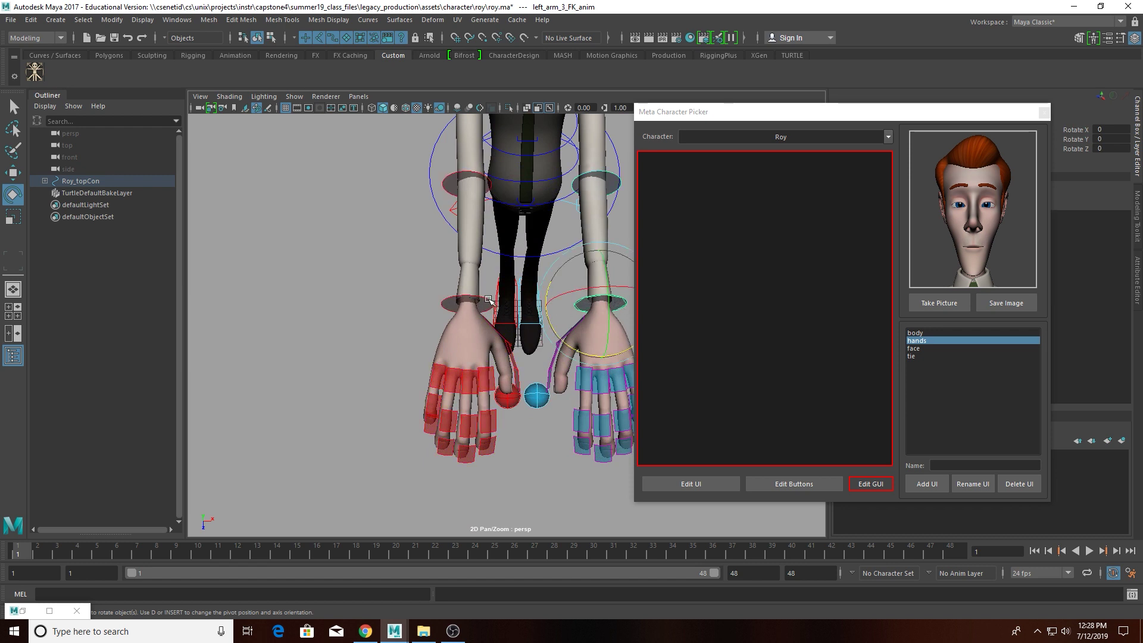
- In the top view, rotate both wrist FK controls to a Rotate X of about -14 to level the hands
left_click(467, 304)
key("space")
left_click_drag(547, 329, 507, 304)
middle_click_drag(506, 438, 526, 128, "alt")
middle_click_drag(505, 517, 538, 329, "alt")
middle_click_drag(544, 513, 482, 395, "alt")
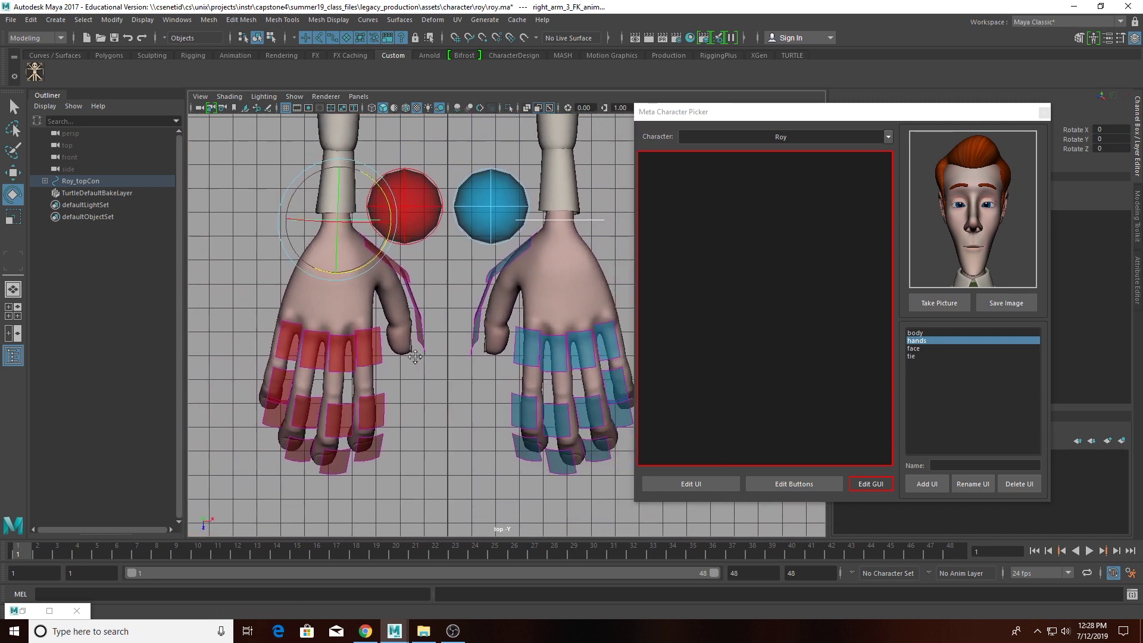
left_click_drag(336, 222, 327, 226)
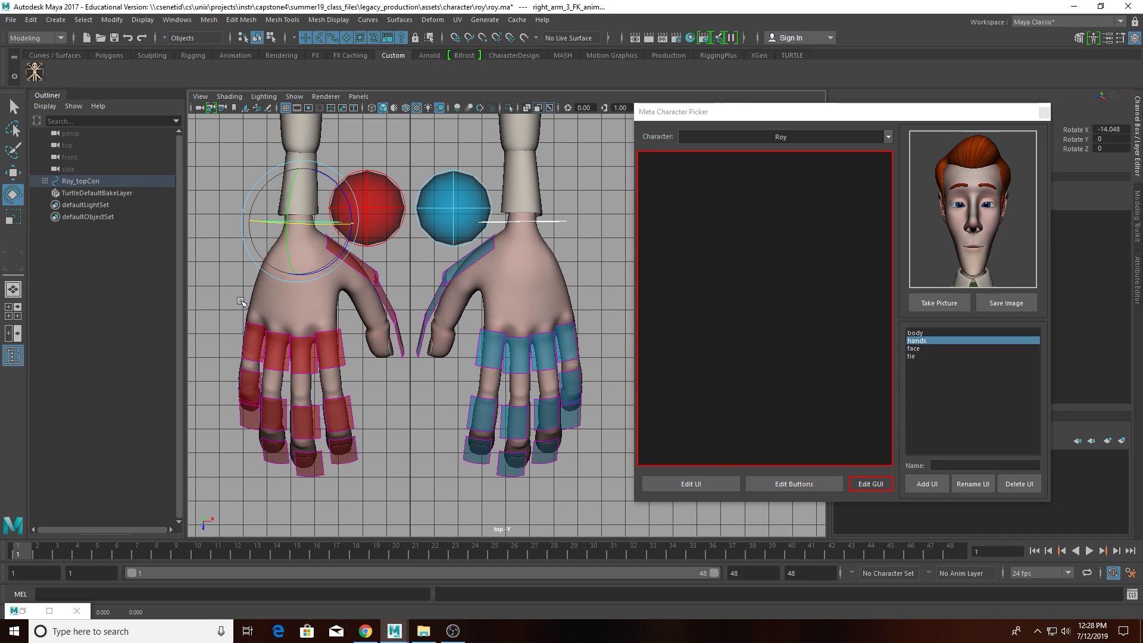
- Rotate all finger controls to a Rotate Z of about -9 and turn both wrist controls to about -4.7
left_click_drag(221, 262, 680, 544)
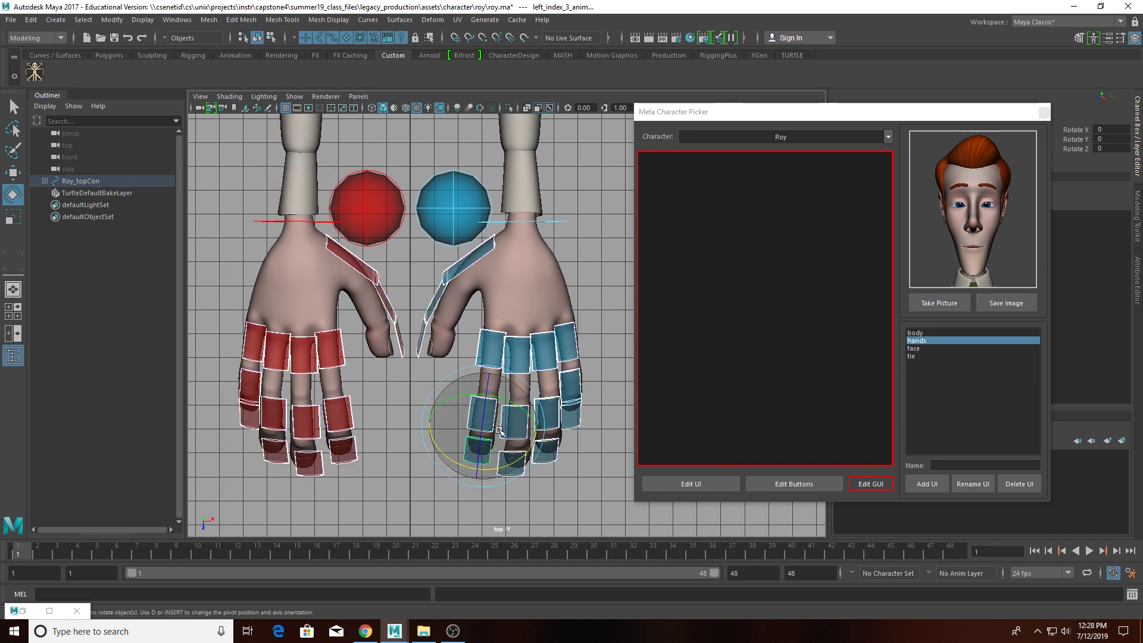
mouse_move(489, 432)
left_mouse_down()
mouse_move(479, 412)
mouse_move(483, 420)
left_mouse_up()
left_click_drag(605, 183, 552, 244)
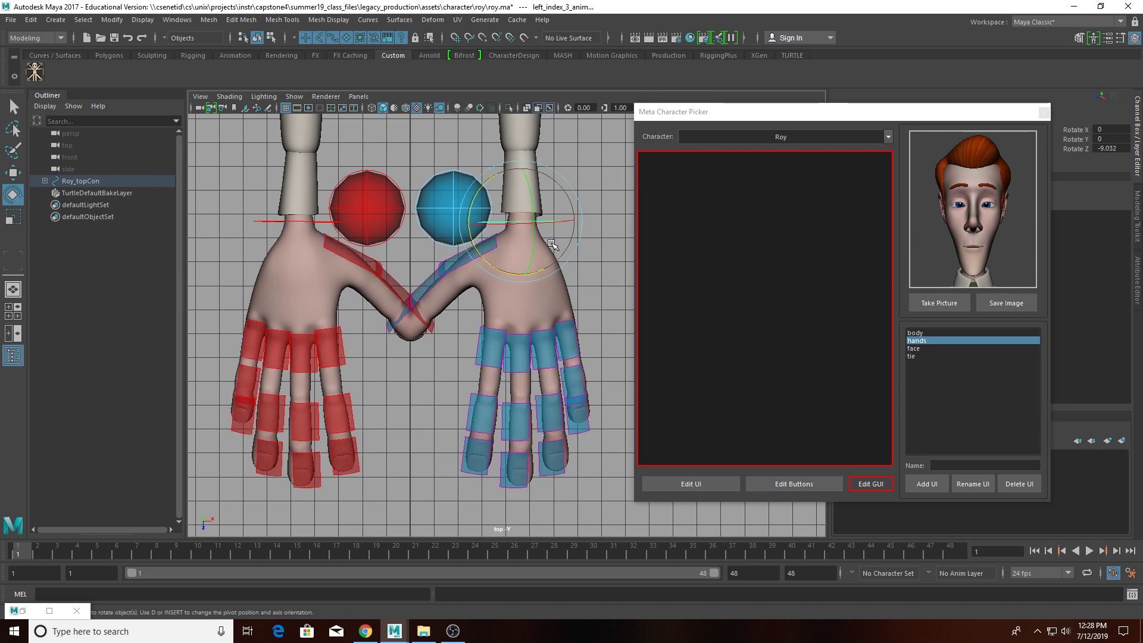
left_click(253, 220)
left_click_drag(338, 261, 330, 262)
- Rotate both upper-arm FK controls to a Rotate Z of about 87 to spread the hands apart
right_click_drag(330, 261, 250, 232, "alt")
middle_click_drag(530, 128, 522, 257, "alt")
middle_click_drag(516, 149, 503, 188, "alt")
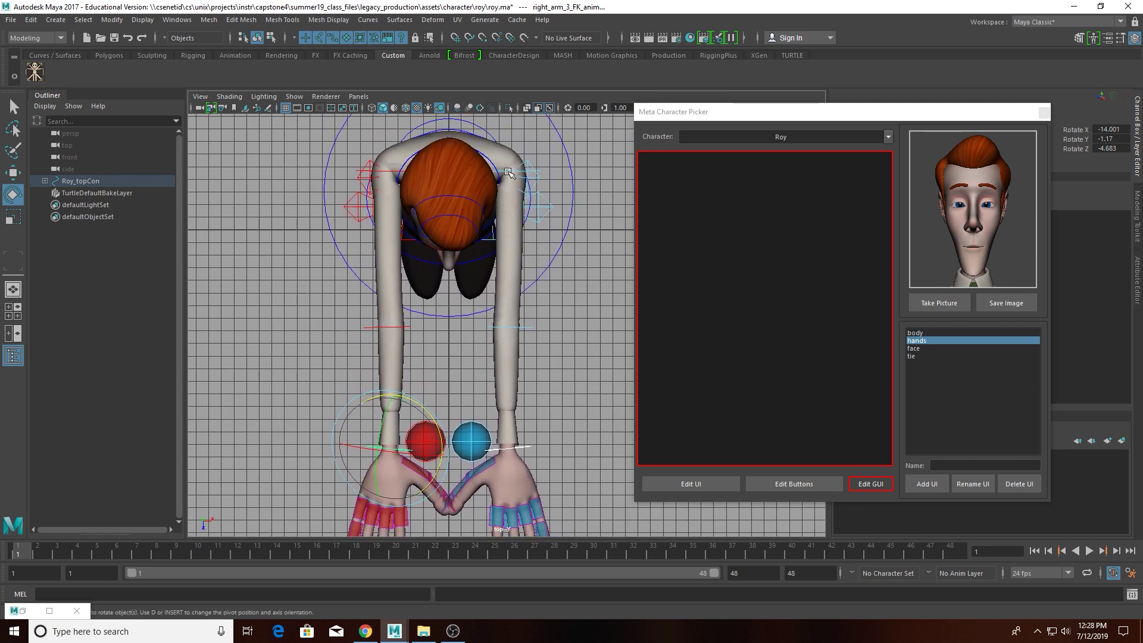
left_click(510, 175)
left_click(386, 170, "shift")
left_click_drag(410, 216, 402, 218)
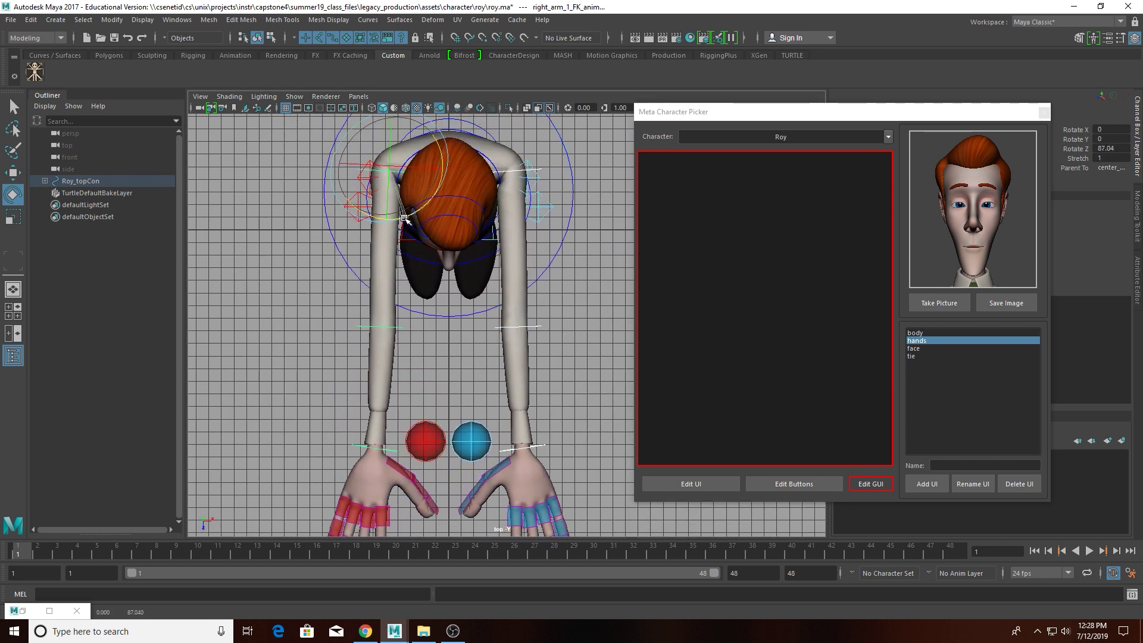
- Rotate both elbow FK controls to a Rotate Z of about 4.8 to bring the forearms parallel
left_click(397, 326)
left_click(529, 327, "shift")
left_click_drag(418, 372, 424, 366)
middle_click_drag(424, 366, 509, 298, "alt")
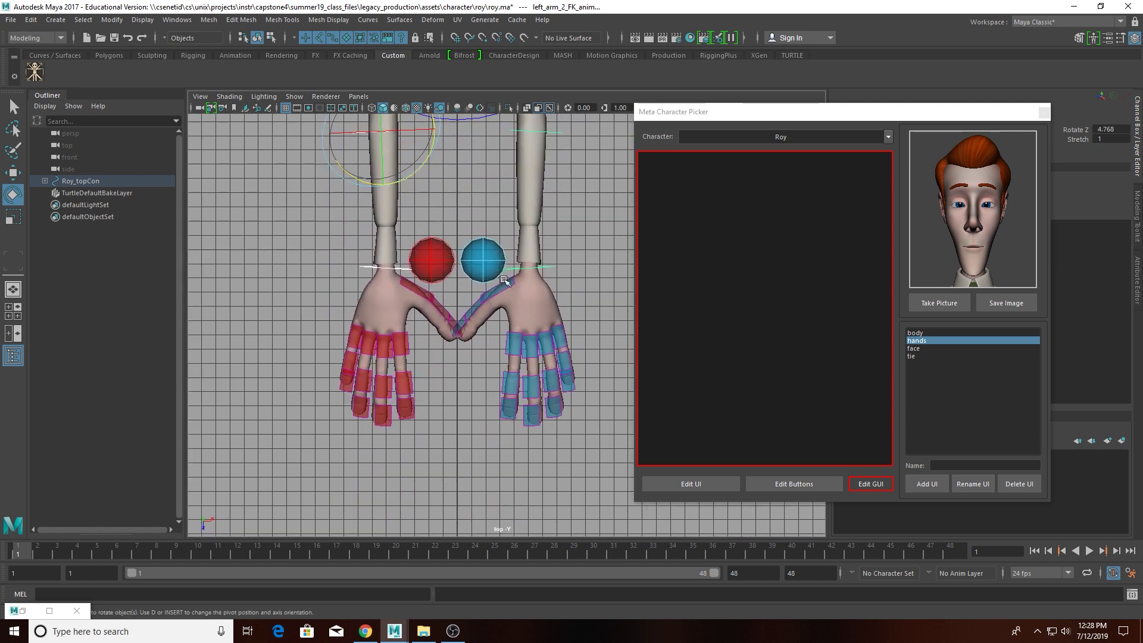
- Rotate both thumb base controls slightly toward the fingers so the thumbs no longer touch in the top view
left_click(508, 296)
left_click(414, 284, "shift")
left_click_drag(443, 262, 446, 273)
left_click(610, 289)
scroll(476, 358, "up", 5)
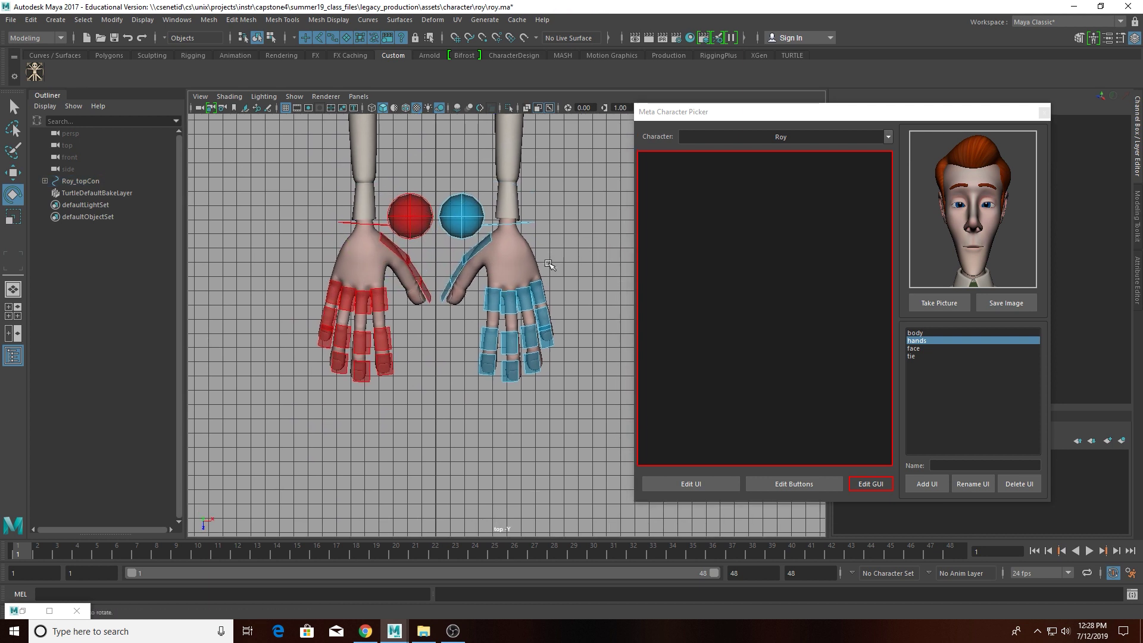
- Set the top camera's Translate X to 0 to centre the view between the hands
left_click(100, 146)
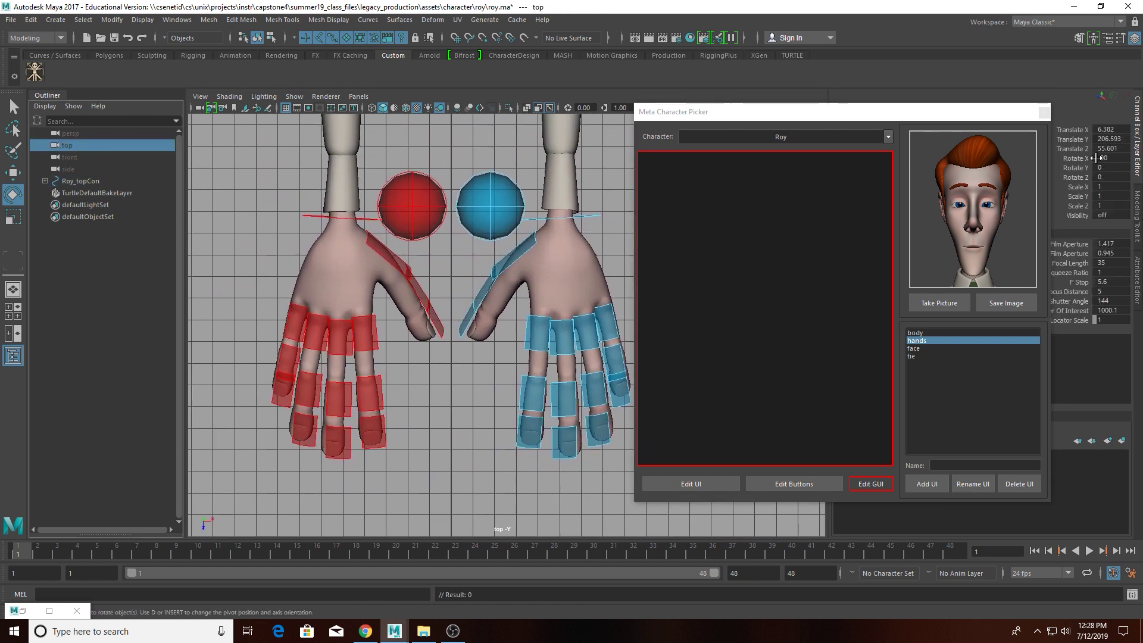
left_click(1111, 129)
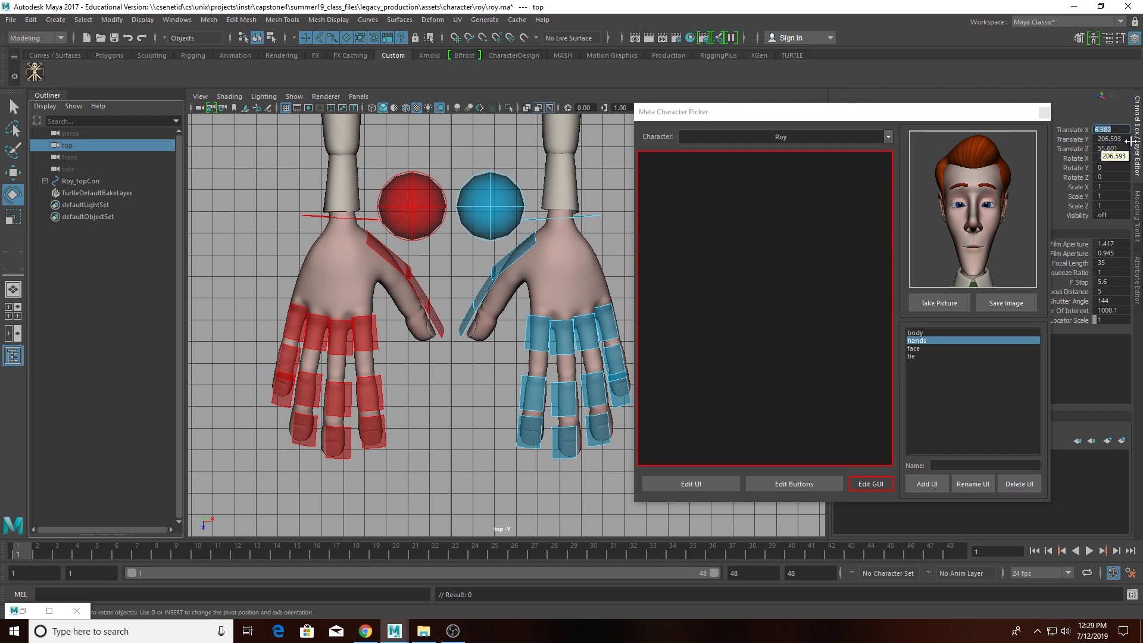
key("Return")
scroll(453, 236, "up", 3)
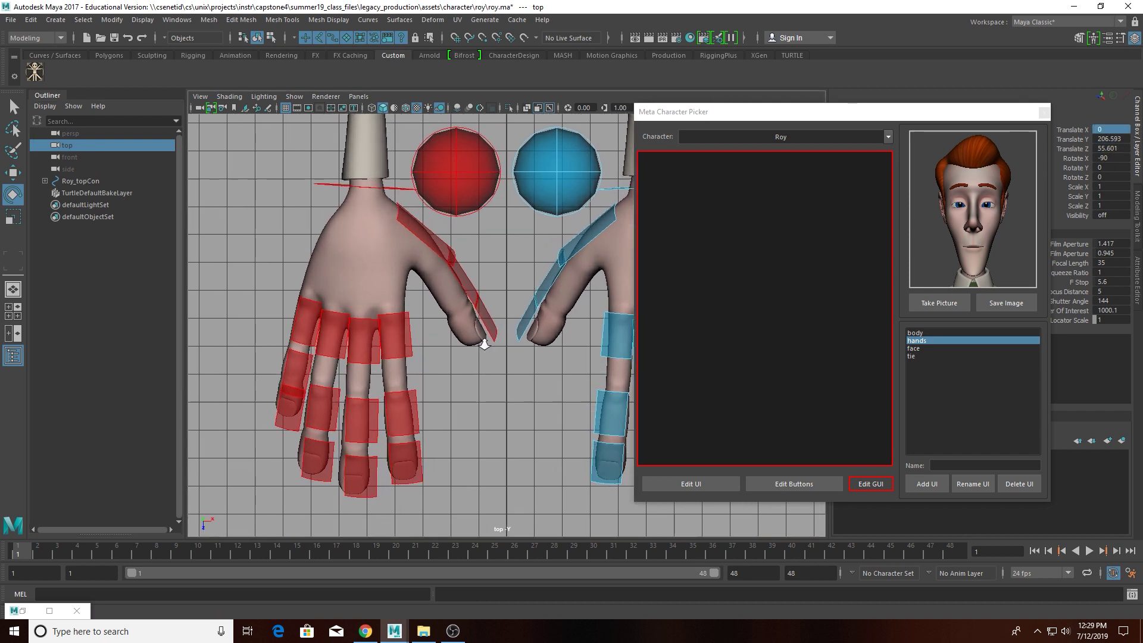
- Take trial pictures of the hands for the hands UI, framing them closer for the retakes
left_click(940, 303)
scroll(480, 405, "up", 2)
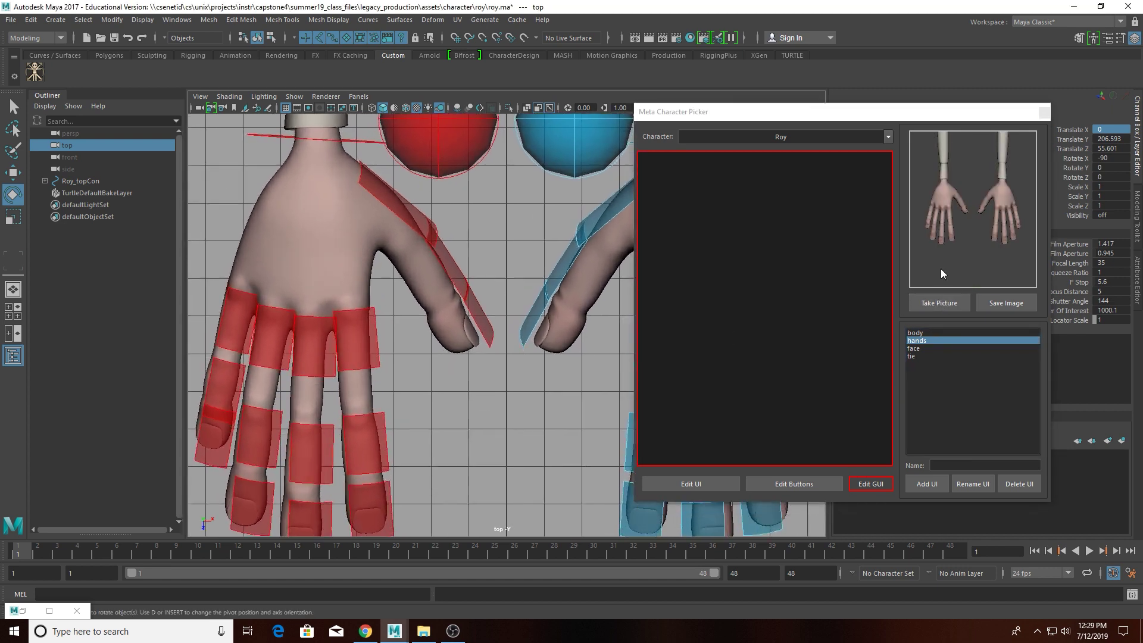
left_click(939, 302)
scroll(453, 291, "down", 2)
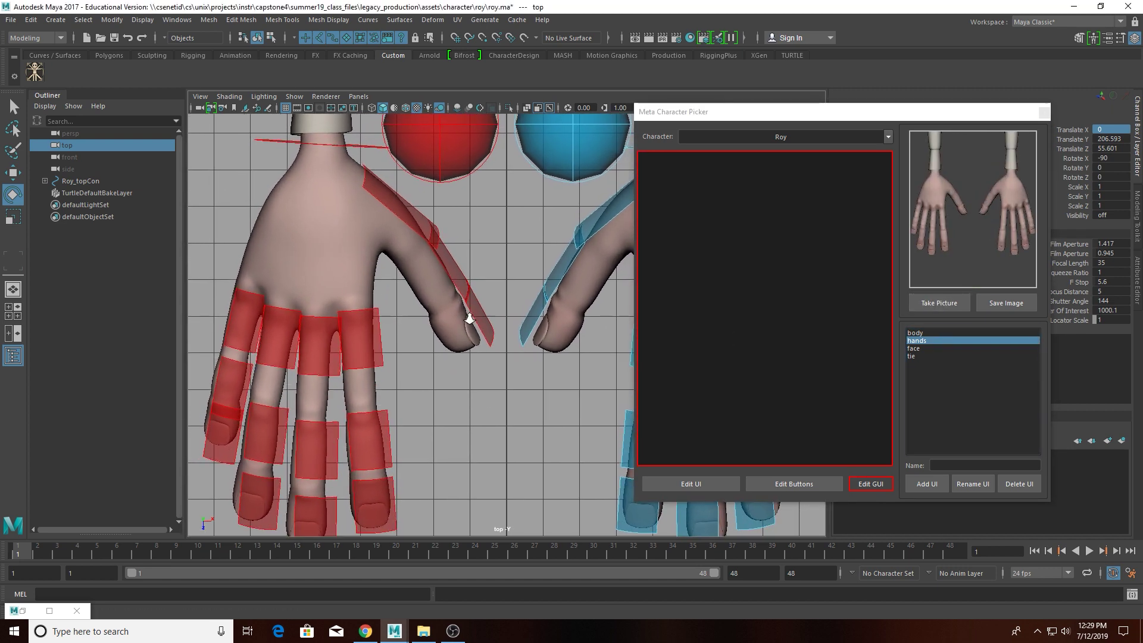
left_click(939, 302)
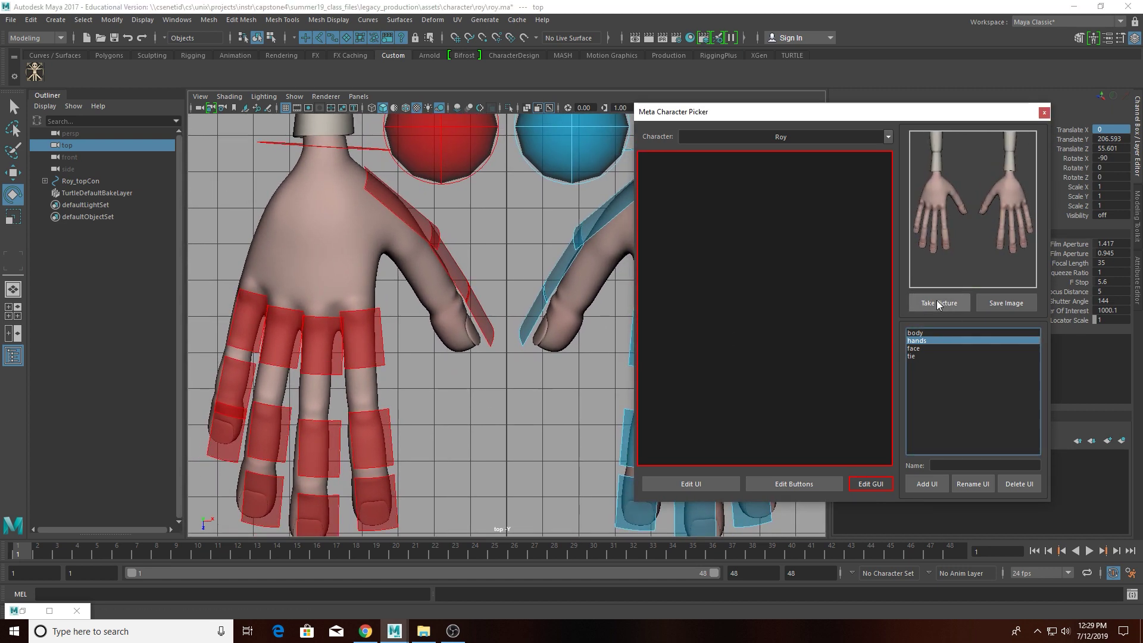
- Rotate both wrist FK controls to a Rotate Z of about 0.5 to turn the hands toward each other
left_click(379, 149)
middle_click_drag(518, 205, 376, 223, "alt")
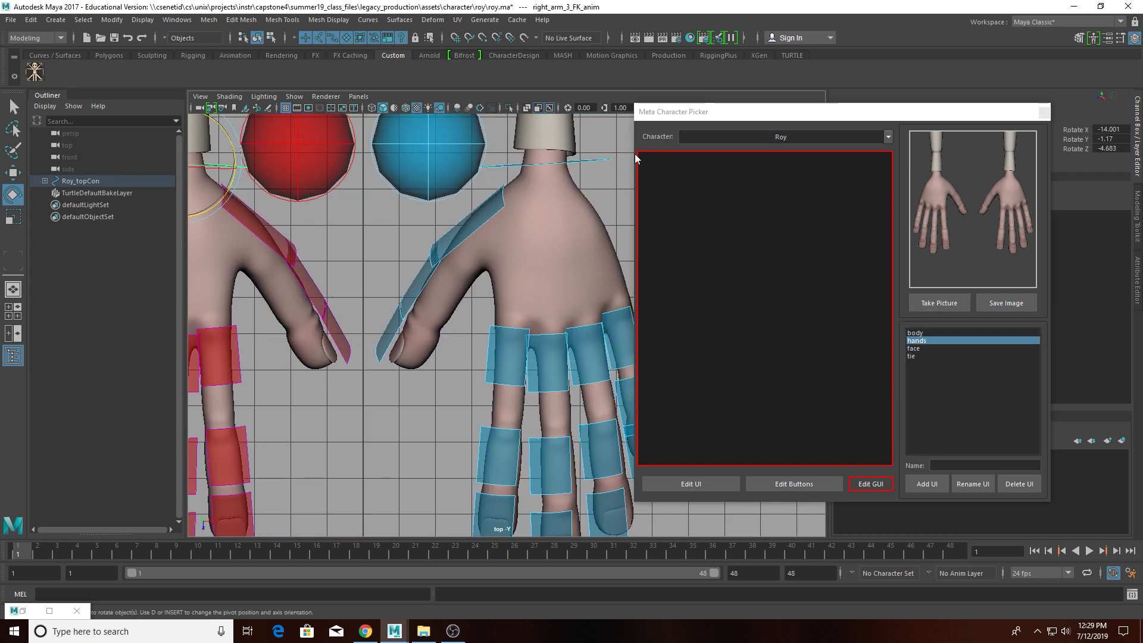
left_click(598, 158, "shift")
left_click_drag(521, 210, 509, 205)
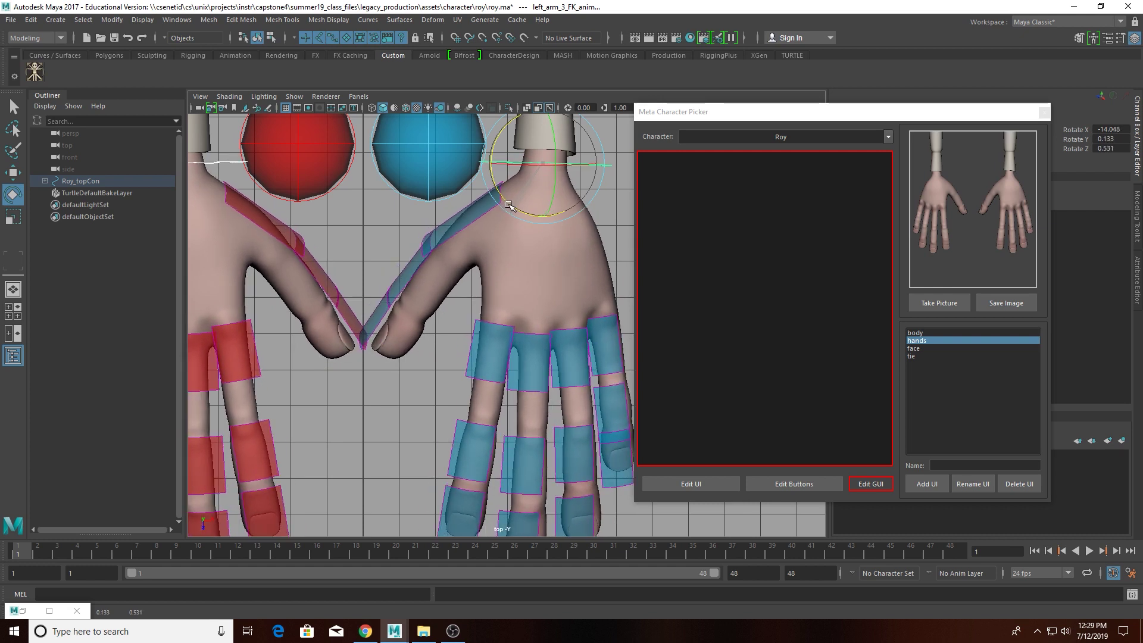
- Recentre the top camera on the hands with a Translate X of 0
left_click(70, 146)
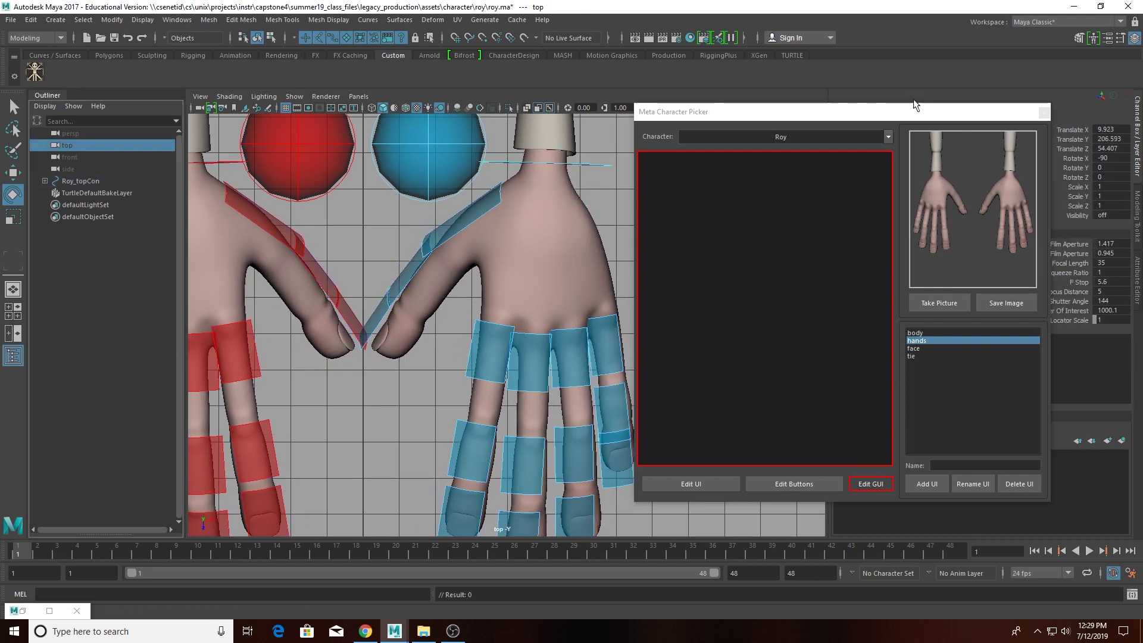
double_click(1106, 129)
type("0")
key("Return")
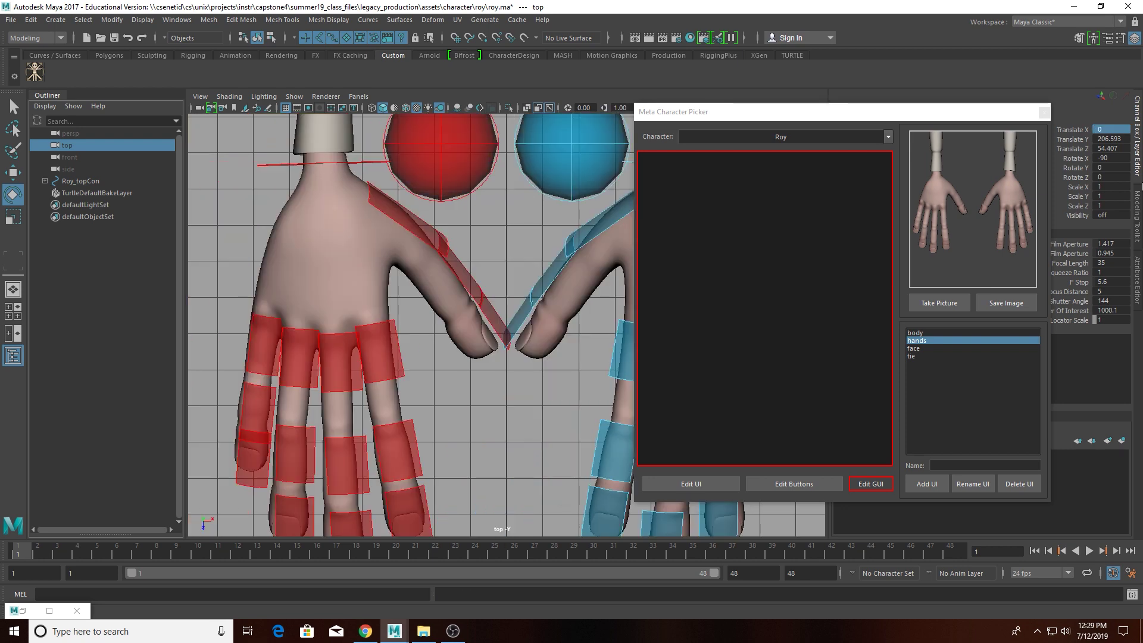
- Retake the hands picture slightly closer and save it as the background image of the hands UI
left_click(952, 302)
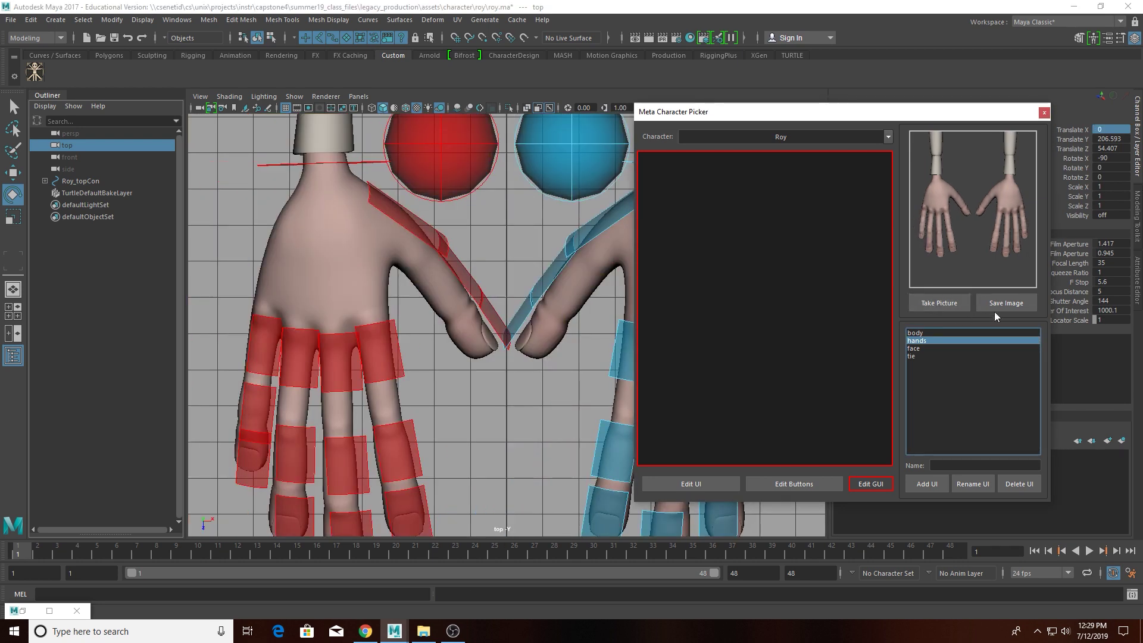
right_click_drag(526, 258, 538, 292, "alt")
left_click(948, 303)
left_click(1023, 303)
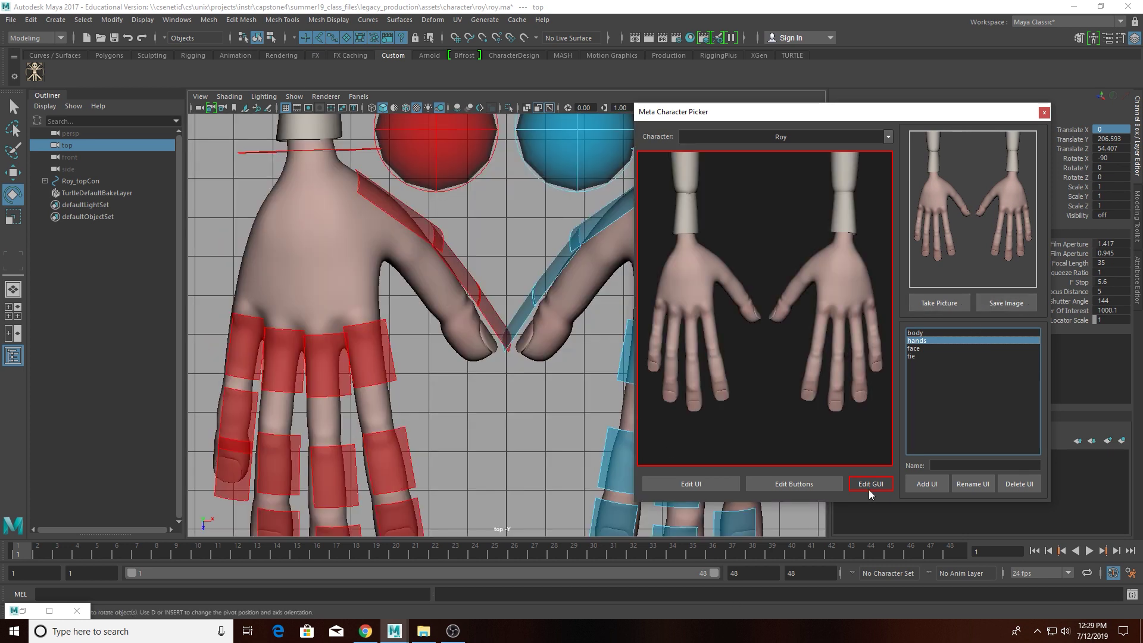
- Show the body UI and open its button editing options
left_click(930, 332)
left_click(822, 485)
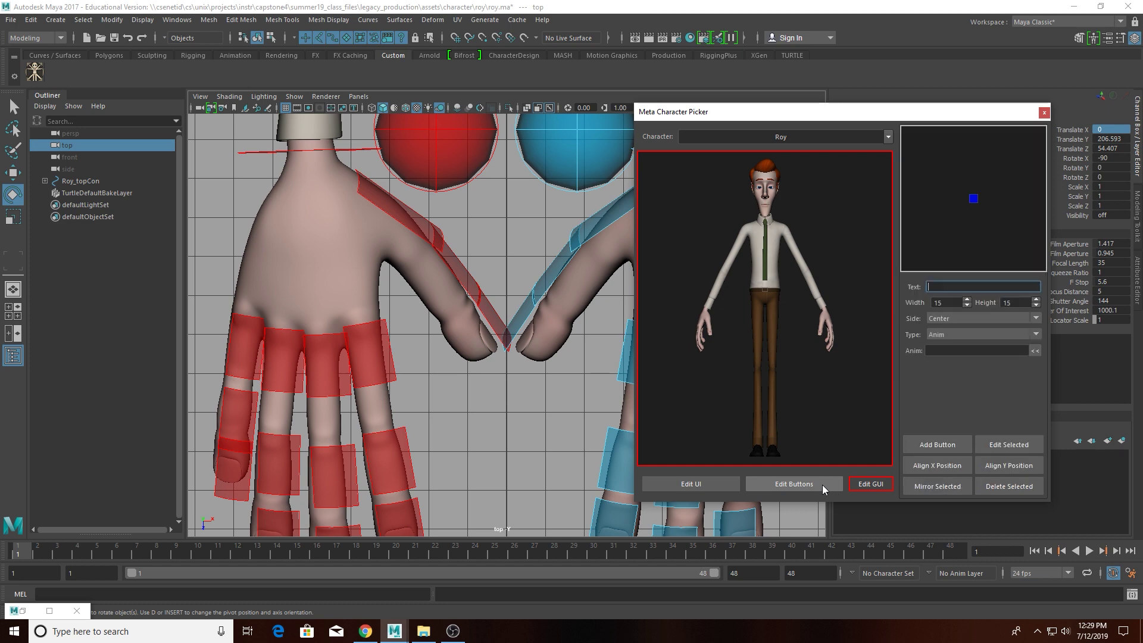
- Return to the perspective view with the rig's arms back in the T-pose and nothing selected
scroll(383, 351, "down", 4)
left_click(493, 377)
key("space")
left_click_drag(503, 371, 499, 347)
left_click(488, 330)
right_click_drag(545, 281, 495, 307)
key("ctrl+z")
left_click(523, 244)
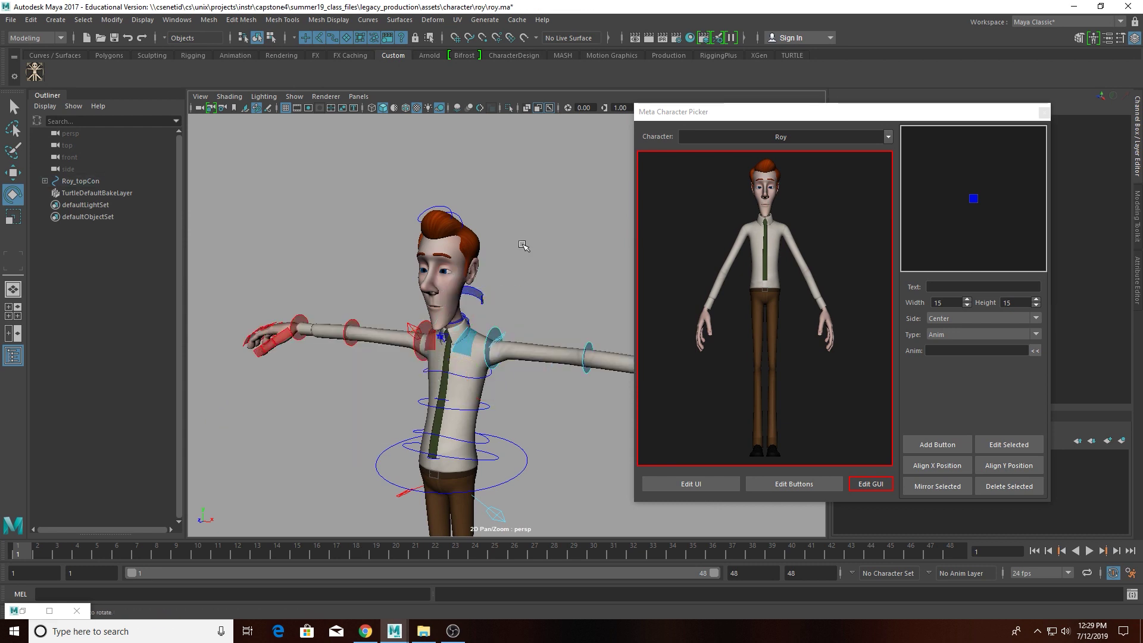
- Add a picker button labelled COG with a width of 135, linked to the center_COG_anim control
middle_click_drag(484, 435, 443, 309, "alt")
left_click_drag(345, 441, 419, 450, "alt")
left_click(437, 331)
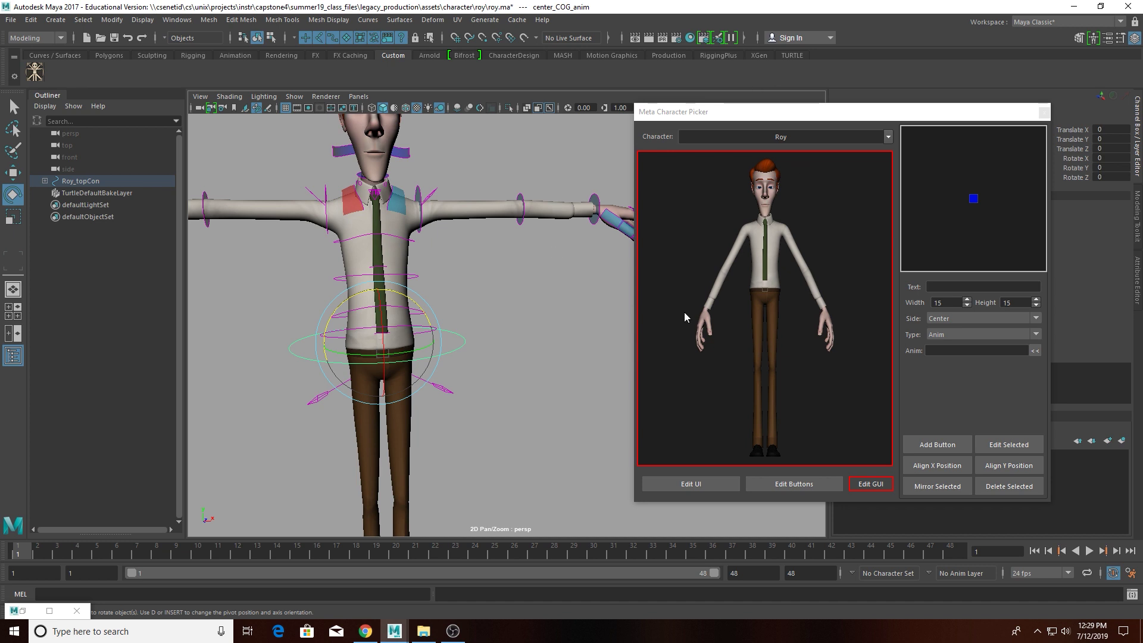
middle_click_drag(518, 393, 571, 304)
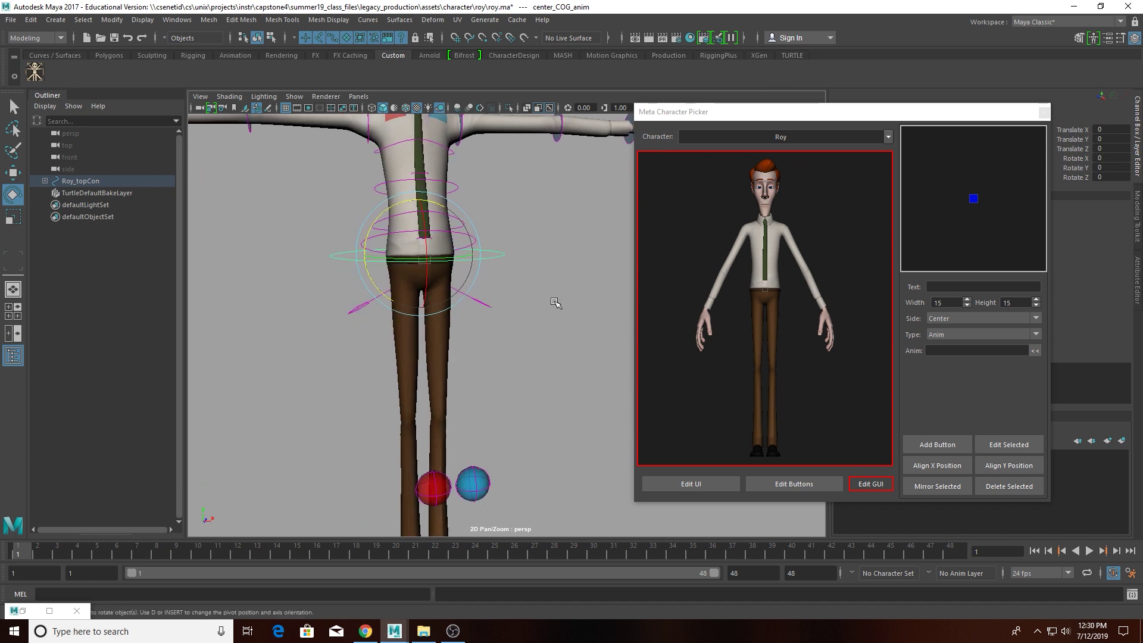
left_click(947, 290)
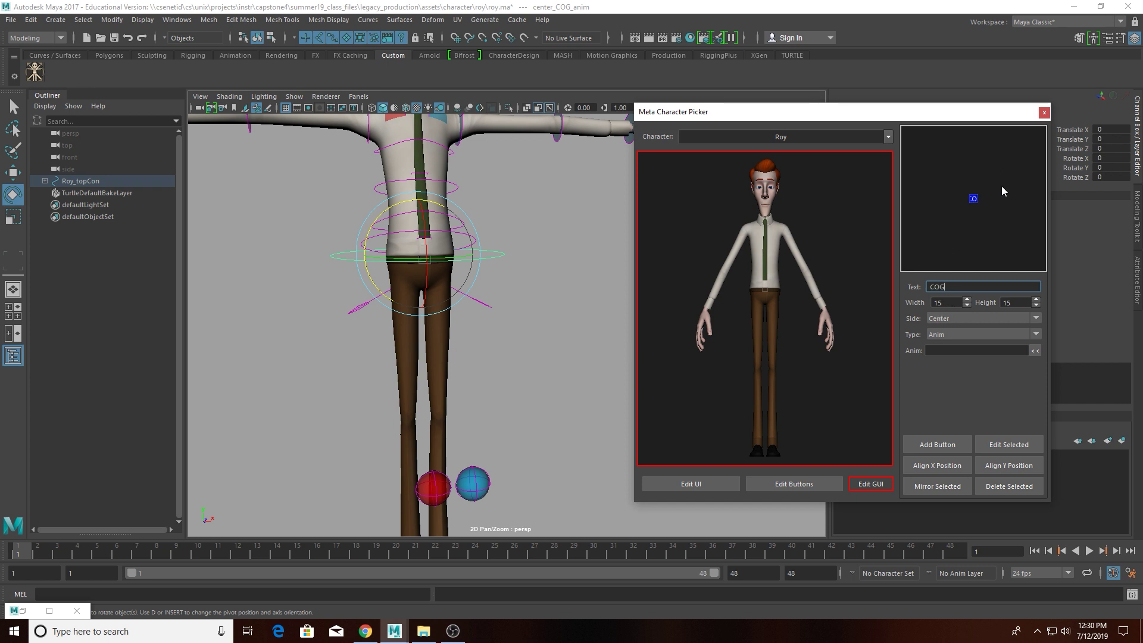
scroll(956, 306, "up", 20)
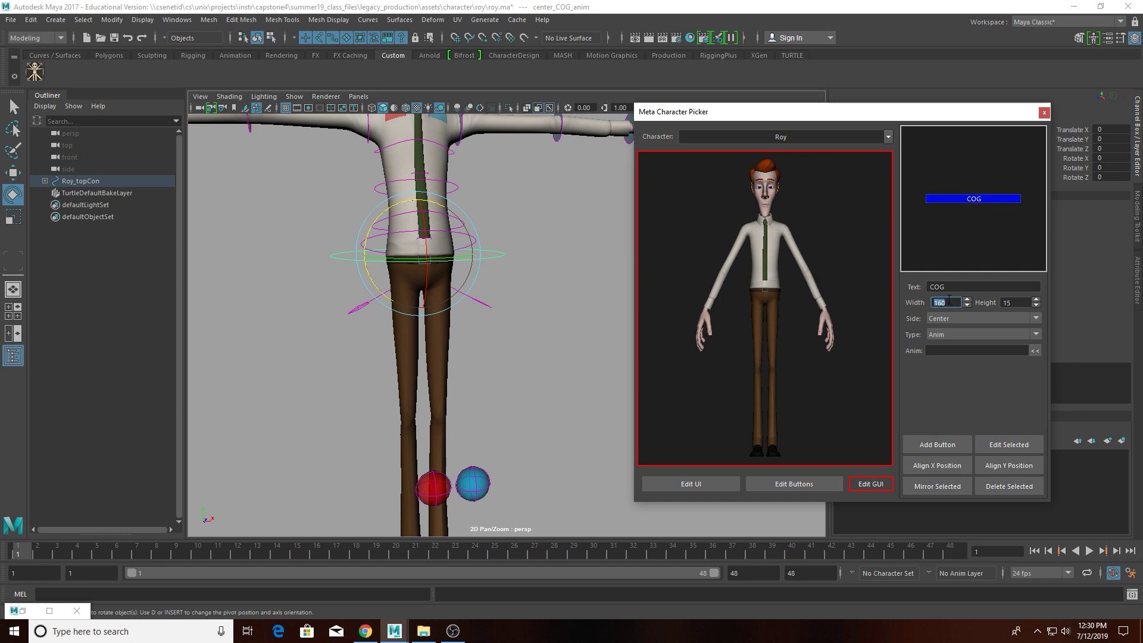
type("135")
key("Return")
left_click(1035, 351)
left_click(941, 443)
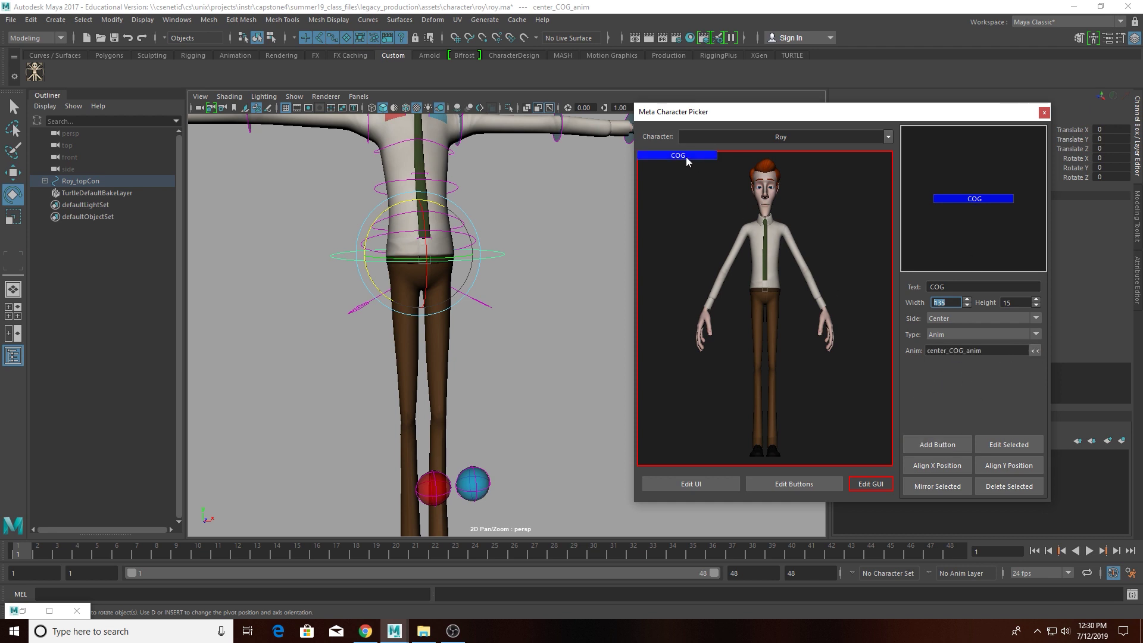
- Try the 135-wide COG button across the waist of the body picture and delete it
left_click_drag(674, 151, 701, 194)
left_click_drag(754, 266, 762, 285)
left_click(742, 263)
left_click(759, 284)
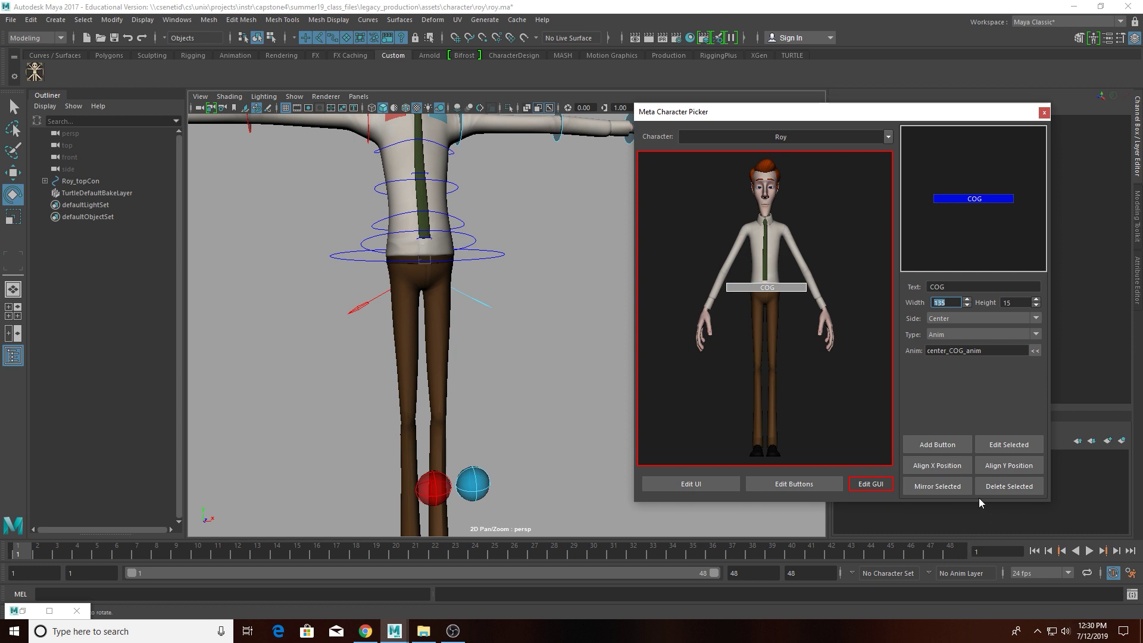
left_click(995, 489)
- Add a COG button with a width of 110 and place it across the waist of the body picture
scroll(952, 303, "down", 2)
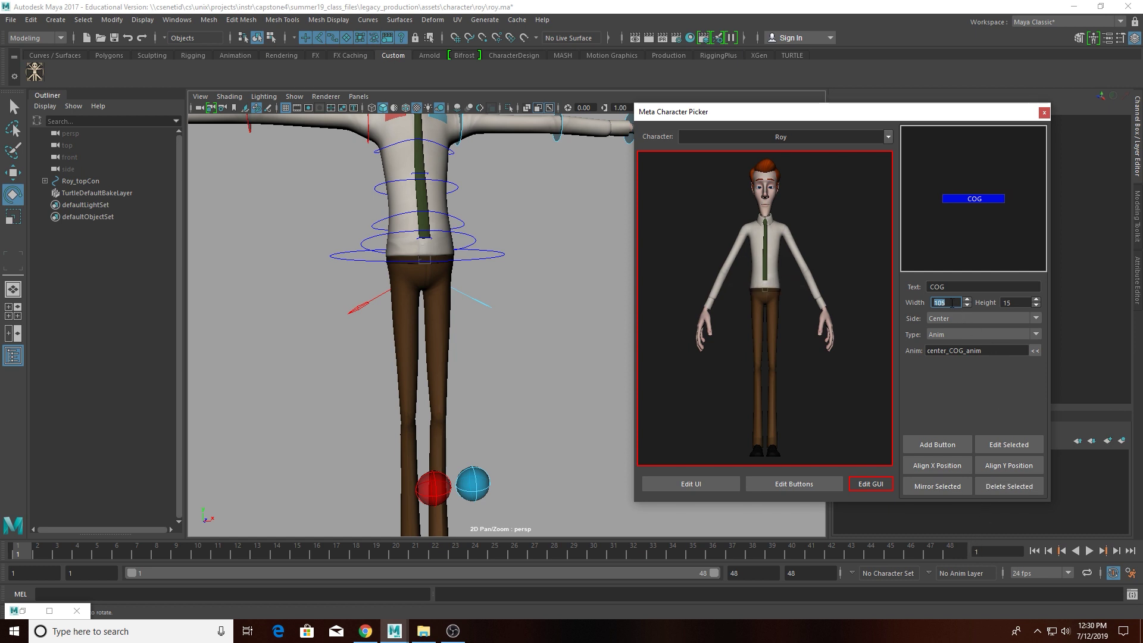
left_click(946, 445)
left_click_drag(769, 294, 773, 289)
- Add an FK button with a width of 75 for center_spine_1_anim and place it just above the COG button
left_click(455, 220)
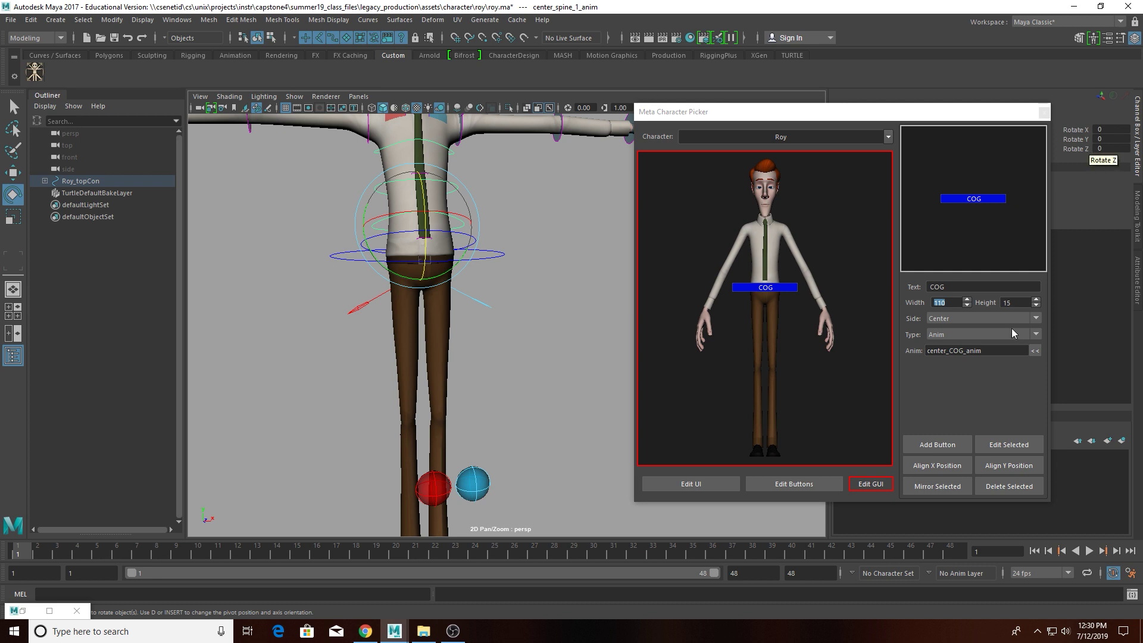
left_click(1035, 351)
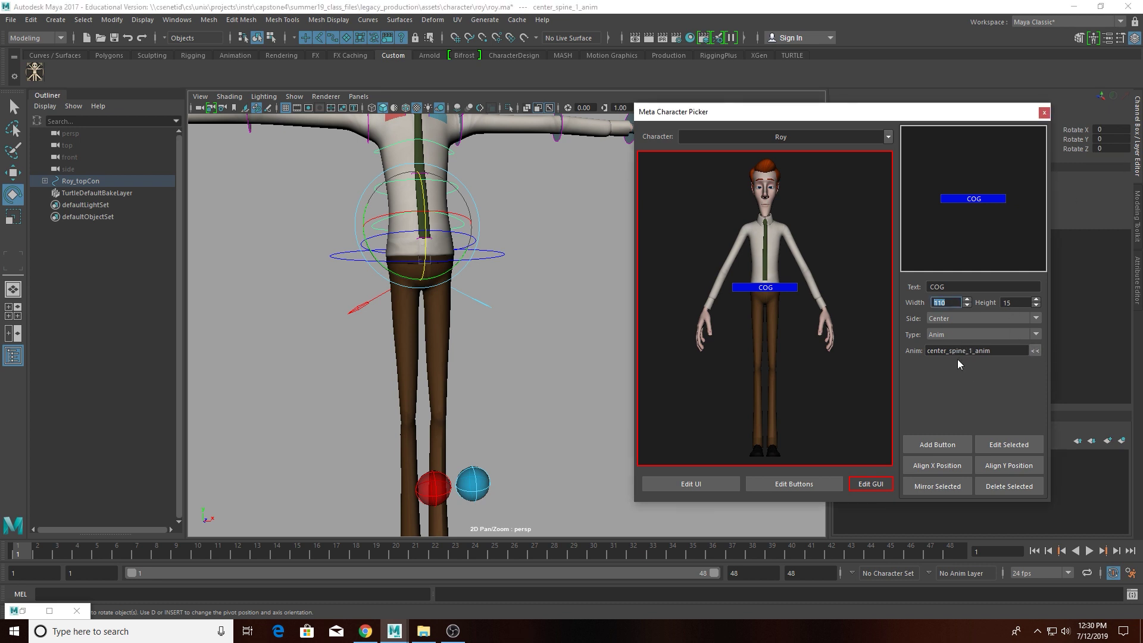
scroll(951, 301, "down", 20)
left_click_drag(990, 291, 652, 292)
type("FK")
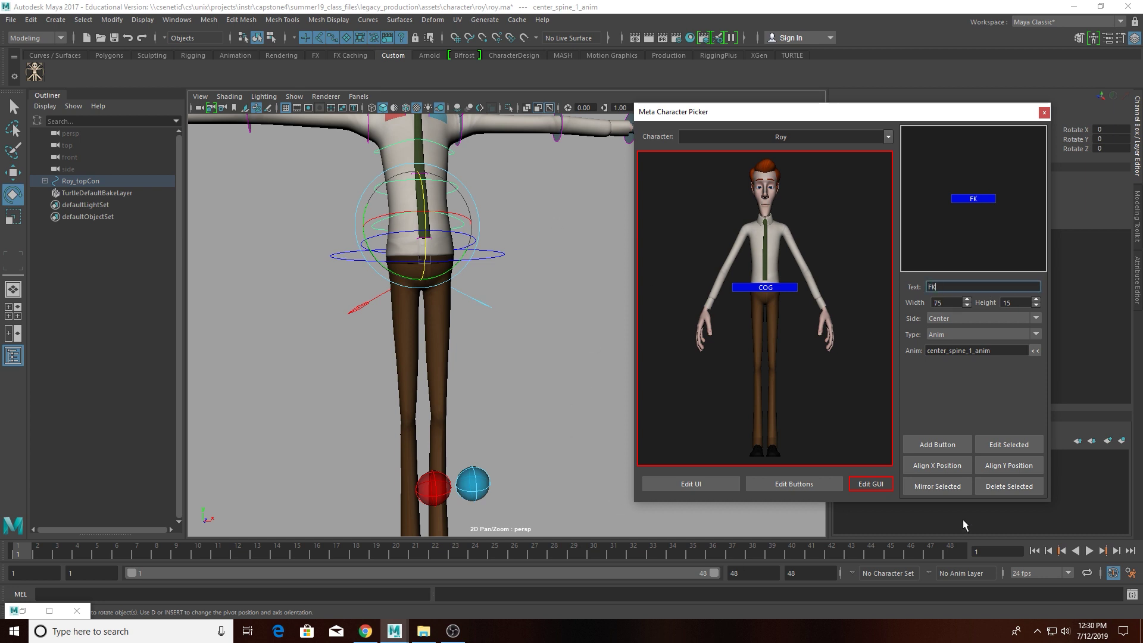
left_click(937, 444)
left_click_drag(664, 156, 765, 275)
left_click(529, 259)
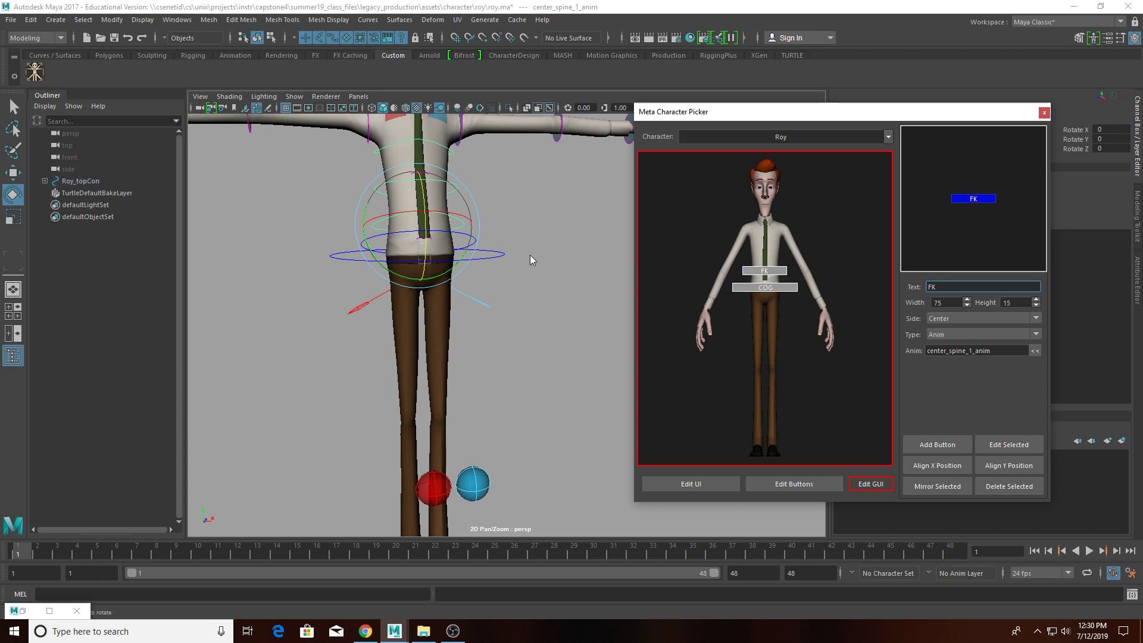
- Add an FK button with a width of 60 for center_spine_2_anim and place it above the first FK button
left_click(451, 184)
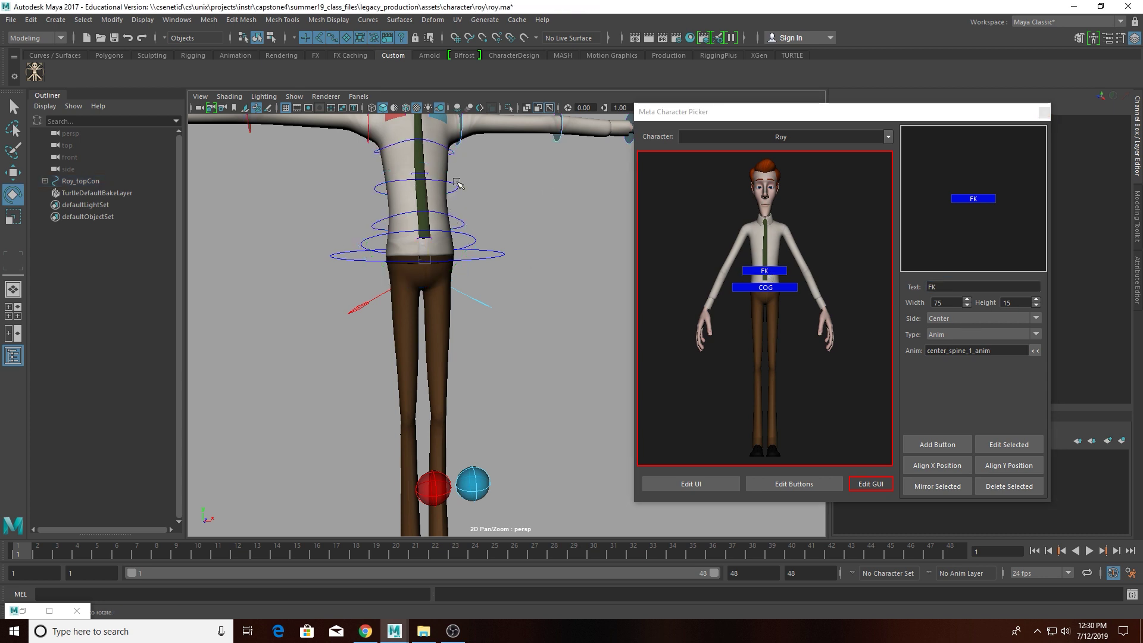
left_click(454, 185)
double_click(939, 304)
type("60")
left_click(1036, 351)
left_click(956, 441)
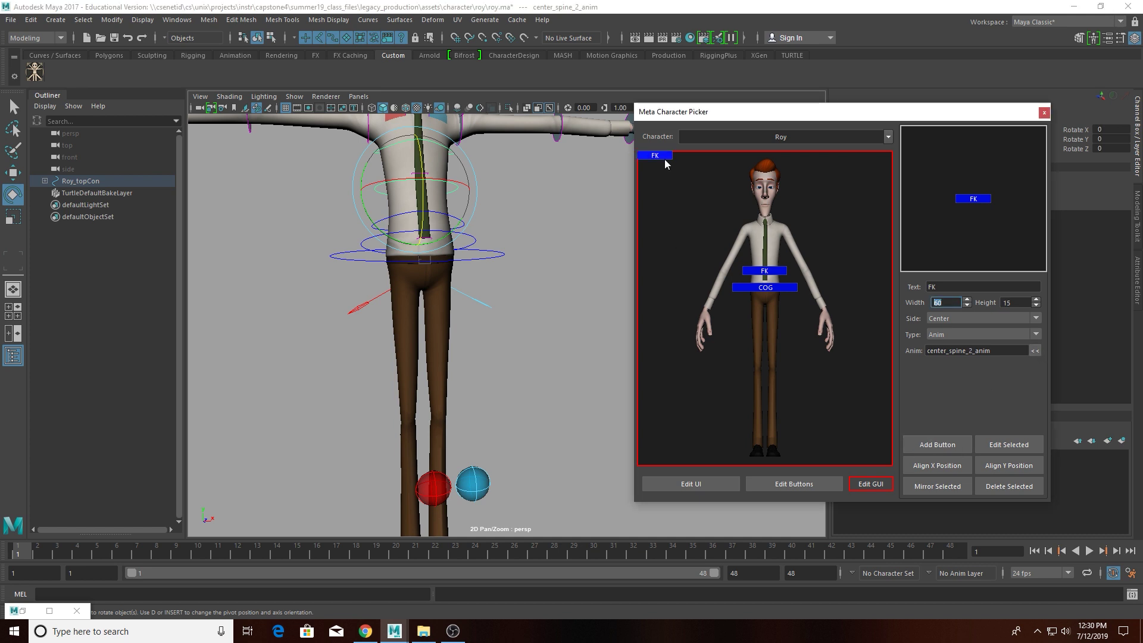
left_click_drag(664, 160, 772, 257)
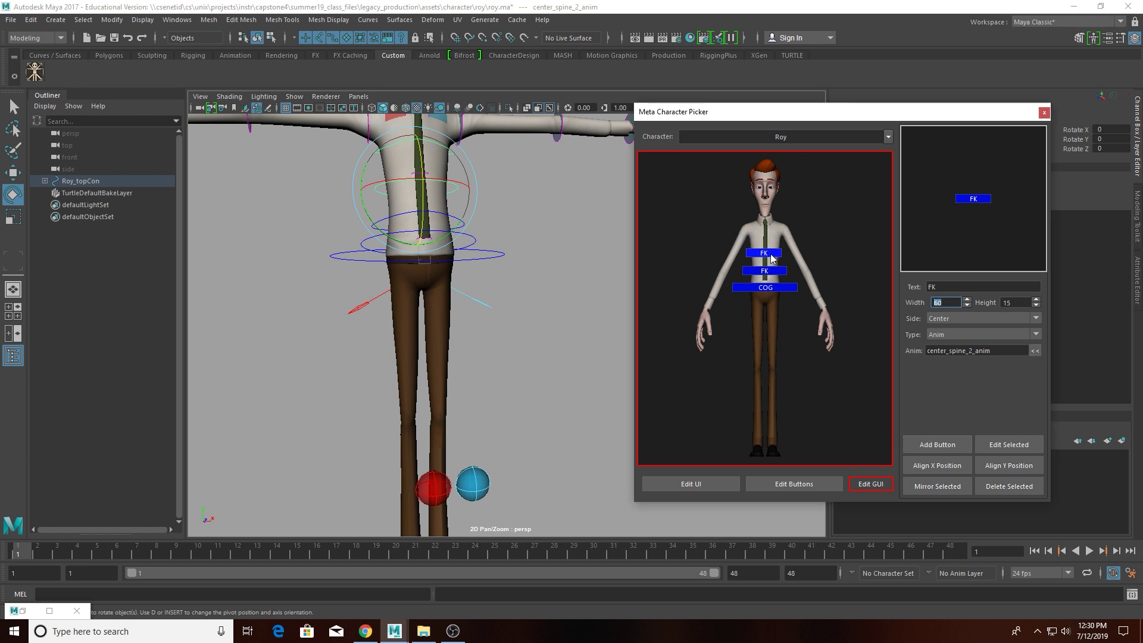
- Add a third FK button for center_spine_3_anim on the chest and space the spine buttons evenly
left_click(450, 155)
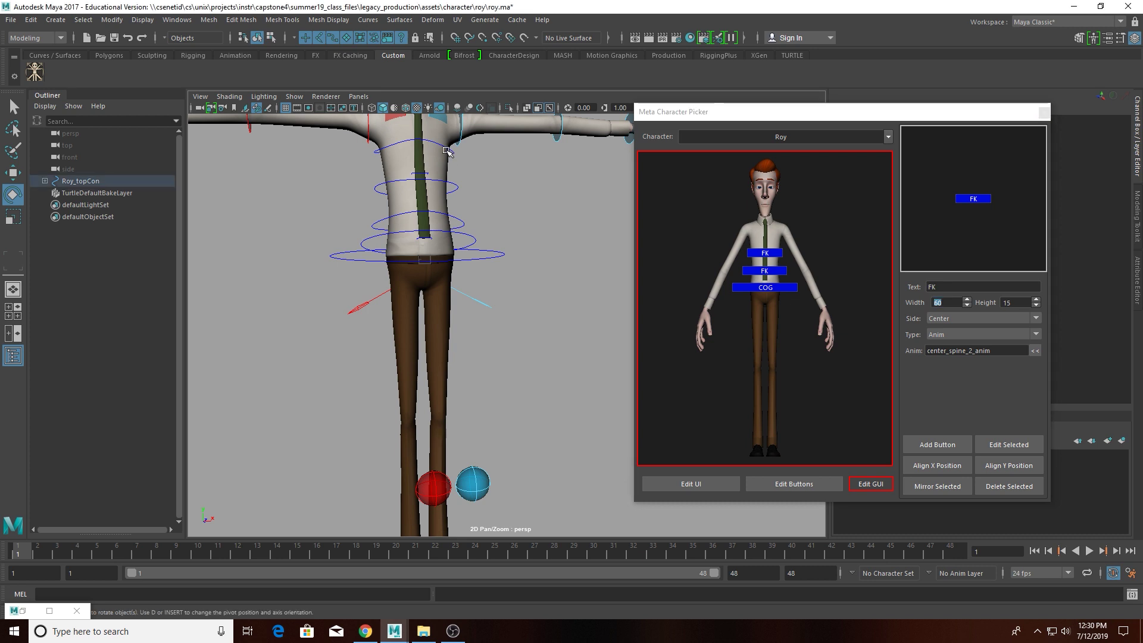
left_click(1036, 351)
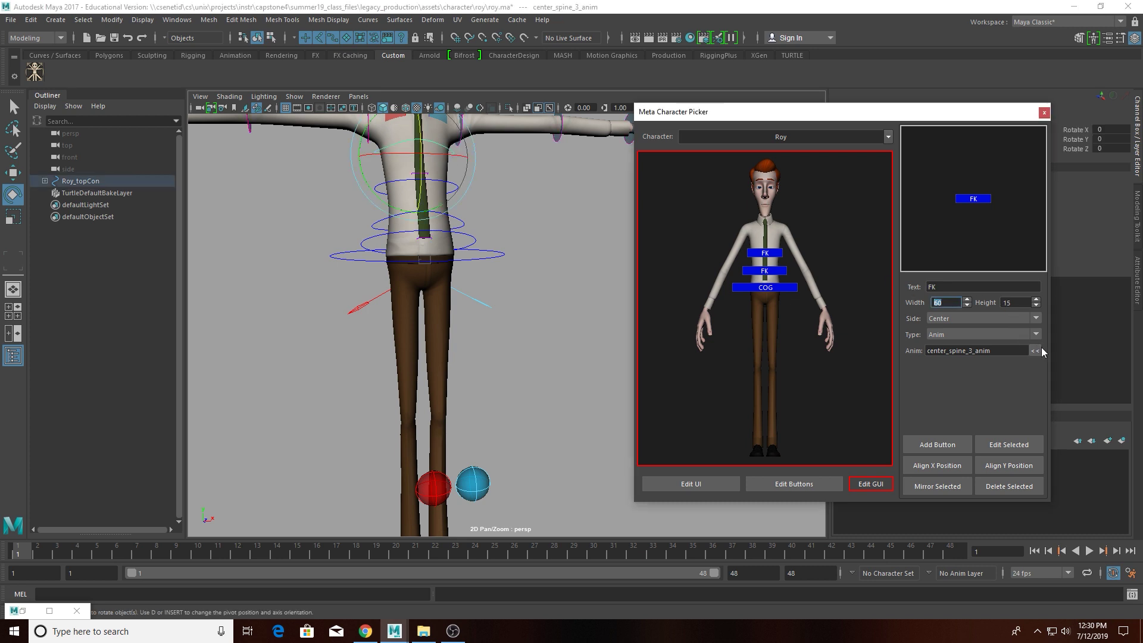
left_click(950, 443)
left_click_drag(667, 160, 770, 258)
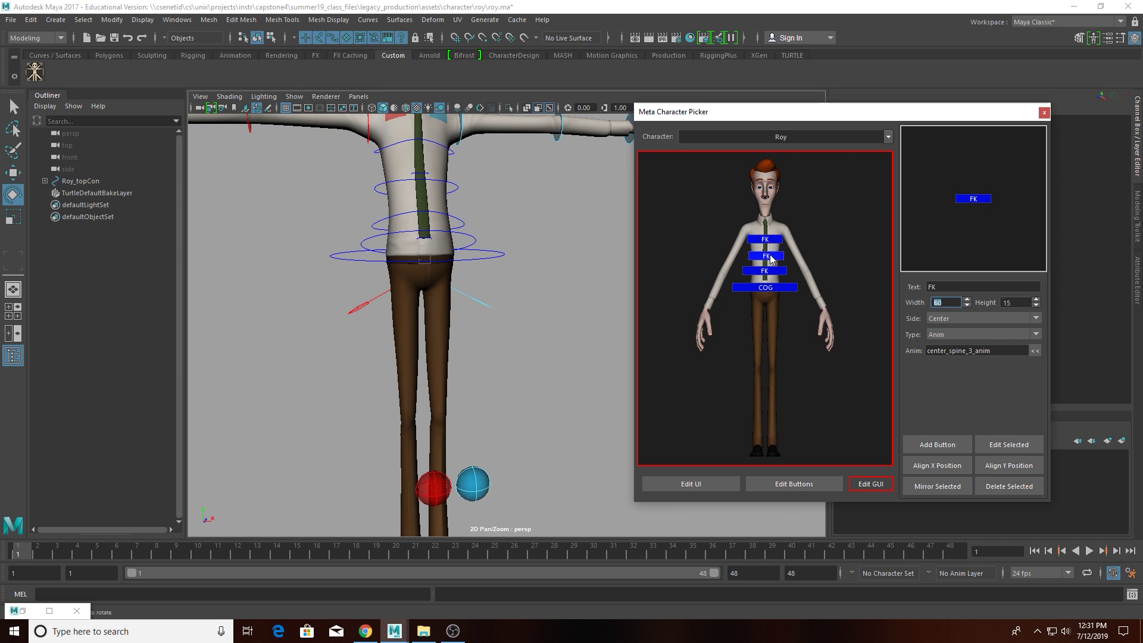
- Add an RFK button with a width of 35 for center_pelvis_anim and place it just below the COG button
left_click(464, 227)
left_click_drag(754, 111, 753, 218)
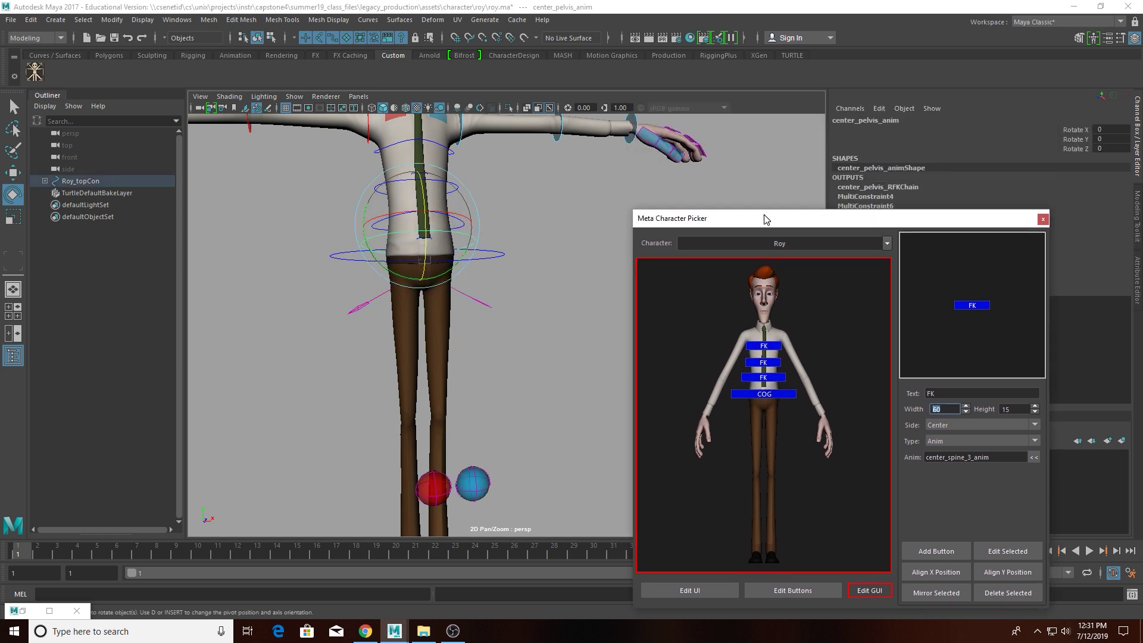
left_click(1033, 457)
left_click(953, 394)
type("R")
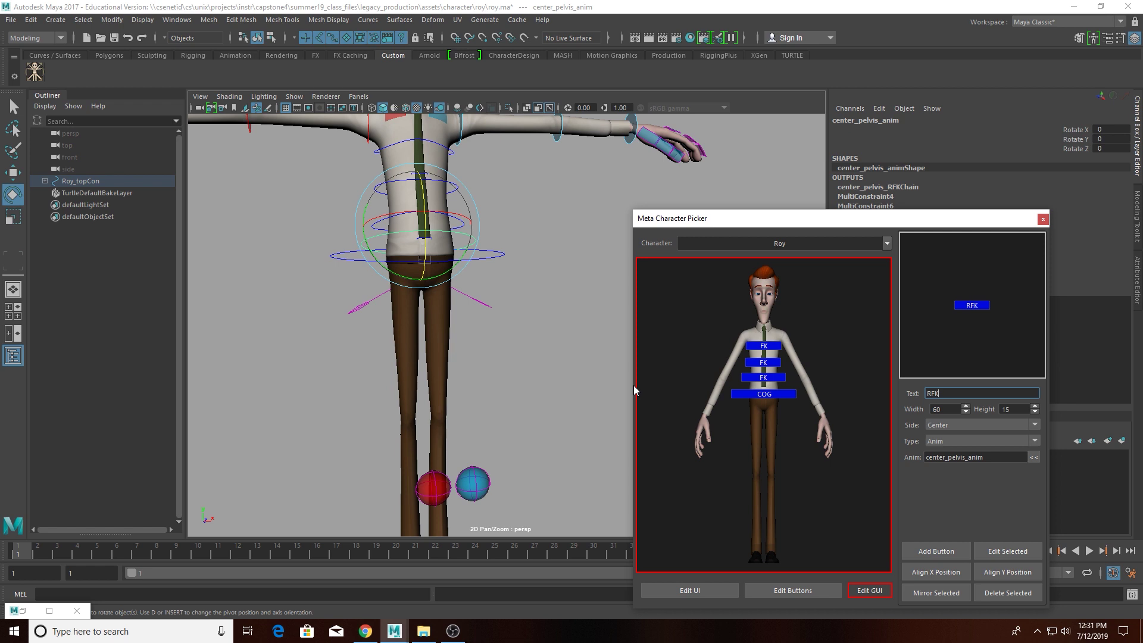
double_click(944, 409)
type("45")
key("Return")
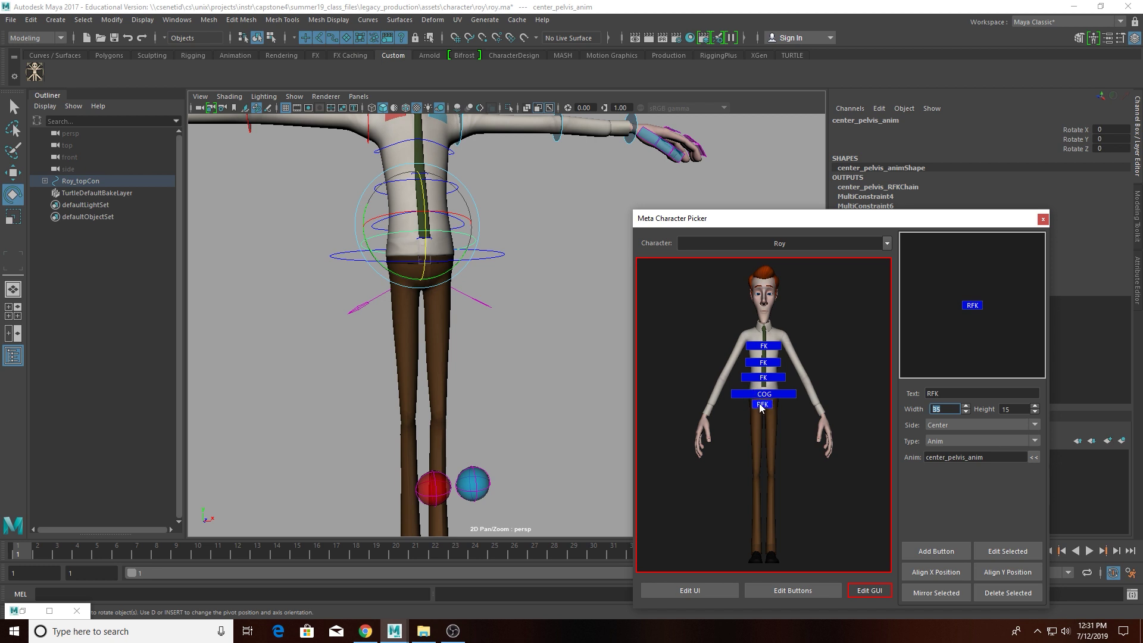
- Adjust the positions of the COG and RFK buttons so that they sit evenly below the spine buttons
left_click(762, 404)
left_click(762, 402)
left_click_drag(764, 397, 760, 404)
left_click(780, 415)
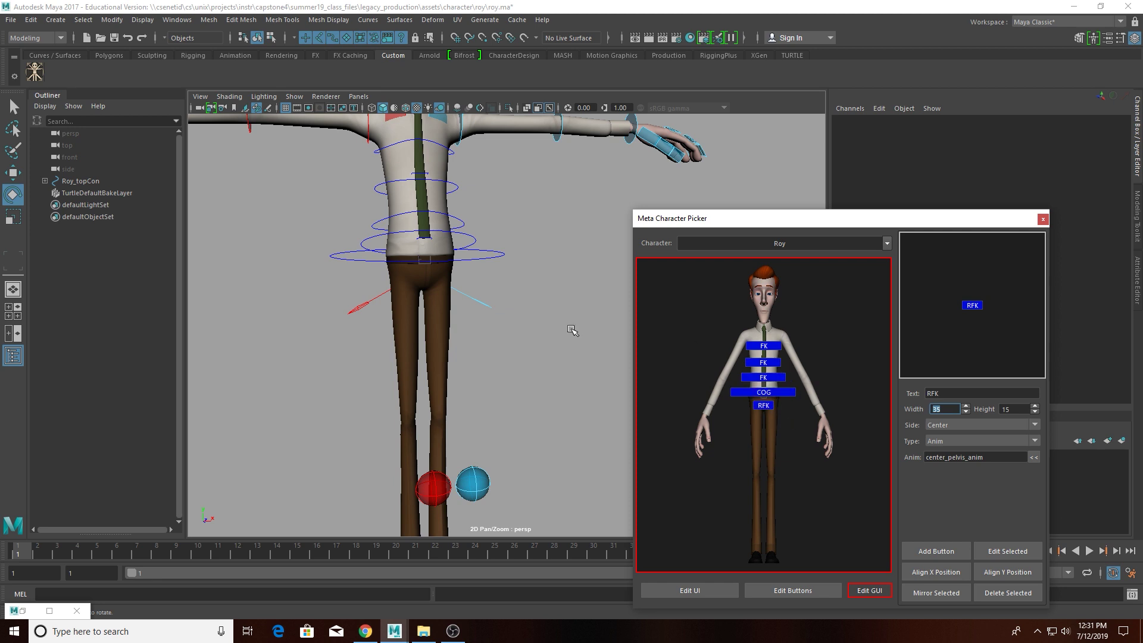
- Select the rig's left clavicle control and set the side of the new button to Left
middle_click_drag(472, 195, 471, 293, "alt")
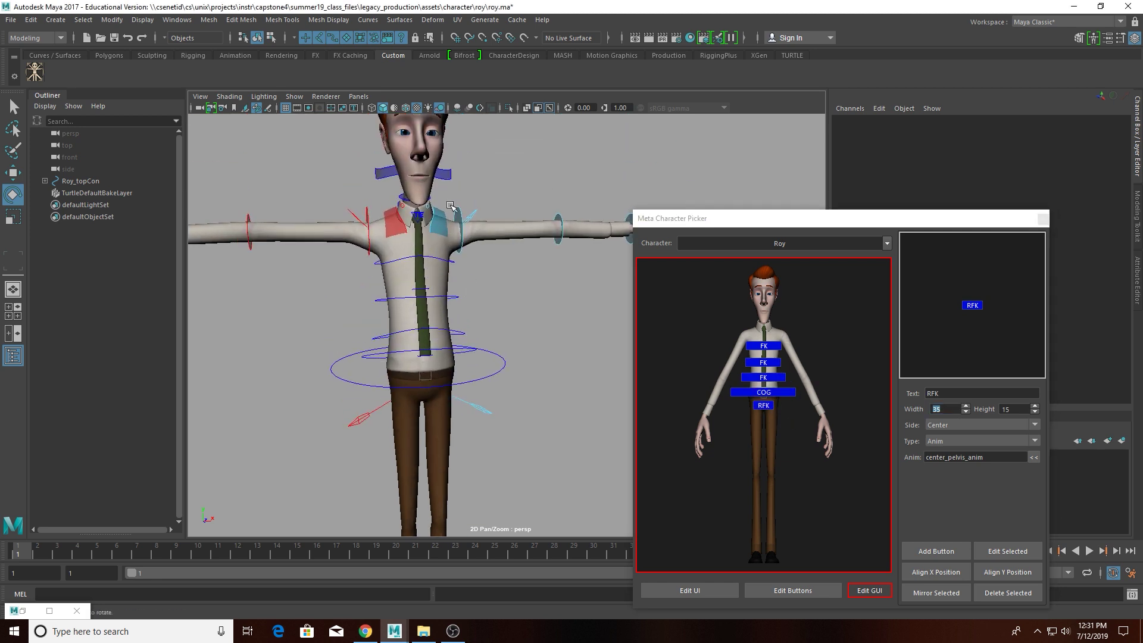
left_click(450, 174)
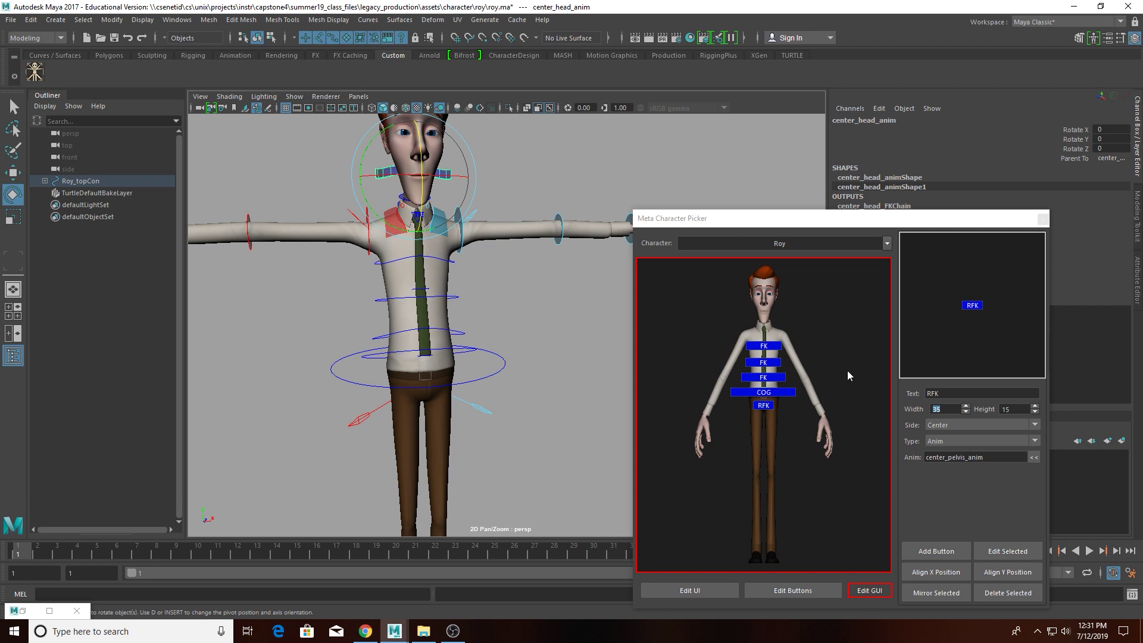
left_click(440, 234)
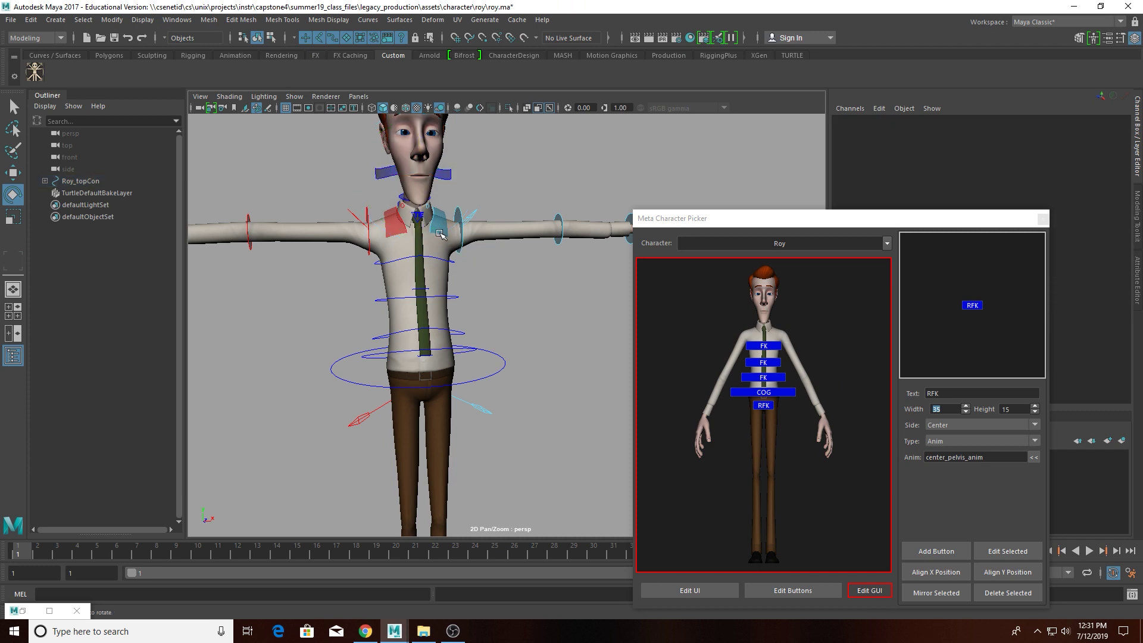
middle_click_drag(573, 470, 576, 397)
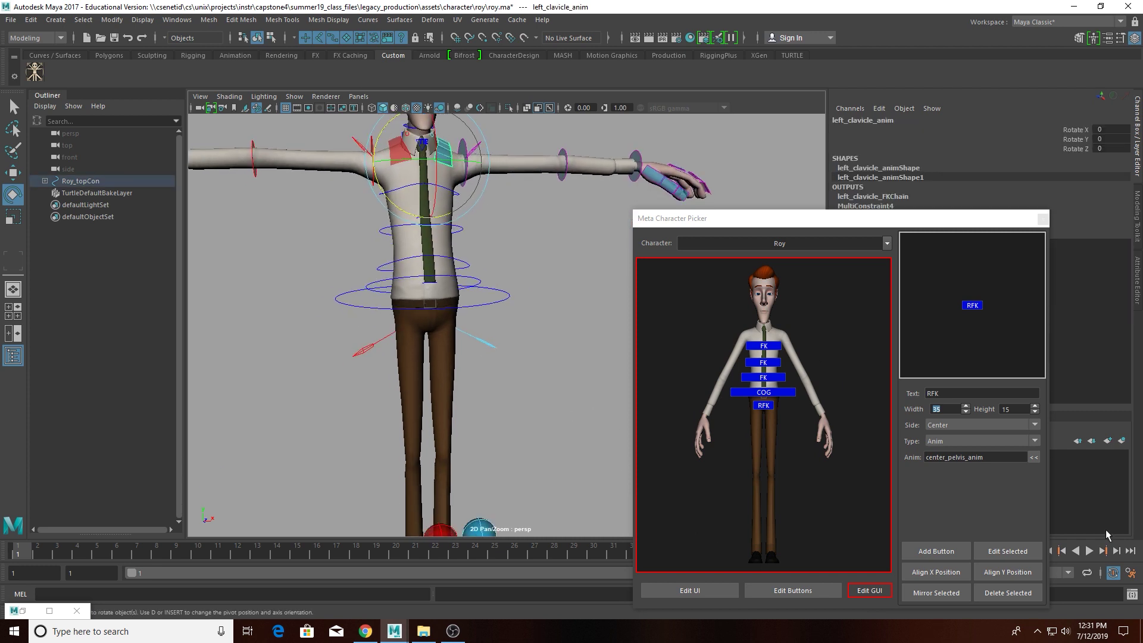
left_click(1009, 423)
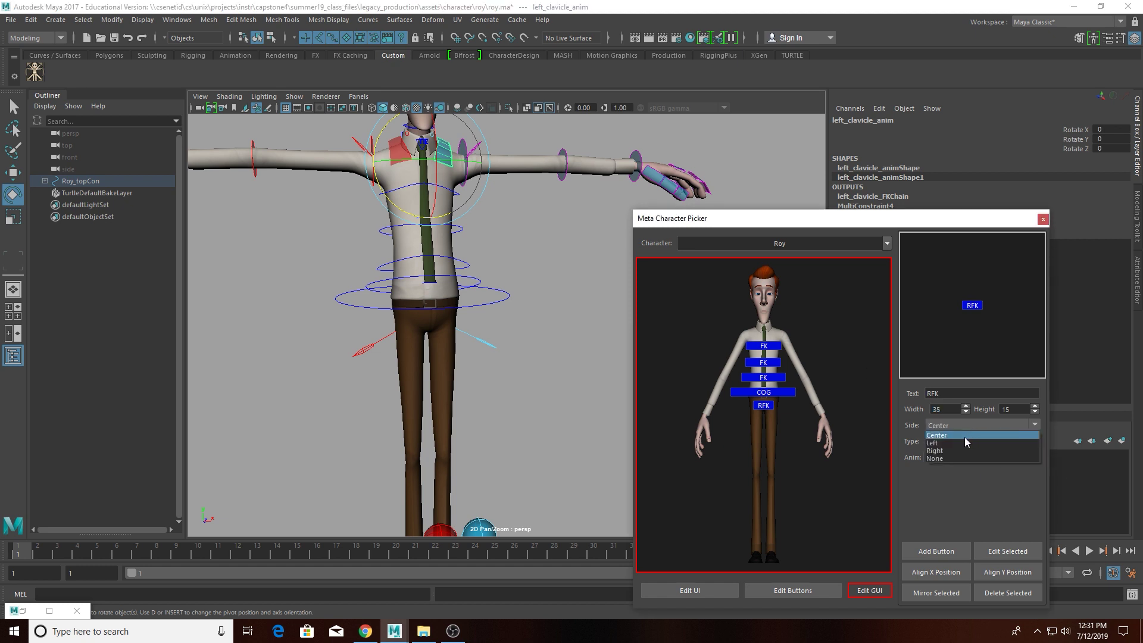
left_click(936, 450)
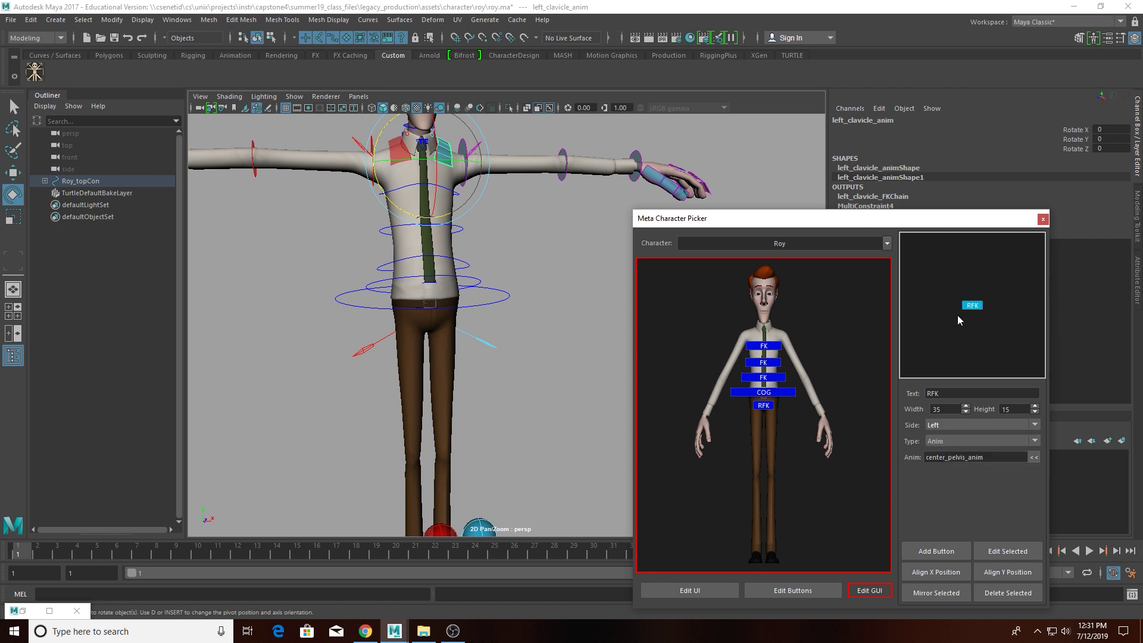
- Link the new button to left_clavicle_anim and set its text to FK
scroll(948, 420, "down", 1)
scroll(948, 419, "up", 2)
left_click(506, 235)
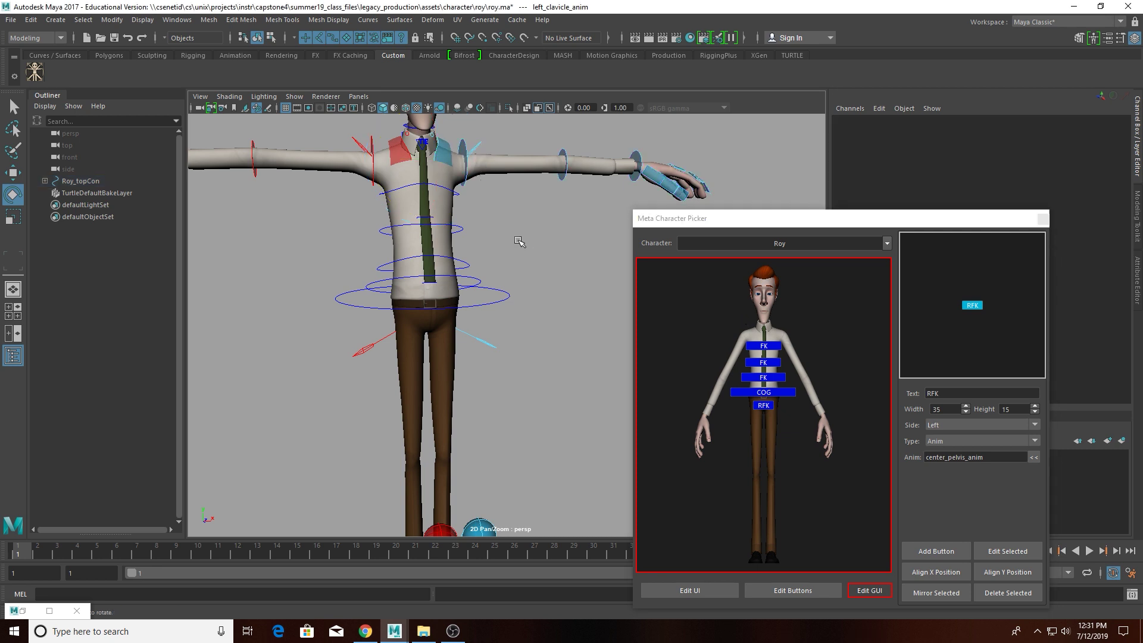
left_click(449, 146)
left_click(1035, 459)
left_click(1034, 457)
left_click_drag(1001, 395, 698, 368)
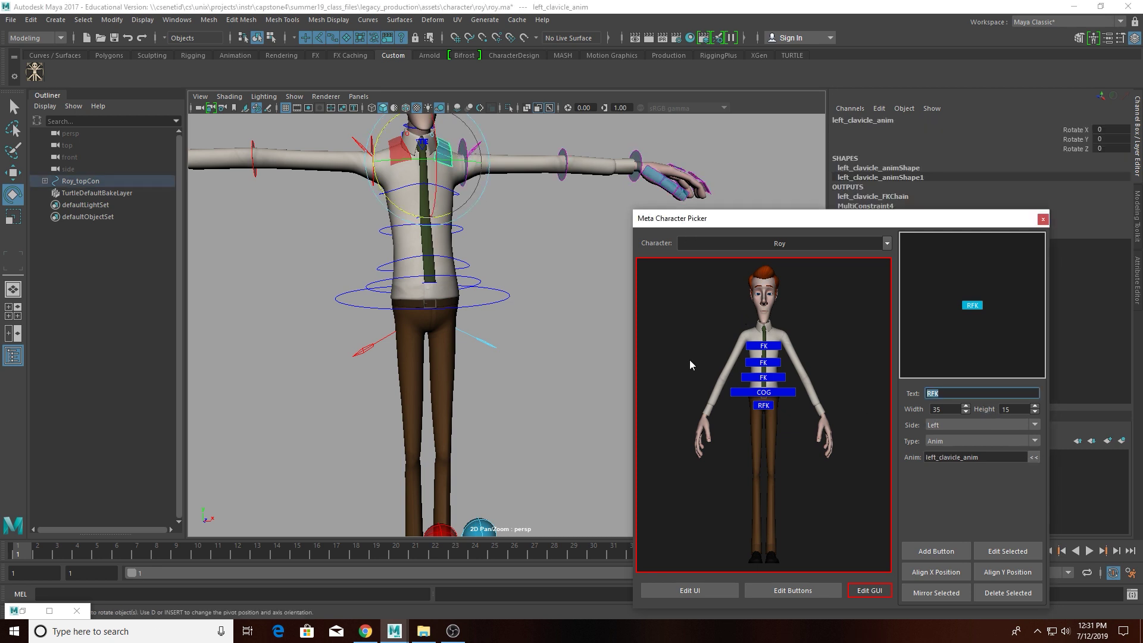
type("FK")
- Set the clavicle button's width to 20 and height to 25, add it, and place it beside the collar on the character's left
left_click(965, 412)
scroll(1025, 410, "up", 5)
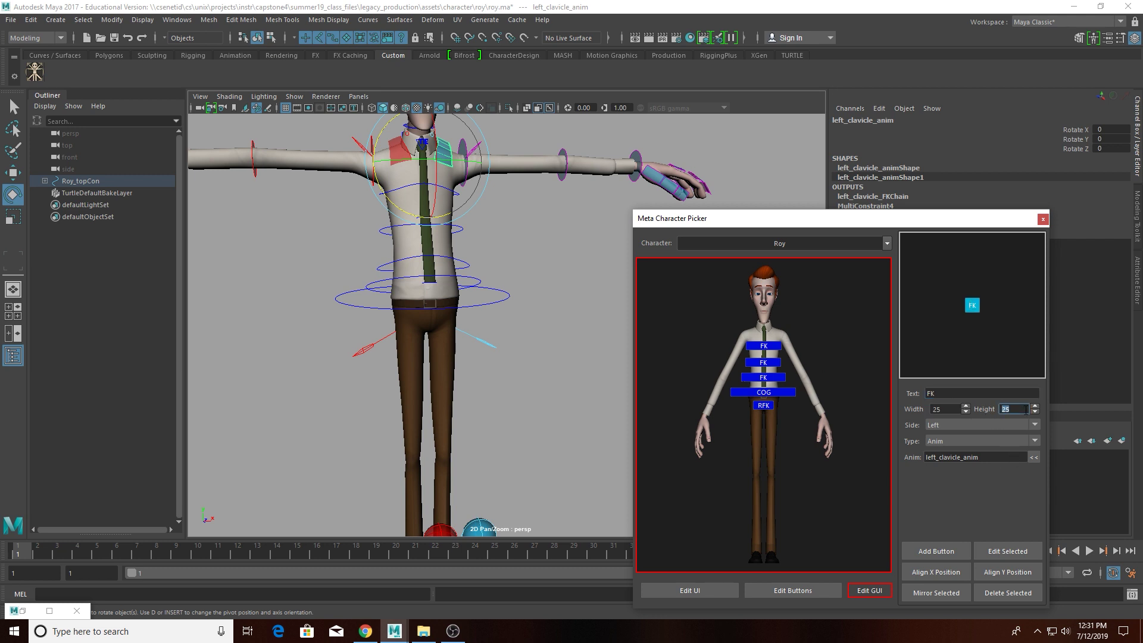
scroll(1010, 409, "up", 1)
scroll(941, 407, "down", 1)
scroll(1017, 408, "up", 1)
left_click(936, 551)
left_click_drag(641, 265, 779, 339)
left_click(777, 337)
- Add an FK button with a width of 25 for left_arm_1_FK_anim and place it on the character's left upper arm
left_click(460, 177)
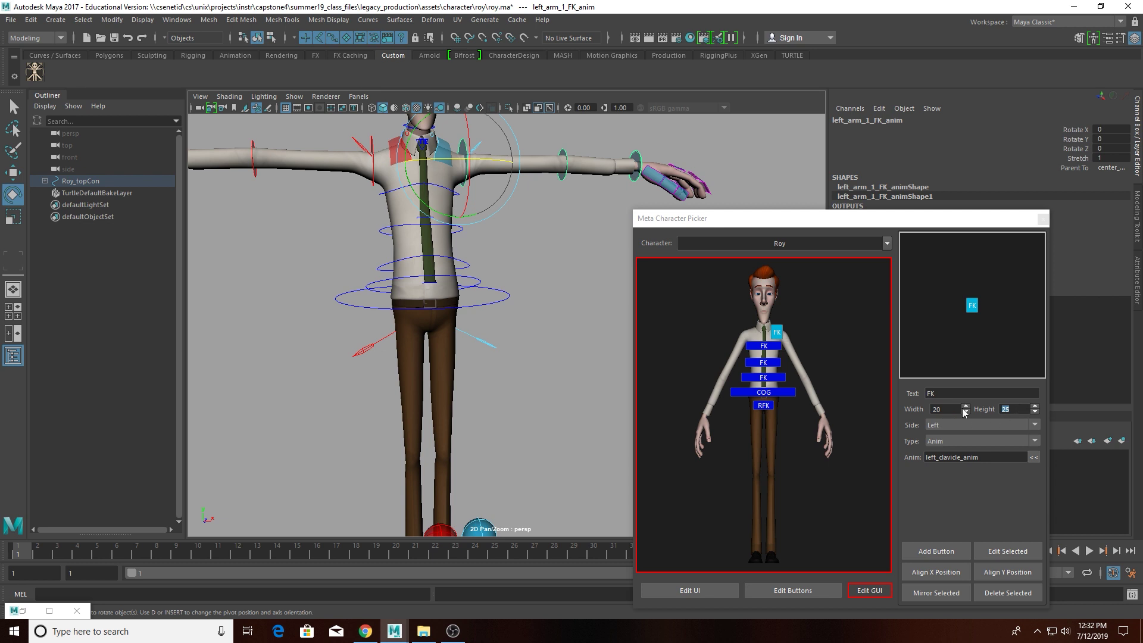
scroll(964, 411, "up", 5)
left_click(1034, 457)
left_click(953, 551)
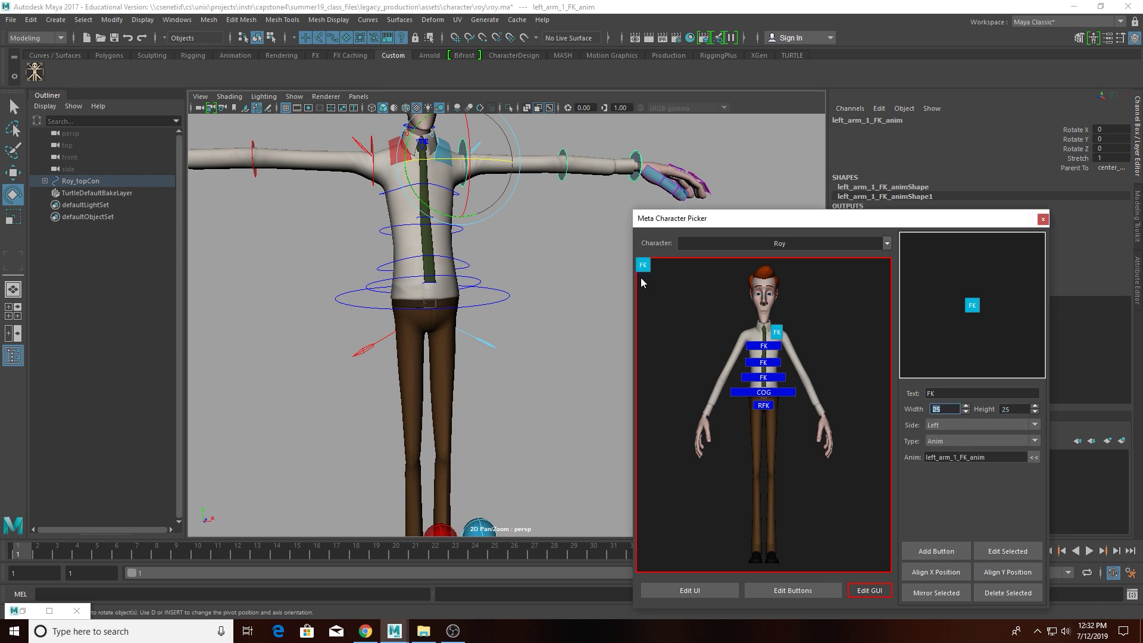
left_click_drag(644, 265, 793, 357)
- Add an FK button for left_arm_2_FK_anim and place it at the character's left elbow
left_click(564, 244)
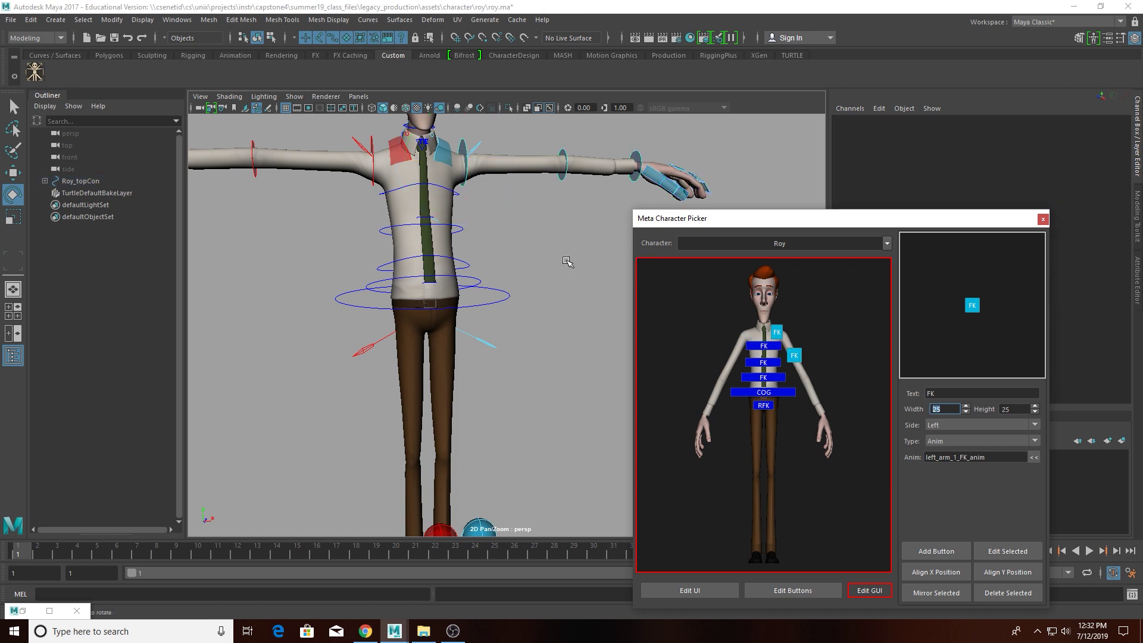
left_click(560, 174)
left_click(1033, 457)
left_click(927, 548)
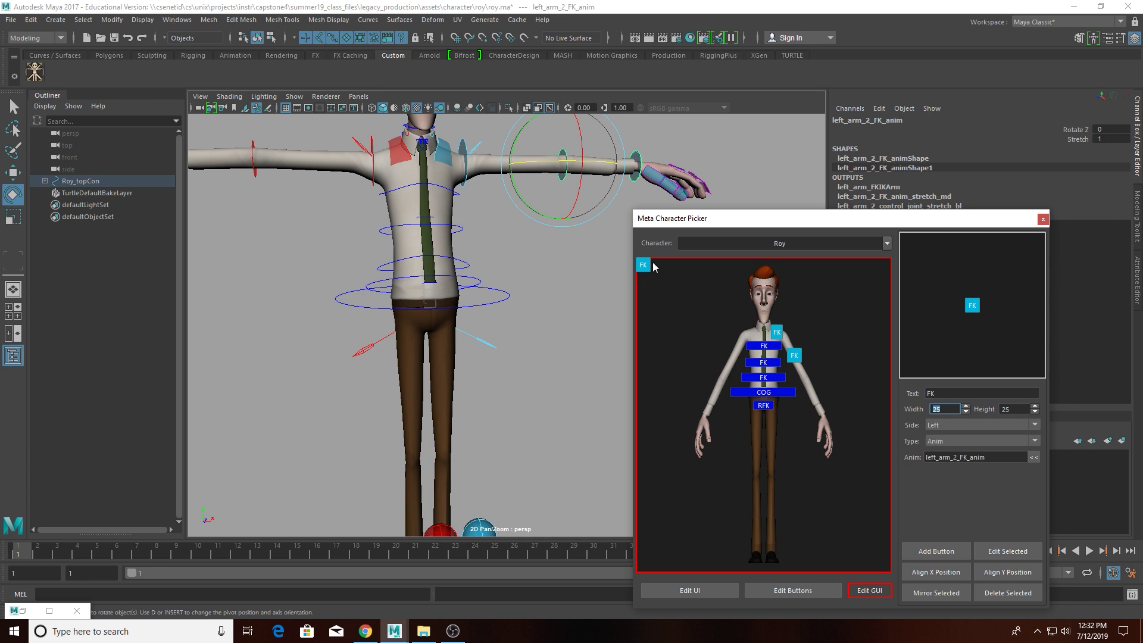
left_click_drag(645, 266, 804, 381)
left_click(832, 391)
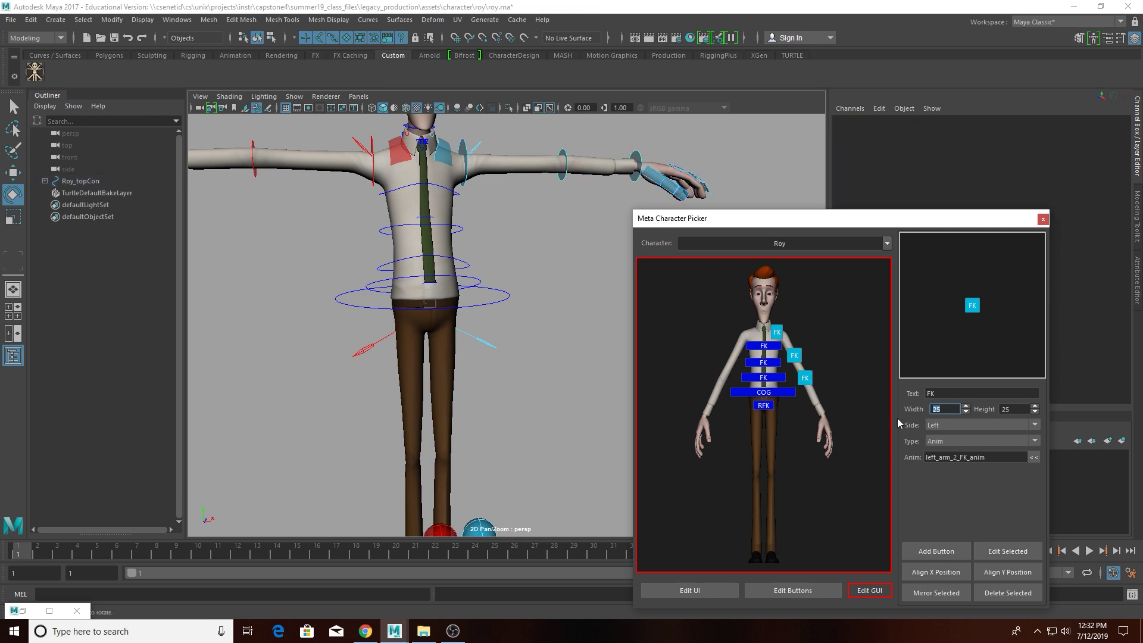
- Add an FK button for left_arm_3_FK_anim at the left wrist and adjust the elbow button's spacing
left_click(644, 160)
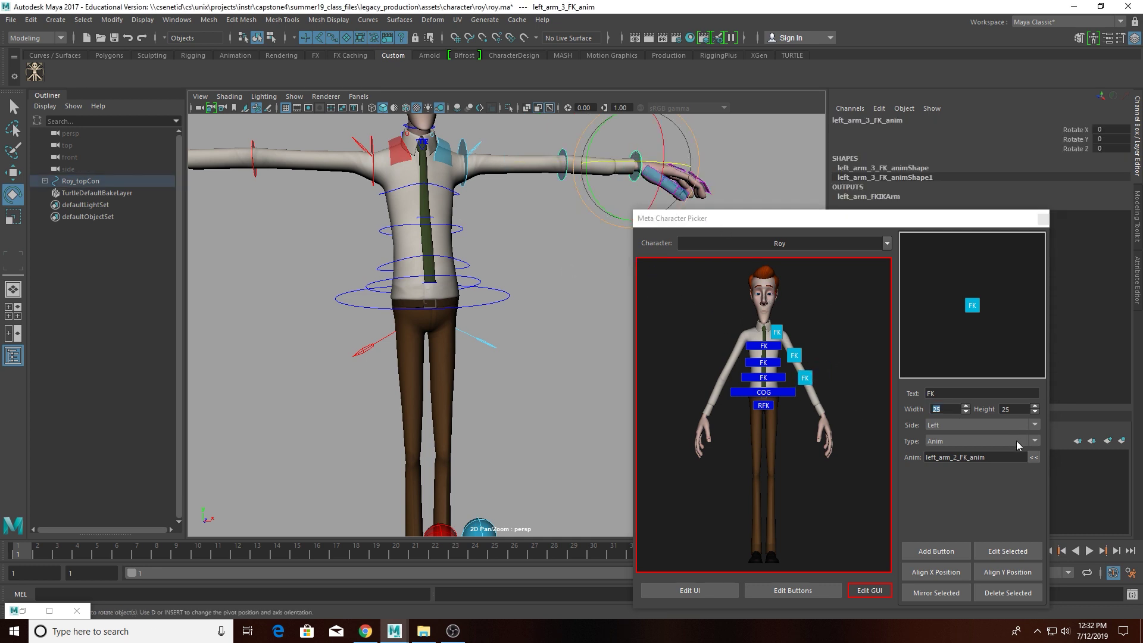
left_click(1034, 457)
left_click(937, 543)
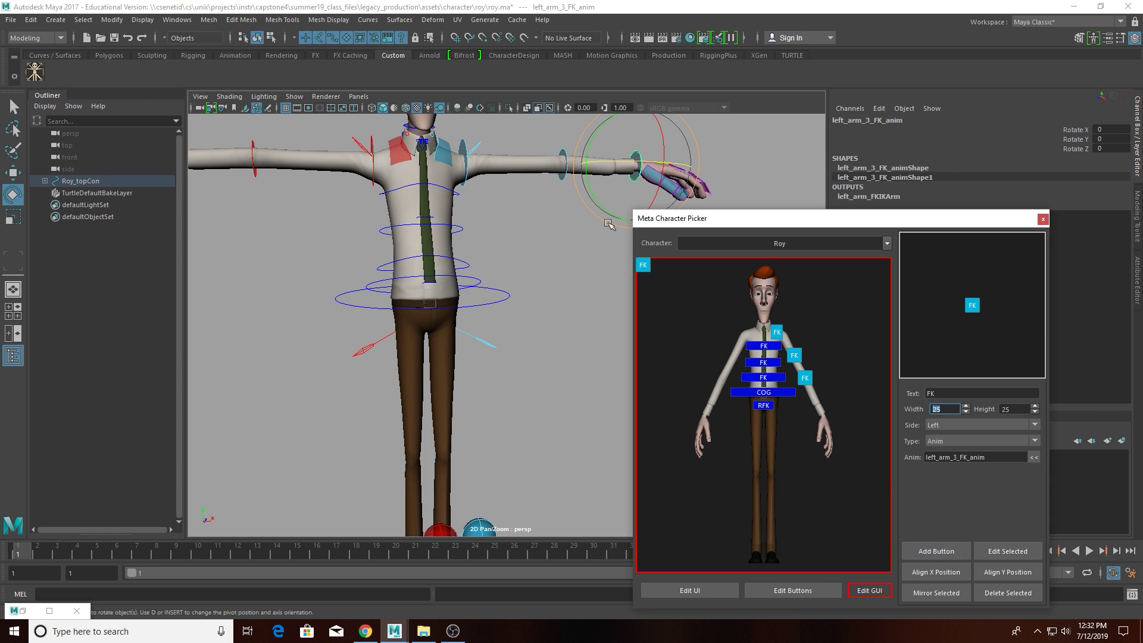
left_click_drag(643, 268, 809, 378)
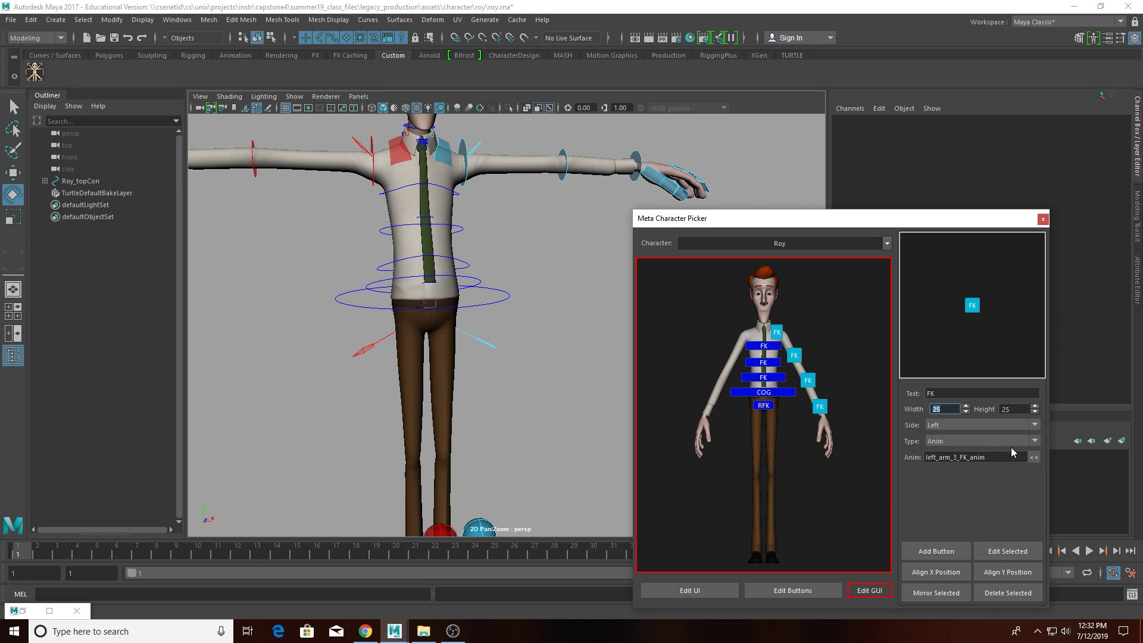
- Switch the left arm to IK by setting the FKIK Switch of left_arm_FKIK_switch to 1
middle_click_drag(596, 184, 554, 258, "alt")
left_click(441, 215)
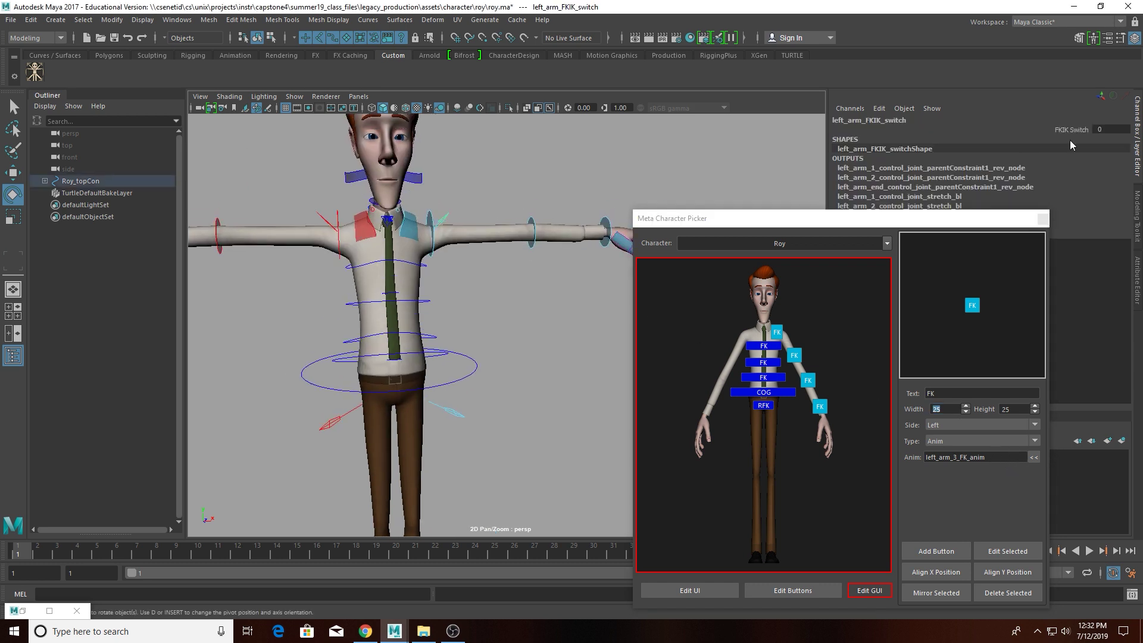
left_click(1079, 129)
middle_click_drag(666, 181, 714, 181)
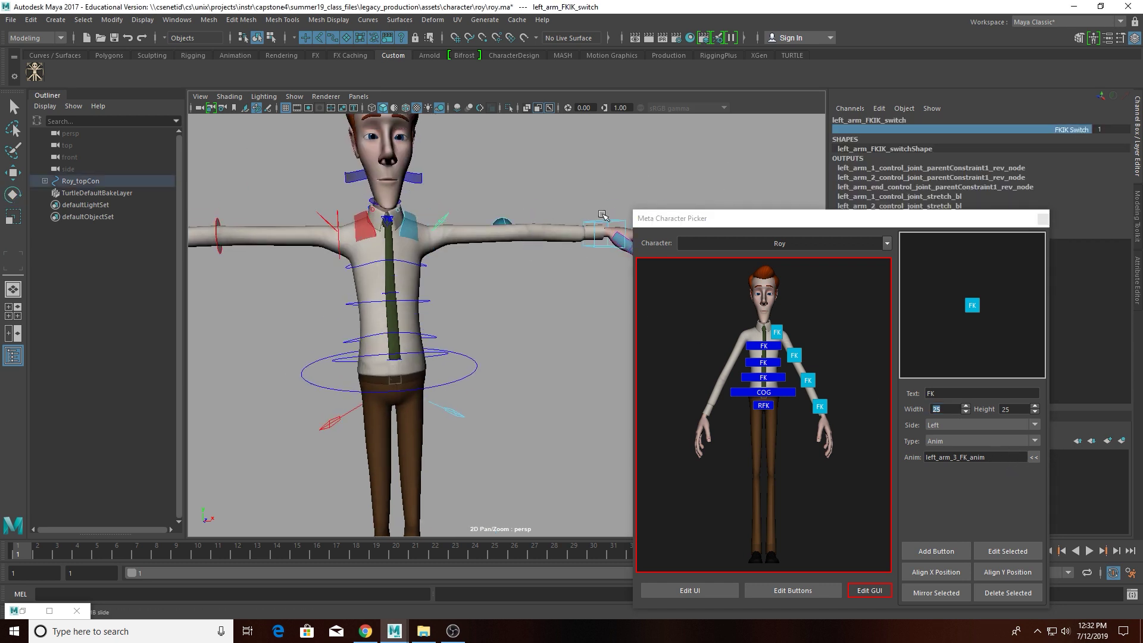
- Add an IK button with a width and height of 30 for left_arm_IK_anim and place it out beside the left hand
left_click(603, 215)
left_click(945, 410)
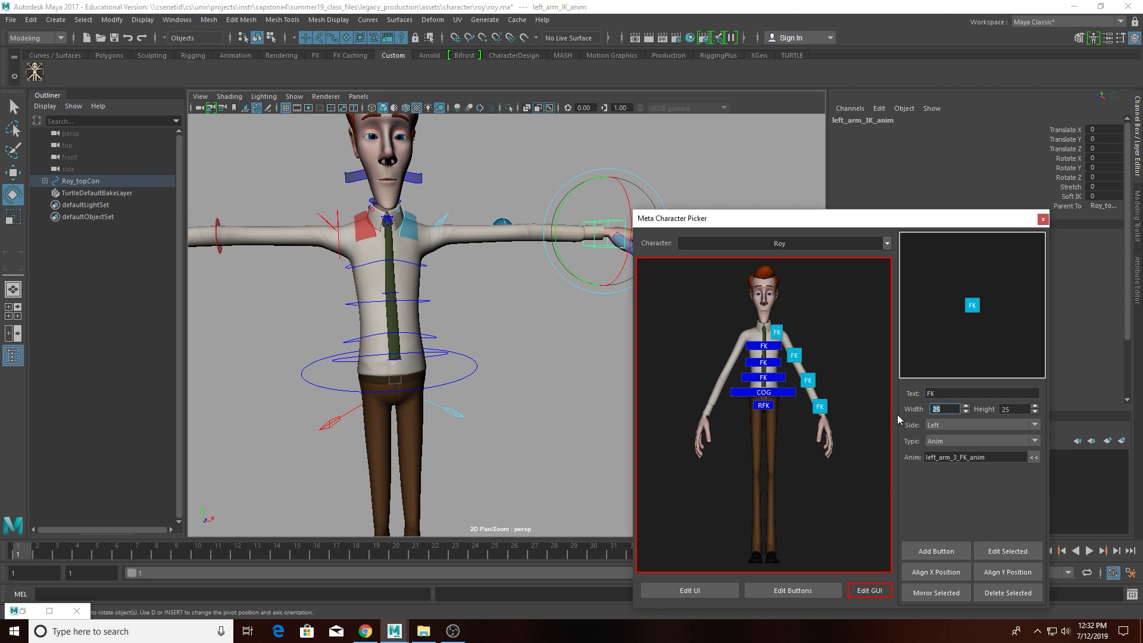
type("30")
key("Tab")
type("30")
double_click(980, 395)
type("IK")
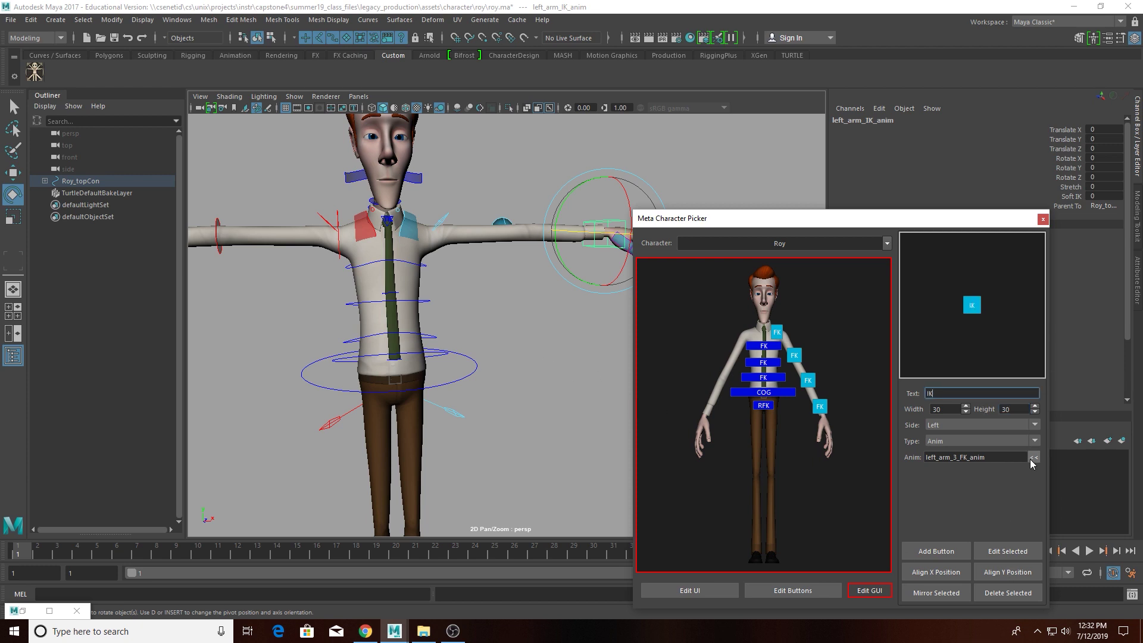
left_click(1033, 457)
left_click(934, 551)
left_click_drag(653, 267, 843, 341)
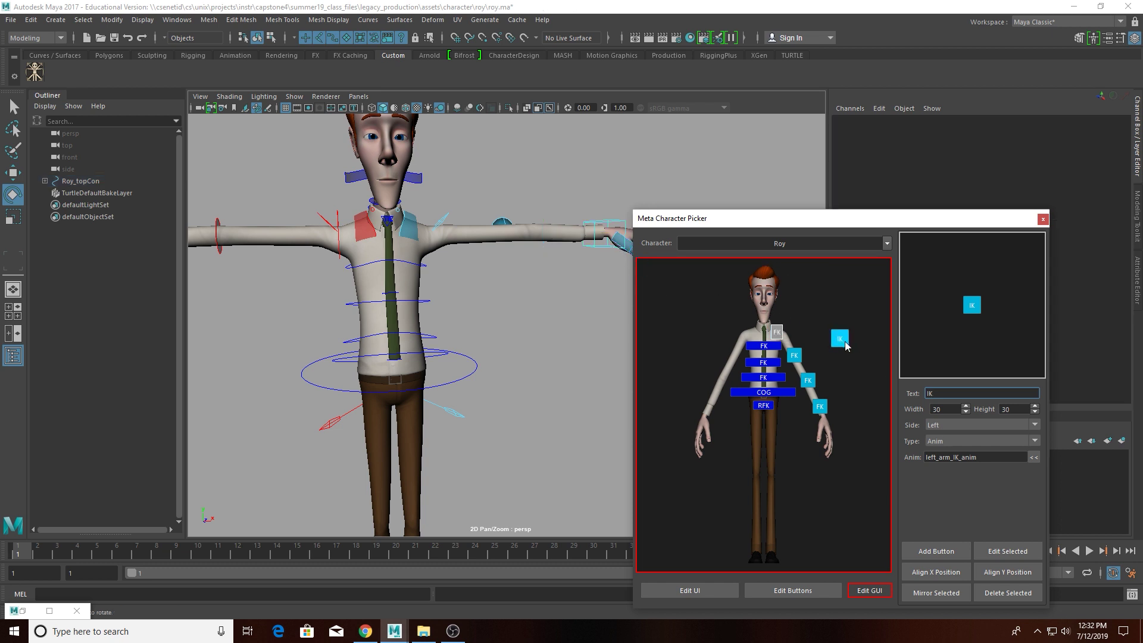
left_click_drag(848, 351, 878, 422)
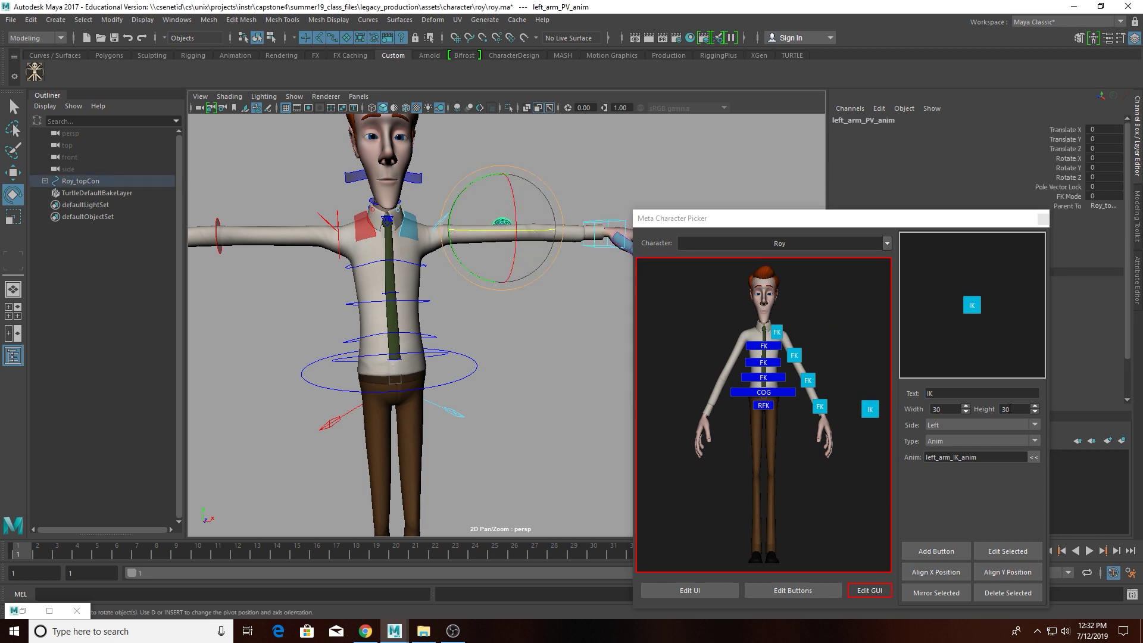
- Add a PV button for left_arm_PV_anim and place it outside the character's left elbow
left_click_drag(943, 394, 738, 378)
type("PV")
left_click(1034, 457)
left_click(946, 550)
left_click_drag(644, 266, 870, 432)
left_click(855, 415)
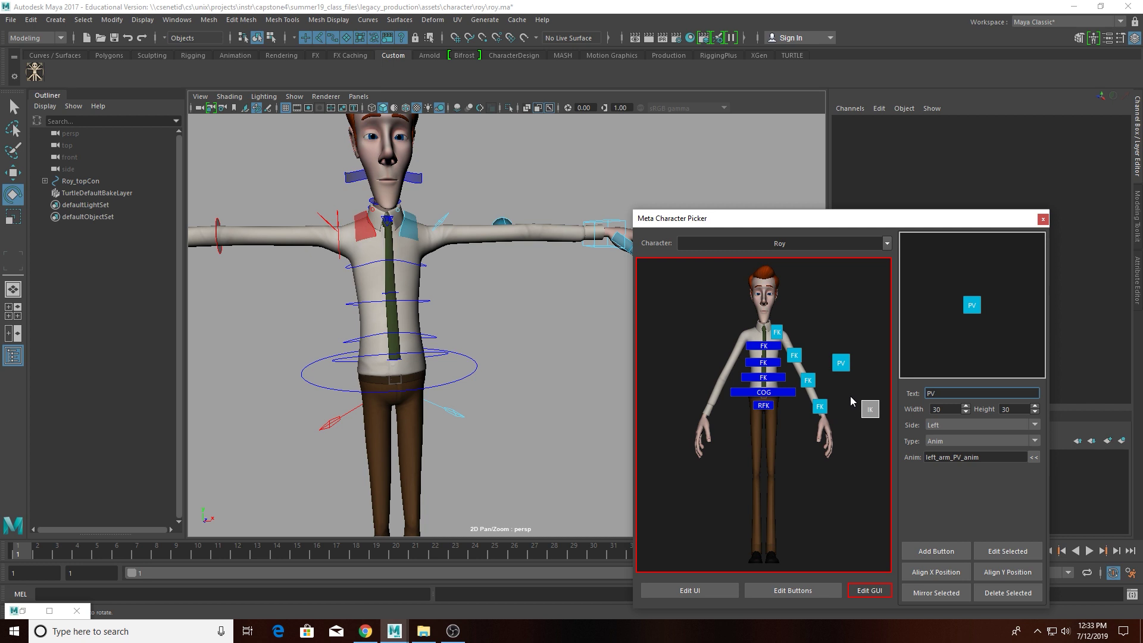
- Align the IK button with the left wrist FK button in both X and Y so that they overlap
left_click_drag(848, 395, 822, 423)
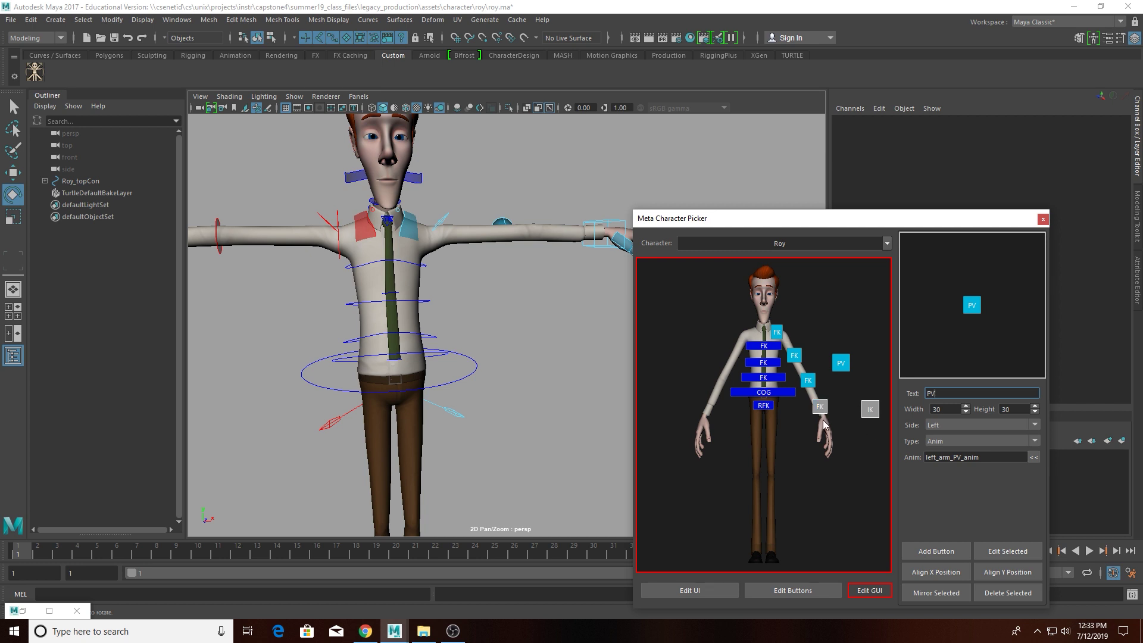
left_click(944, 571)
left_click(995, 571)
left_click(873, 470)
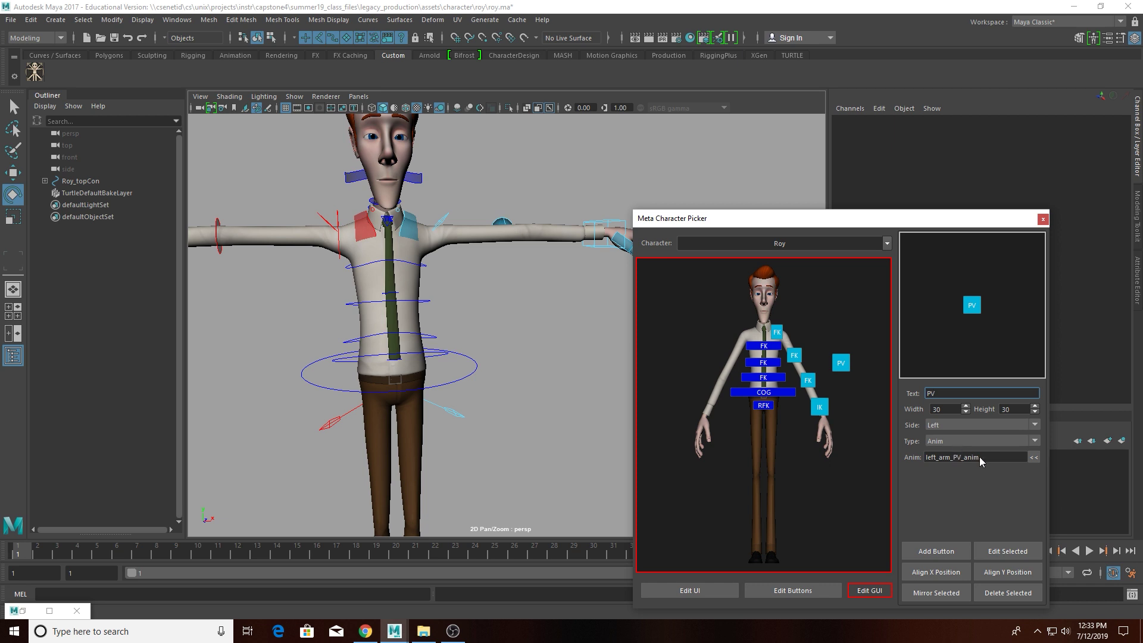
- Add an FKIK button 60 wide and 20 high for left_arm_FKIK_switch and place it above the PV button
left_click(443, 218)
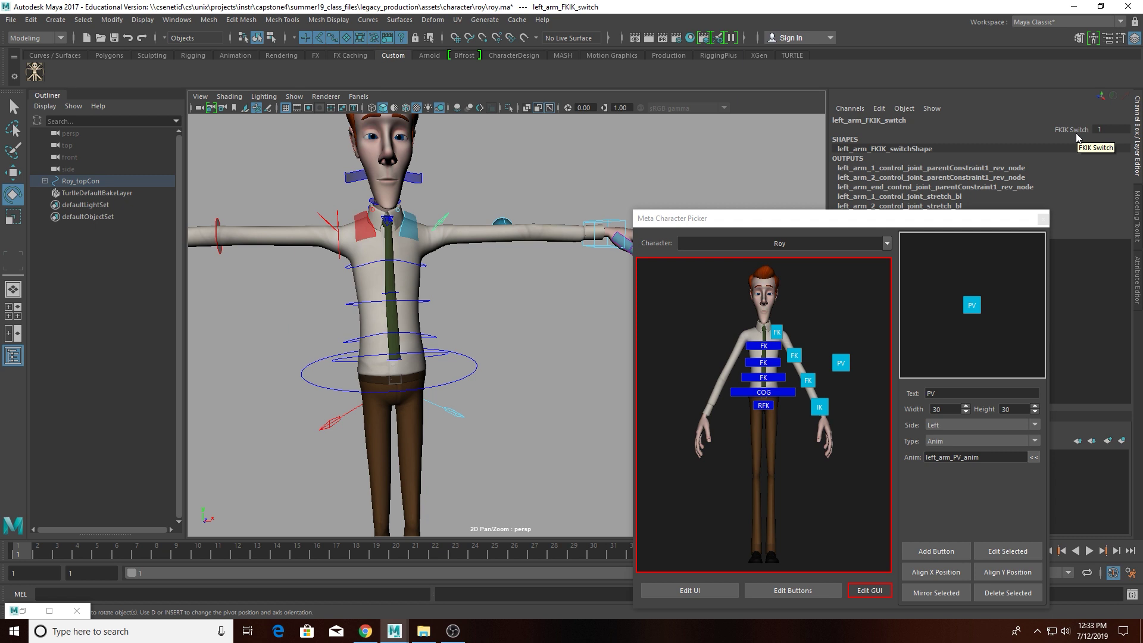
left_click(1034, 457)
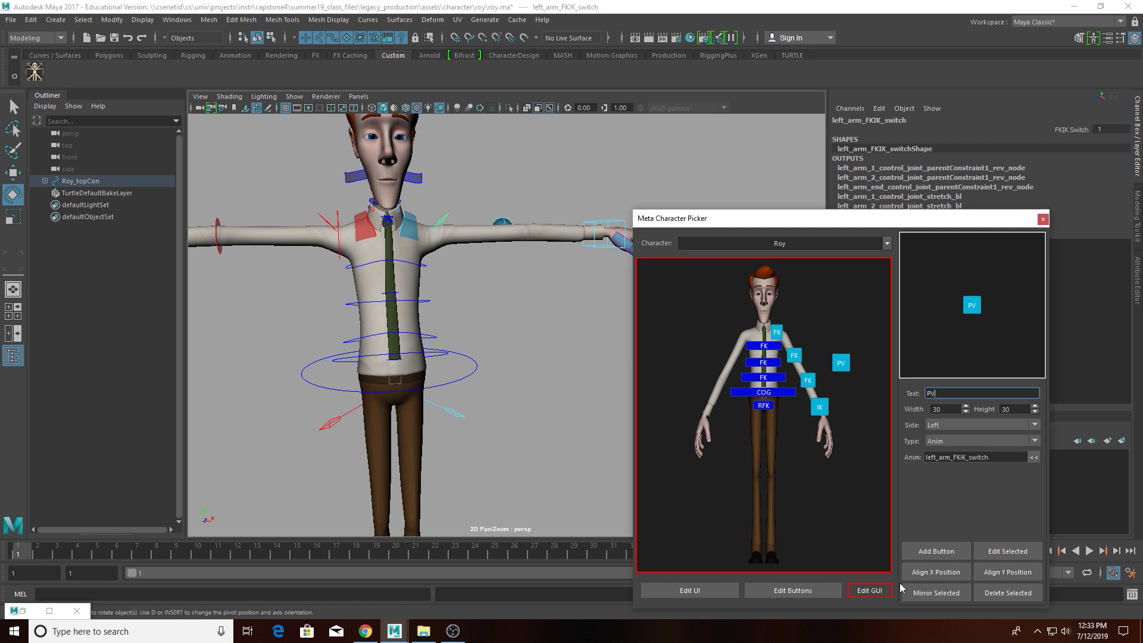
double_click(955, 393)
type("FKIK")
scroll(946, 409, "up", 6)
scroll(1020, 411, "down", 2)
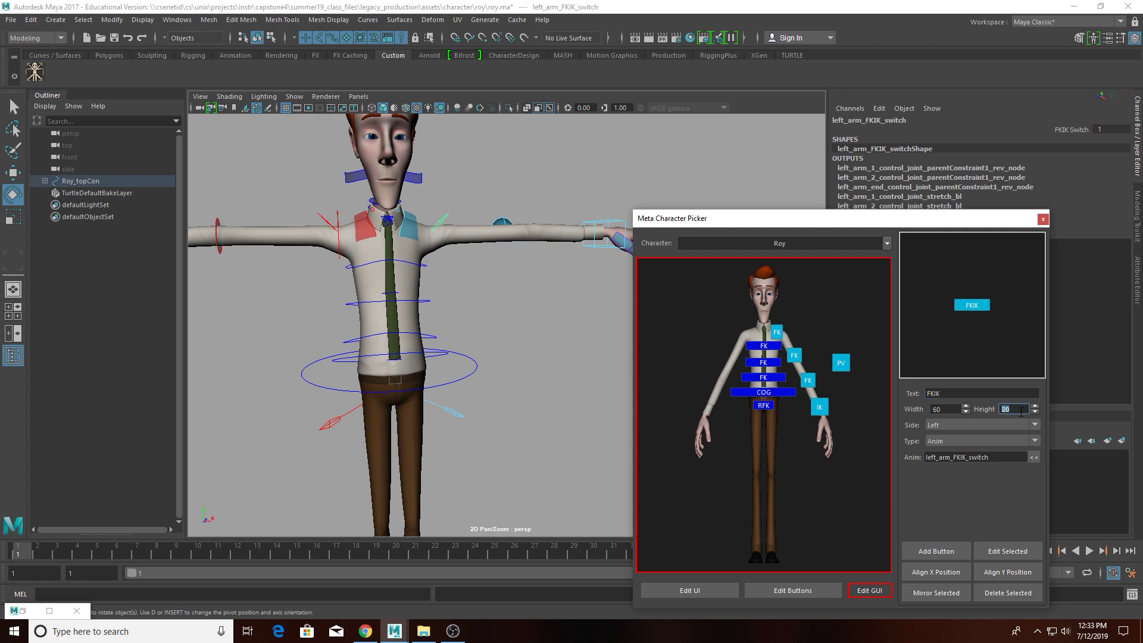
left_click(937, 552)
left_click_drag(648, 268, 830, 330)
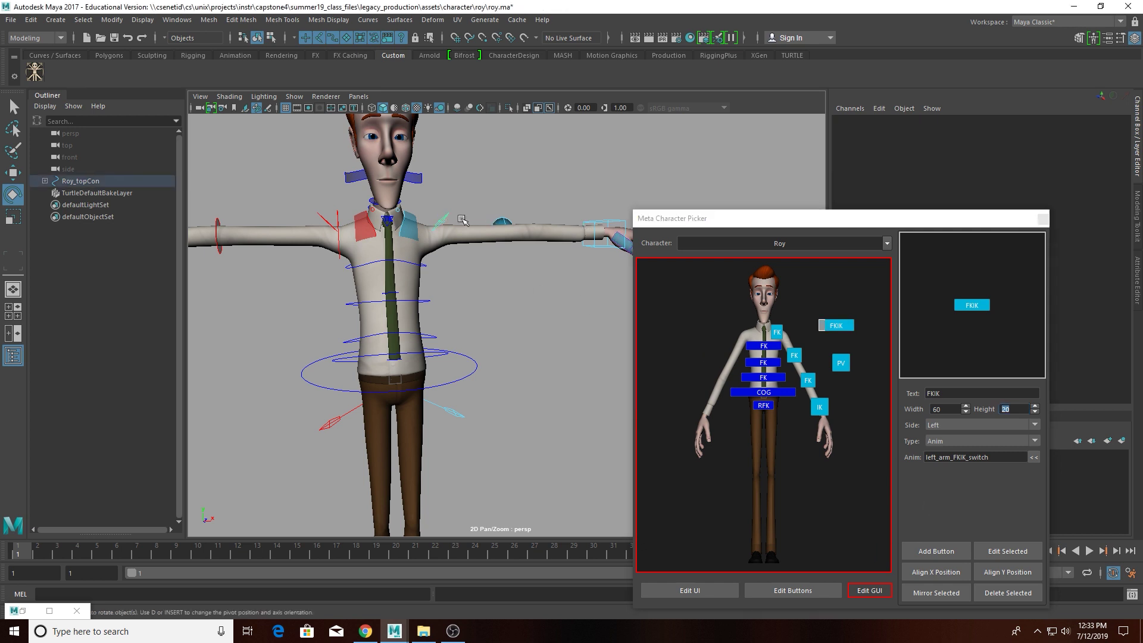
- Change the FKIK button's type to Switch and load left_arm_FKIK_switch as its switch control
left_click(441, 221)
left_click(1017, 441)
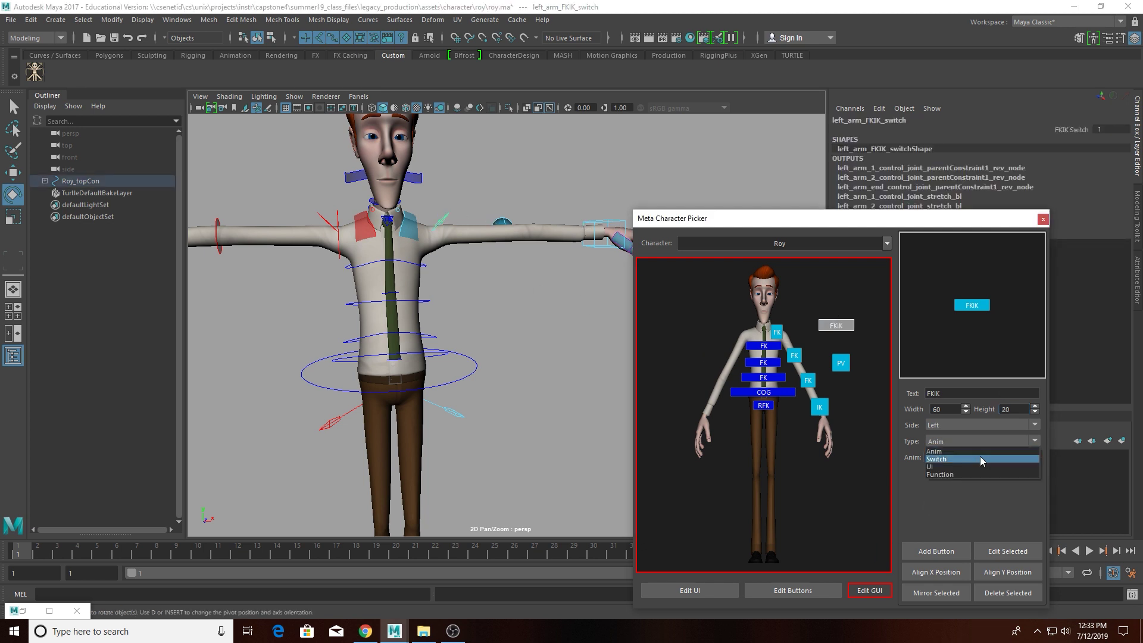
left_click(938, 459)
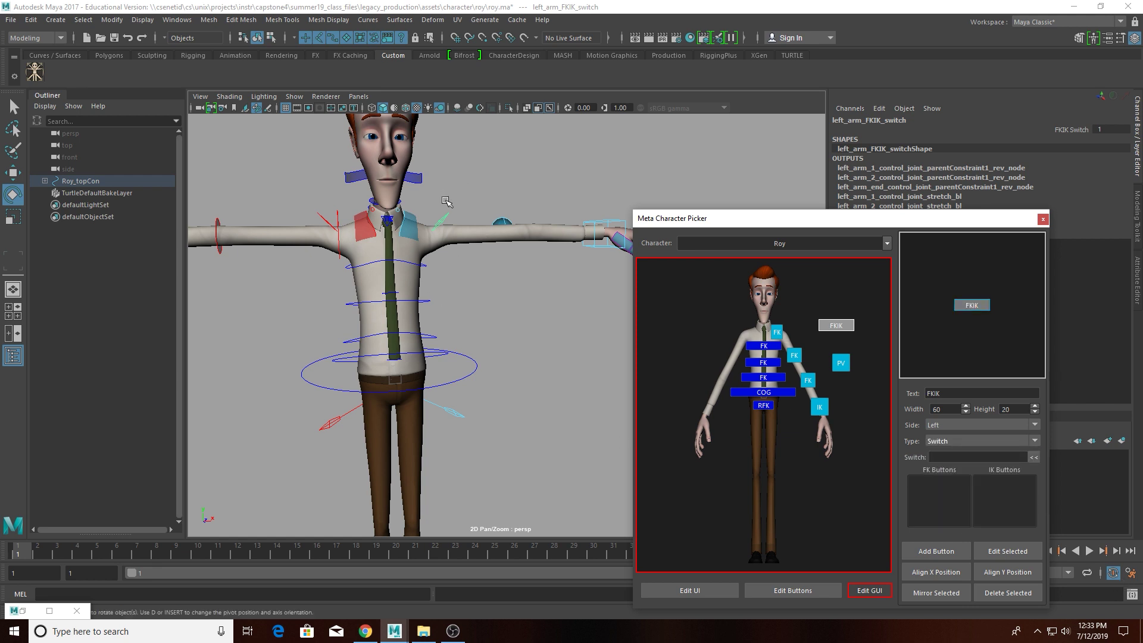
left_click(449, 221)
left_click(445, 221)
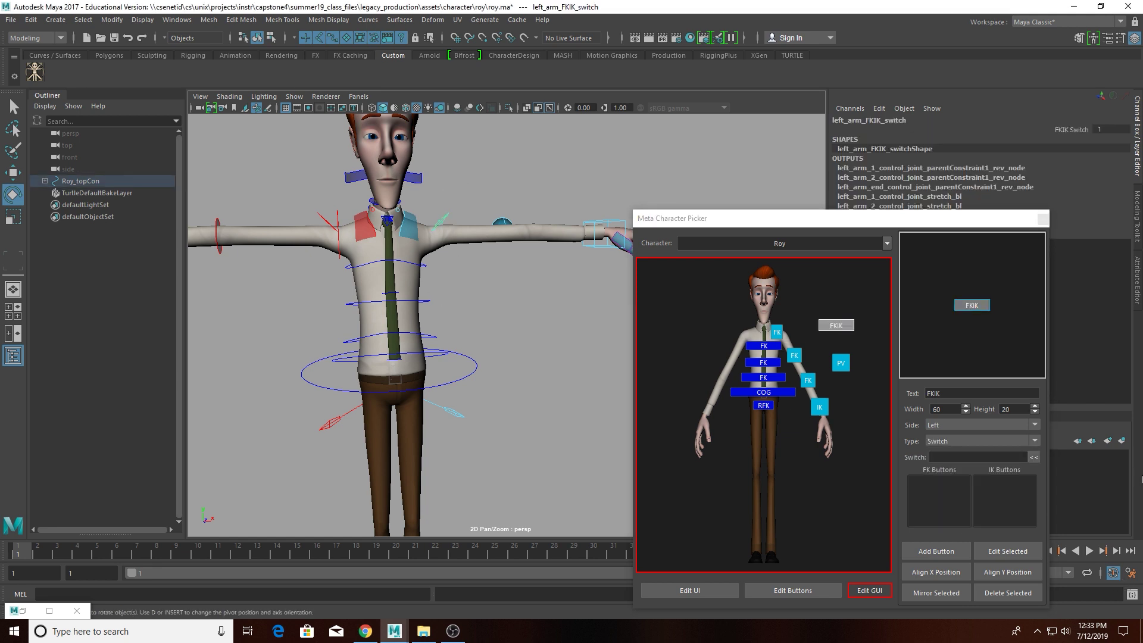
left_click(1035, 458)
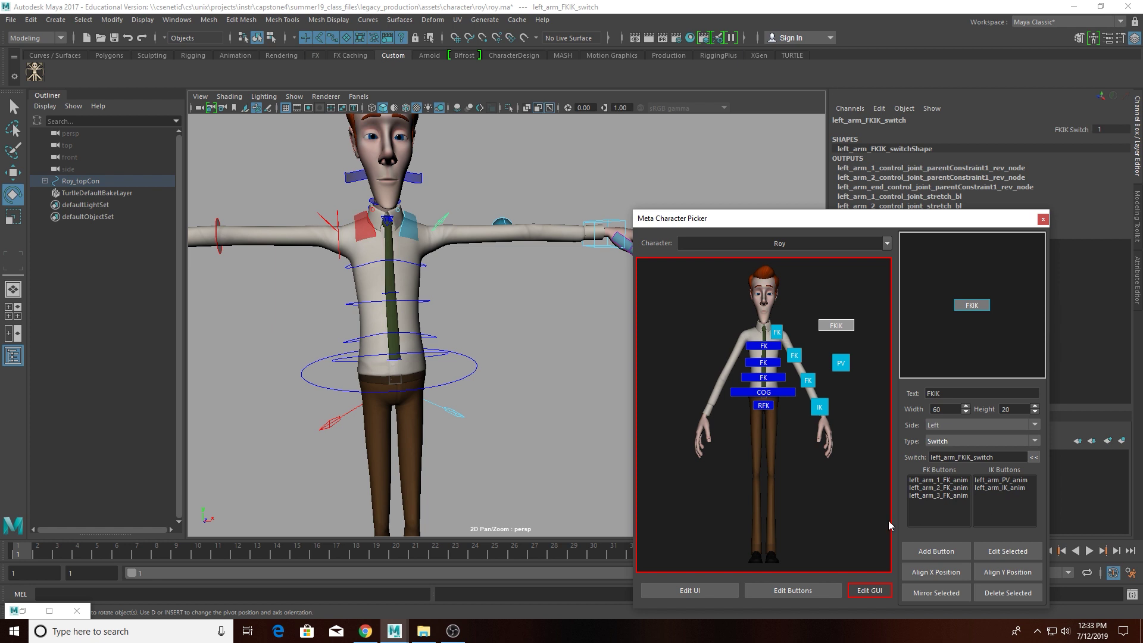
- Add a left Switch button 55 wide and 25 high, and place it directly beneath the raised left FKIK button
left_click_drag(964, 394, 731, 405)
type("Switch")
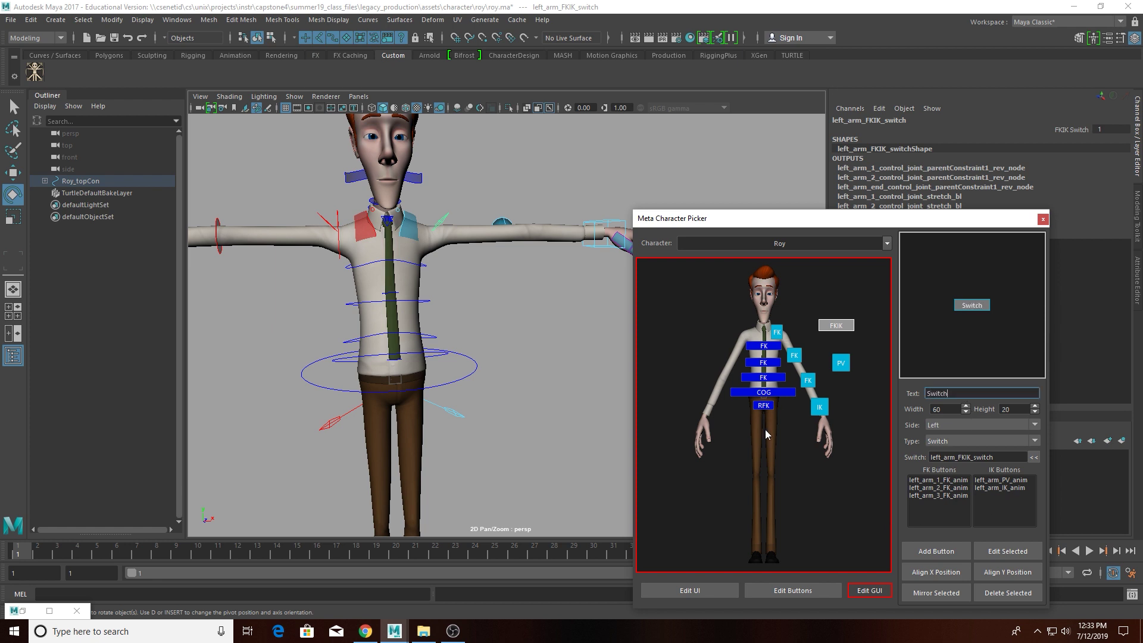
scroll(956, 407, "down", 5)
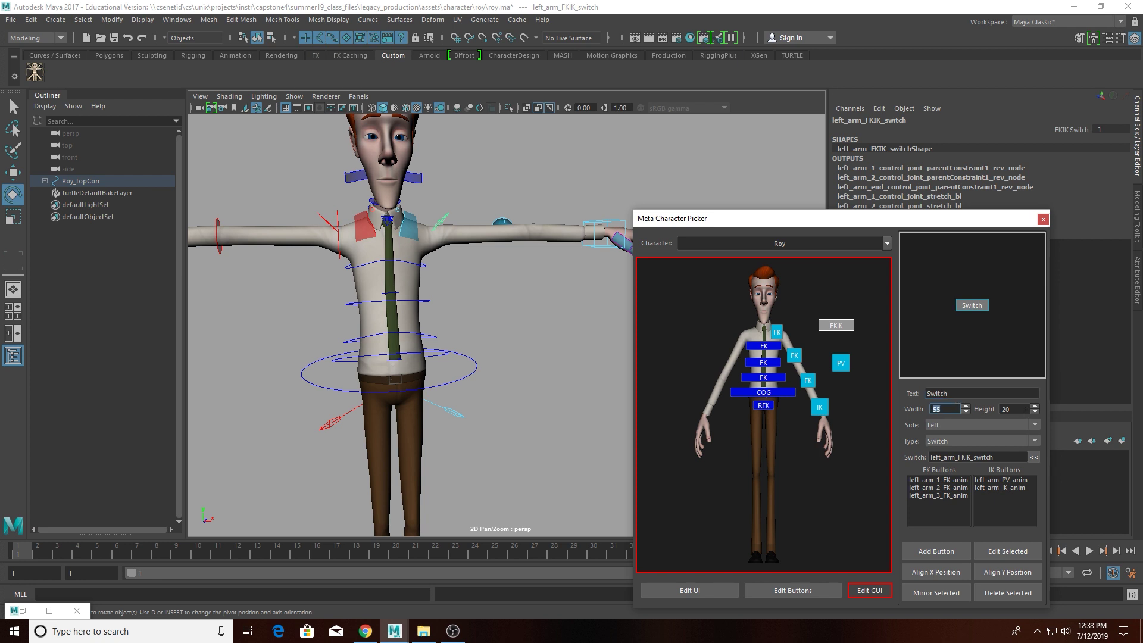
scroll(1025, 409, "up", 5)
left_click(945, 551)
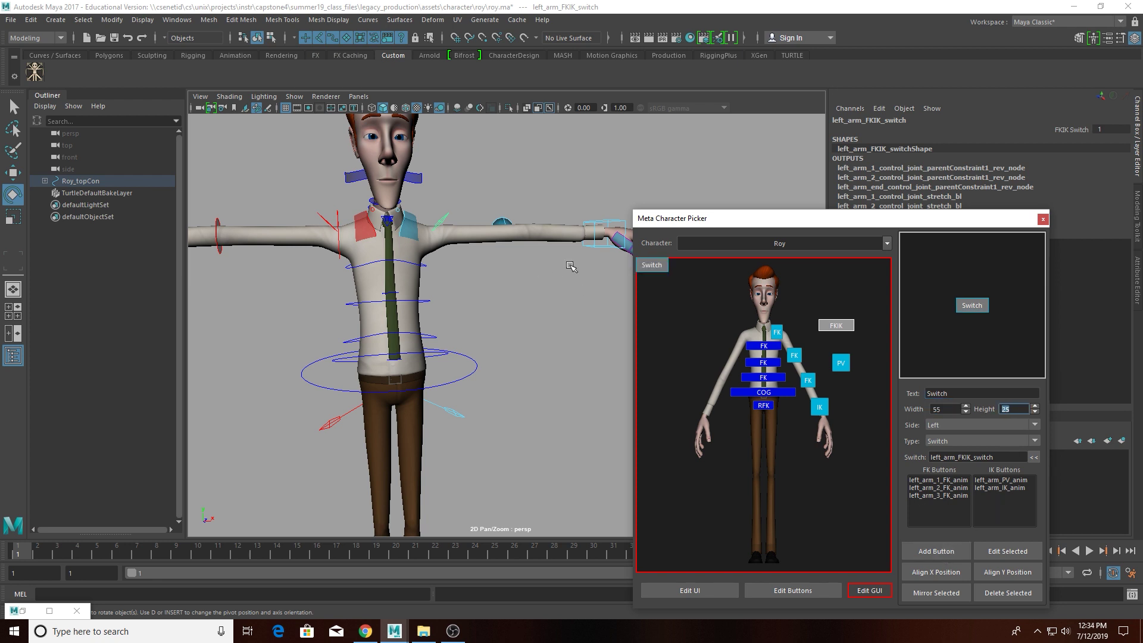
left_click_drag(832, 330, 825, 312)
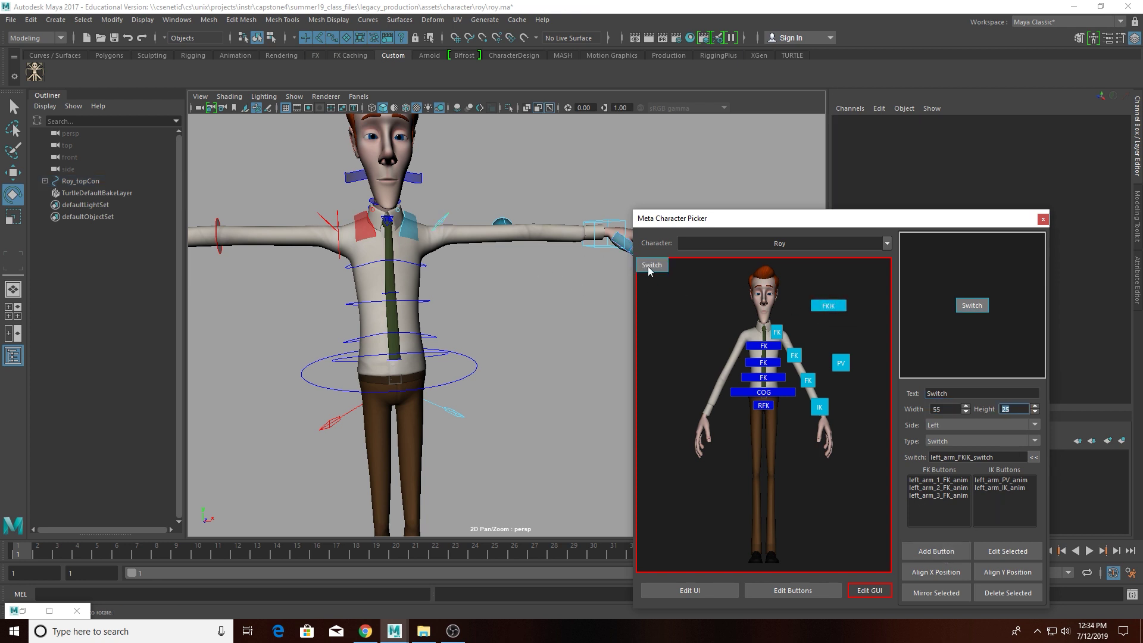
left_click_drag(651, 270, 826, 330)
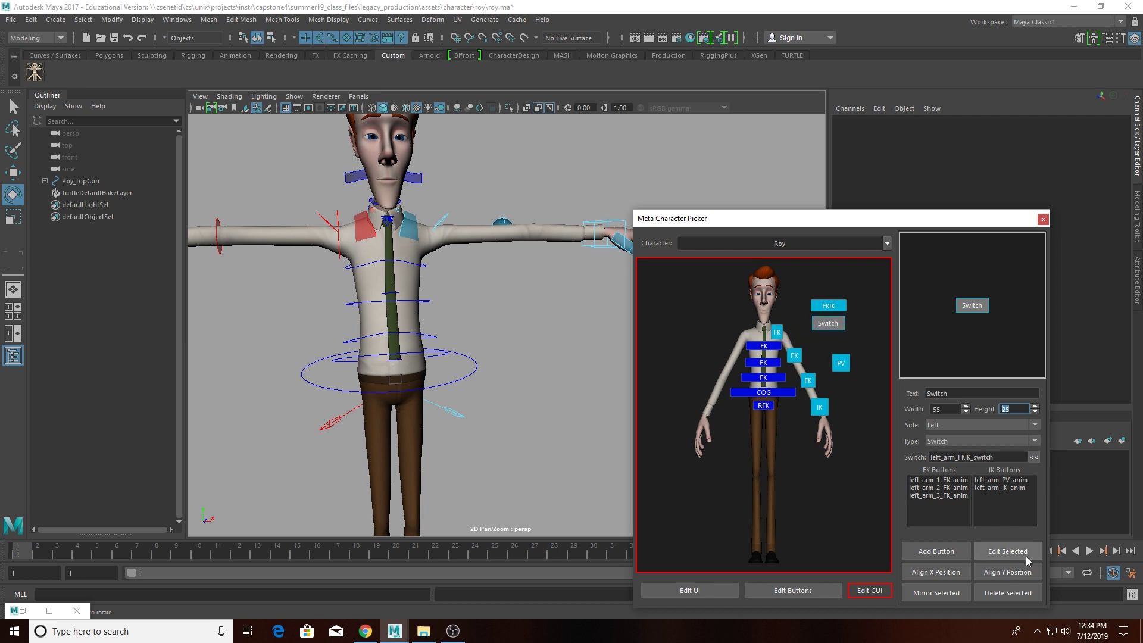
- Mirror all of the left-side arm, clavicle, PV, FKIK and Switch buttons to the character's right side
left_click_drag(884, 288, 801, 453)
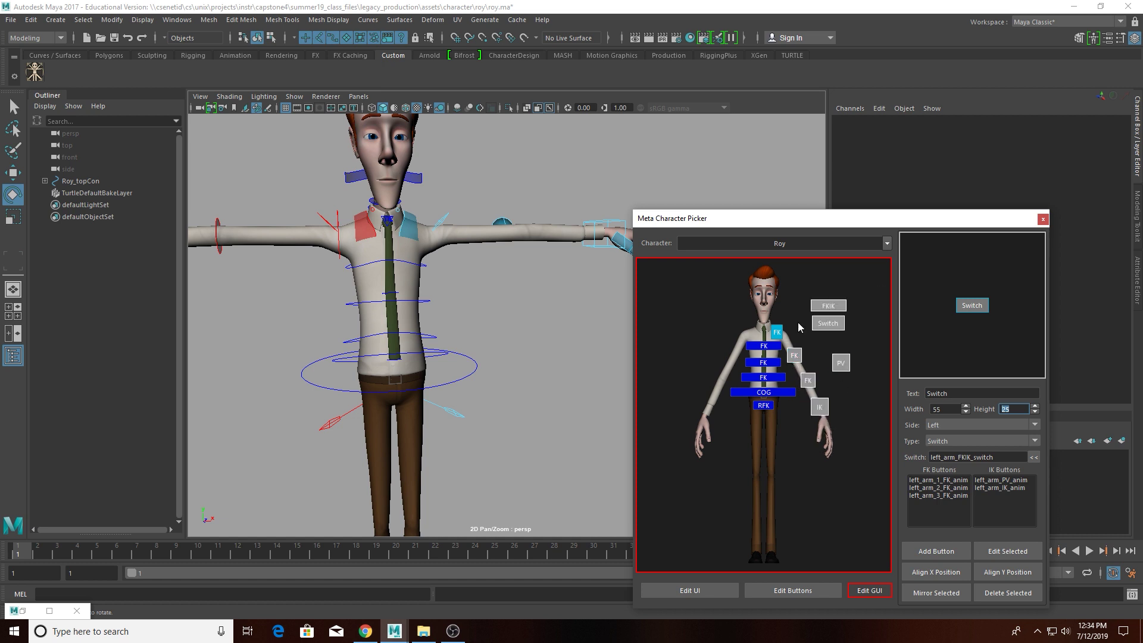
left_click_drag(798, 323, 770, 335, "shift")
left_click(944, 593)
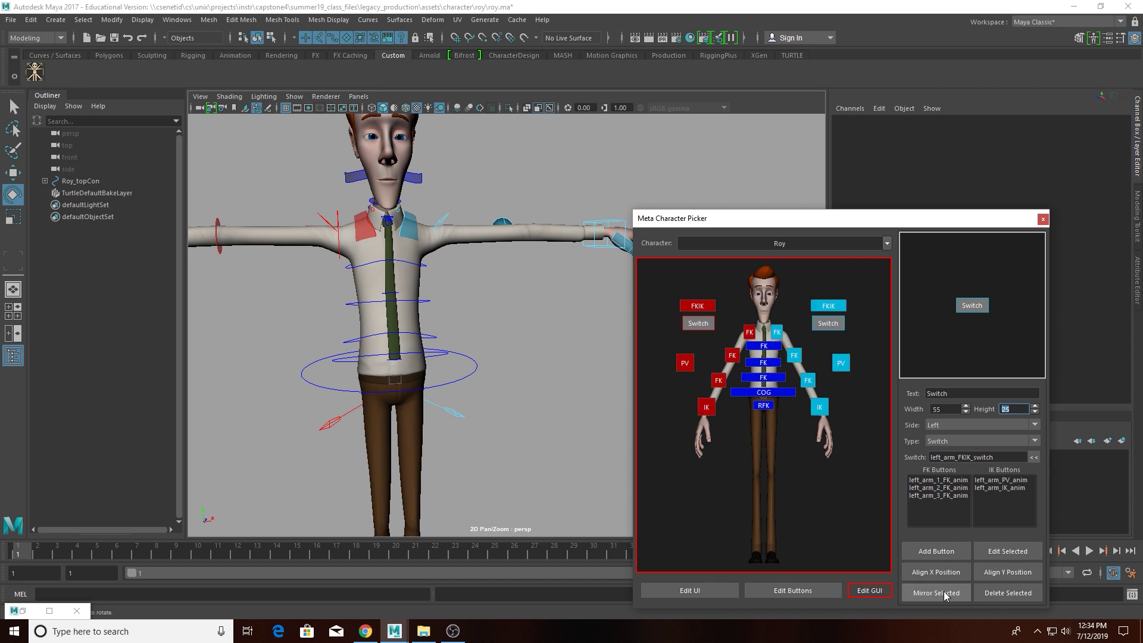
- Leave GUI editing and test the right arm's Switch button by toggling repeatedly between FK and IK, ending in IK
left_click(870, 590)
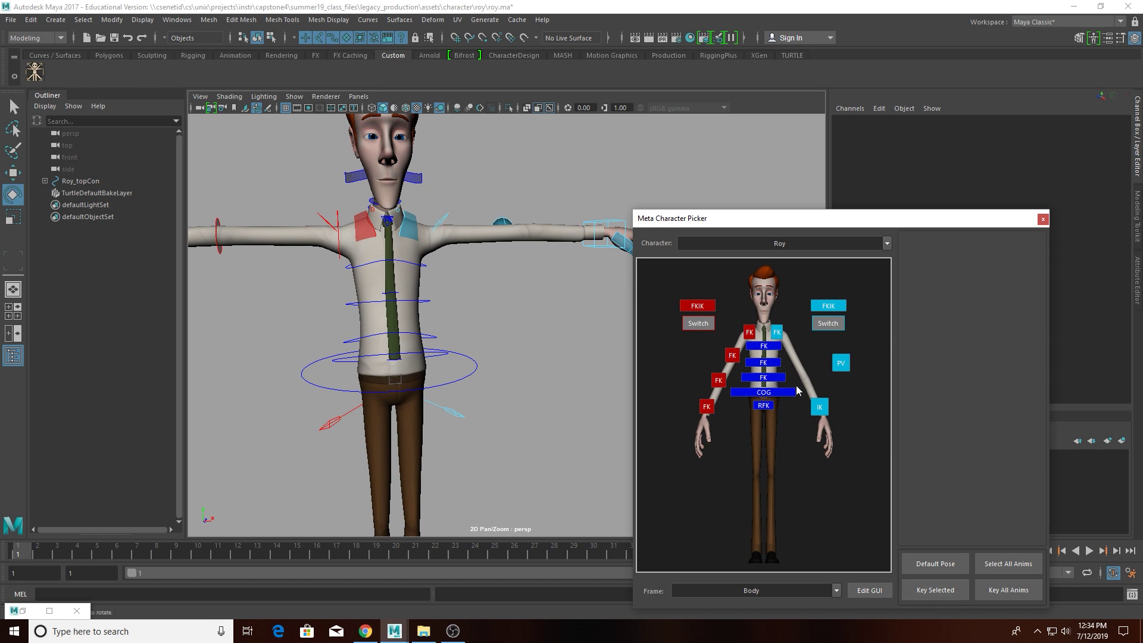
middle_click_drag(396, 286, 517, 320, "alt")
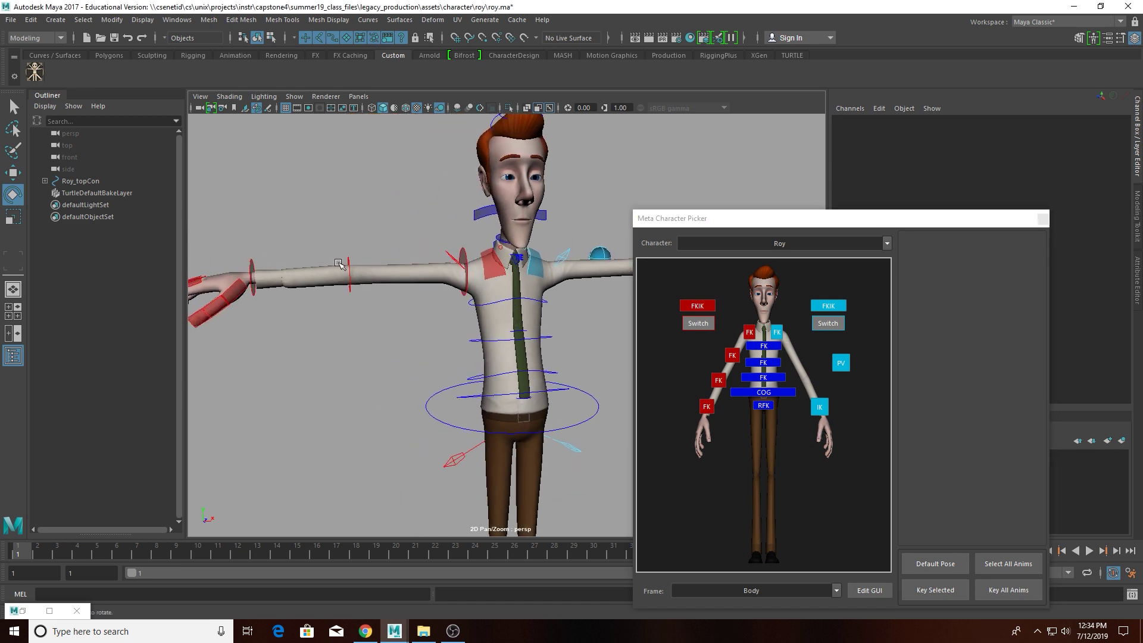
left_click(697, 327)
left_click(699, 325)
left_click(699, 325)
left_click(699, 325)
left_click(698, 325)
left_click(699, 325)
left_click(698, 325)
left_click(698, 324)
left_click(699, 325)
left_click(699, 325)
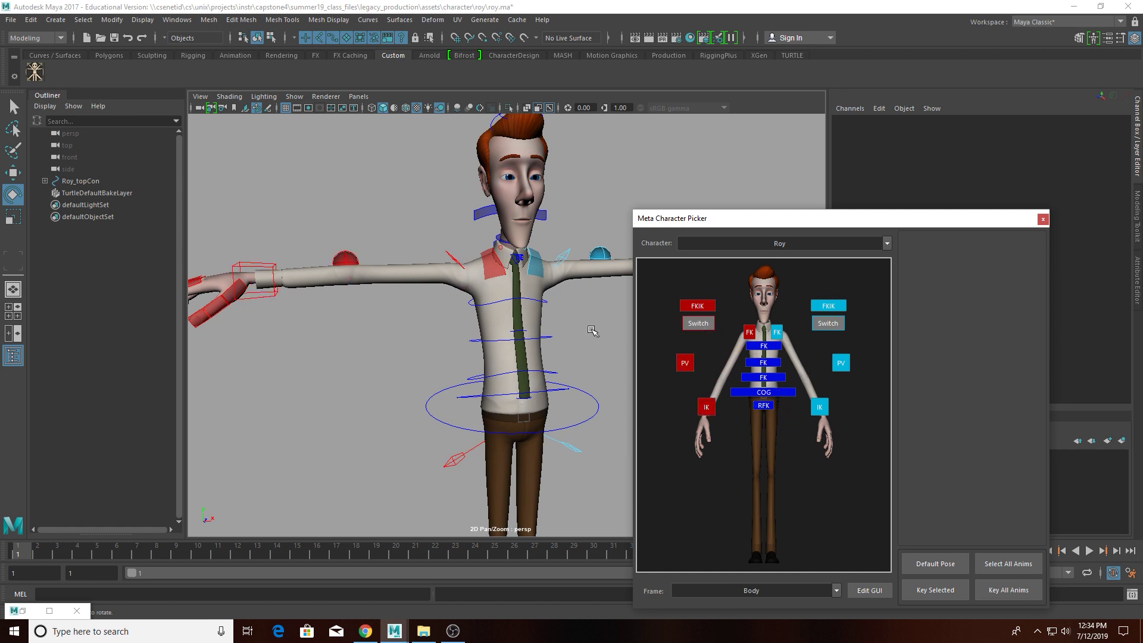
- Test area selection of the spine, COG and arm buttons in the picker, and clear the selection
left_click_drag(811, 221, 840, 126)
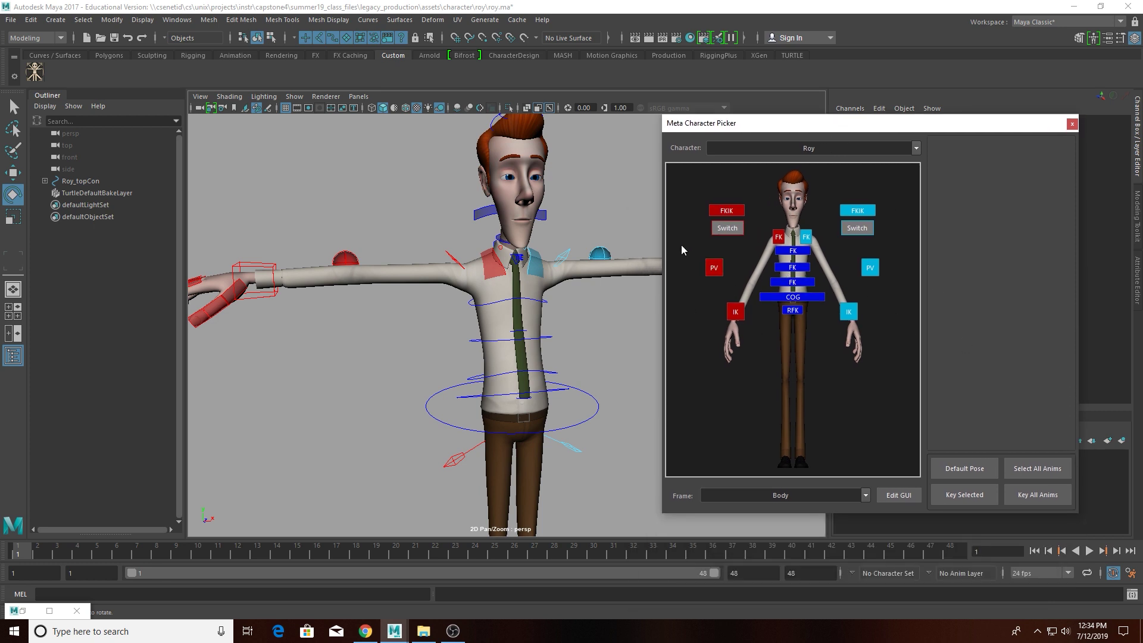
left_click_drag(676, 241, 815, 451)
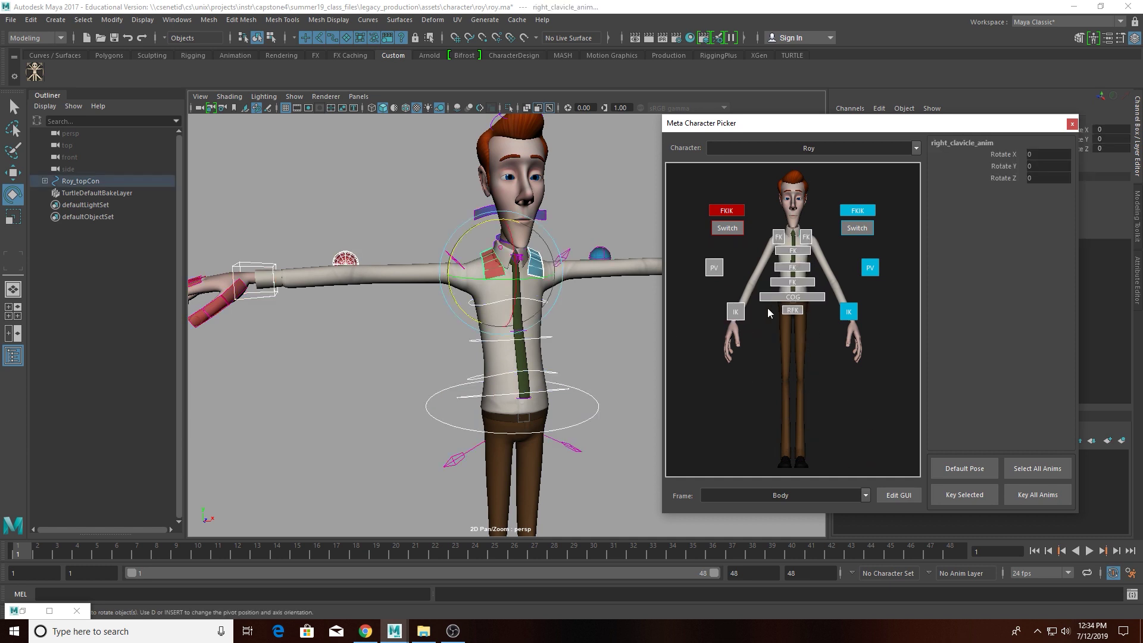
left_click(766, 323)
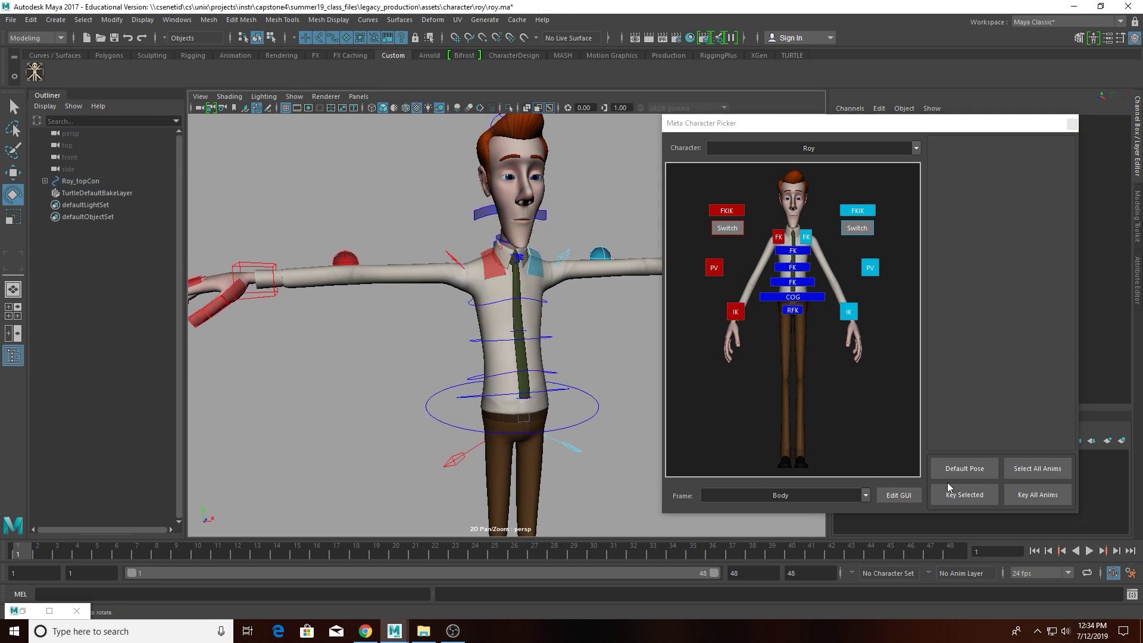
left_click_drag(705, 289, 939, 348)
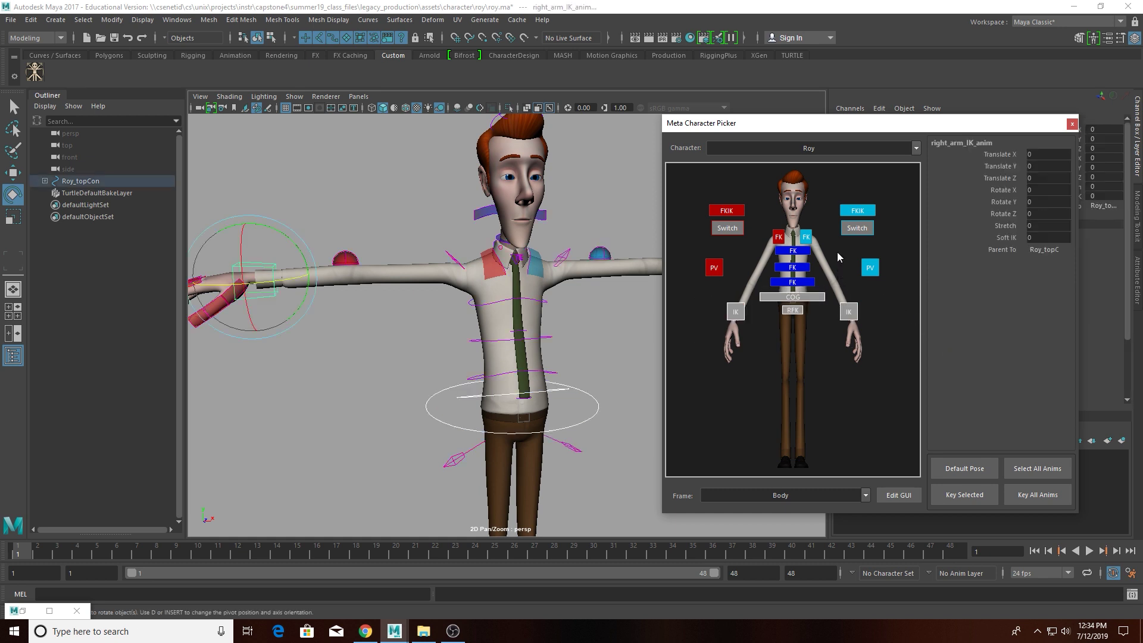
left_click_drag(837, 291, 780, 334)
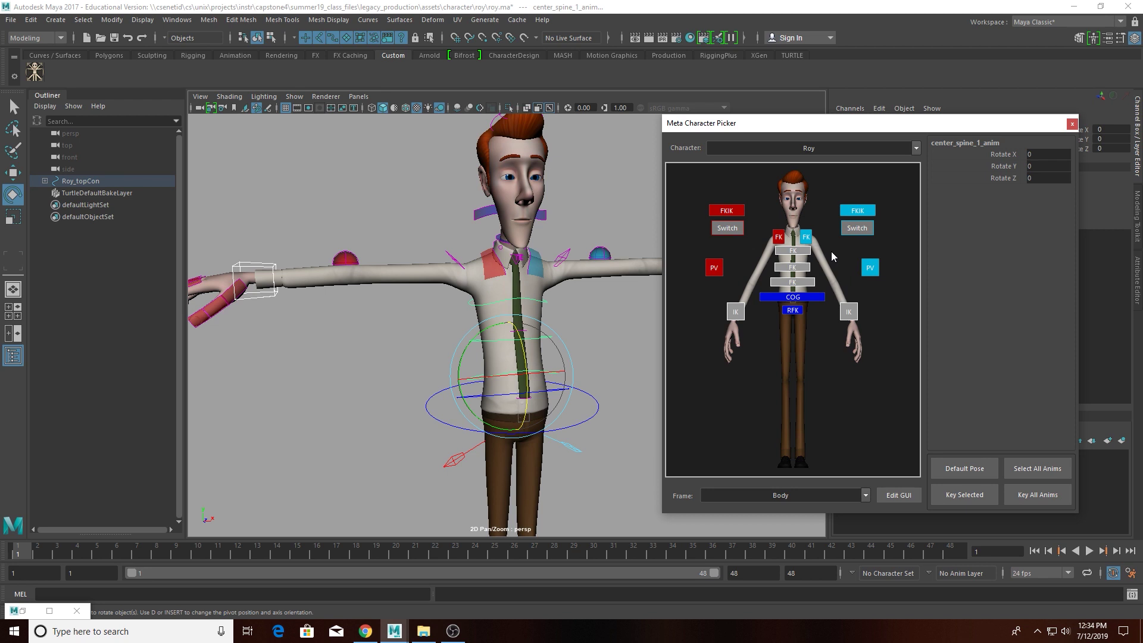
left_click_drag(832, 259, 831, 342)
left_click(841, 342)
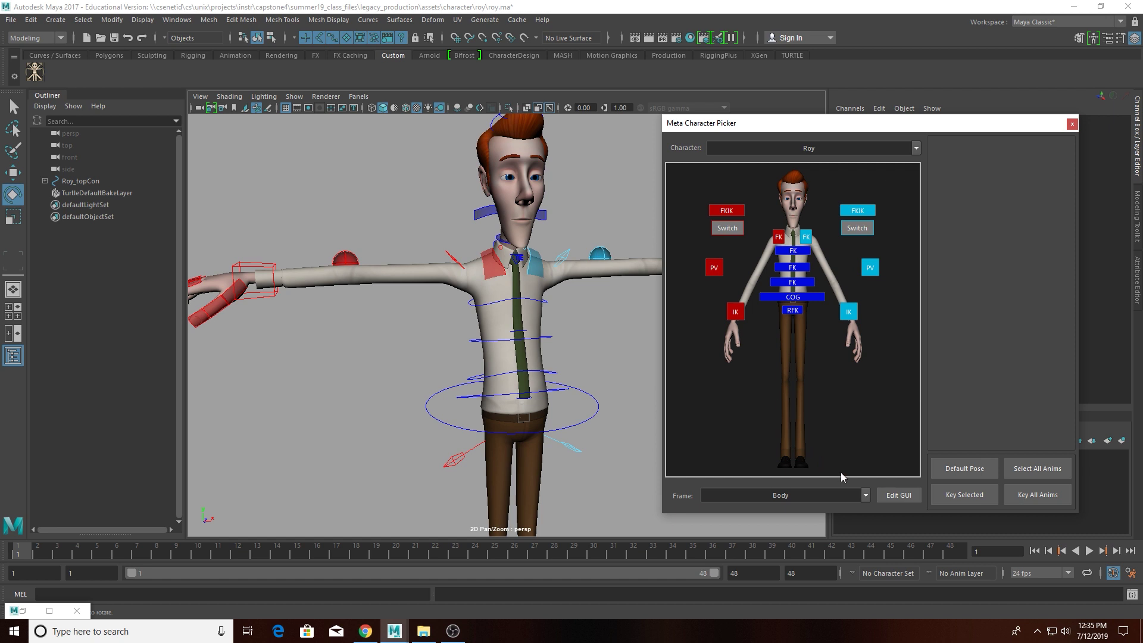
- Browse the picker's frames from Body to Face and return to the Body frame
scroll(838, 493, "down", 1)
scroll(838, 494, "down", 2)
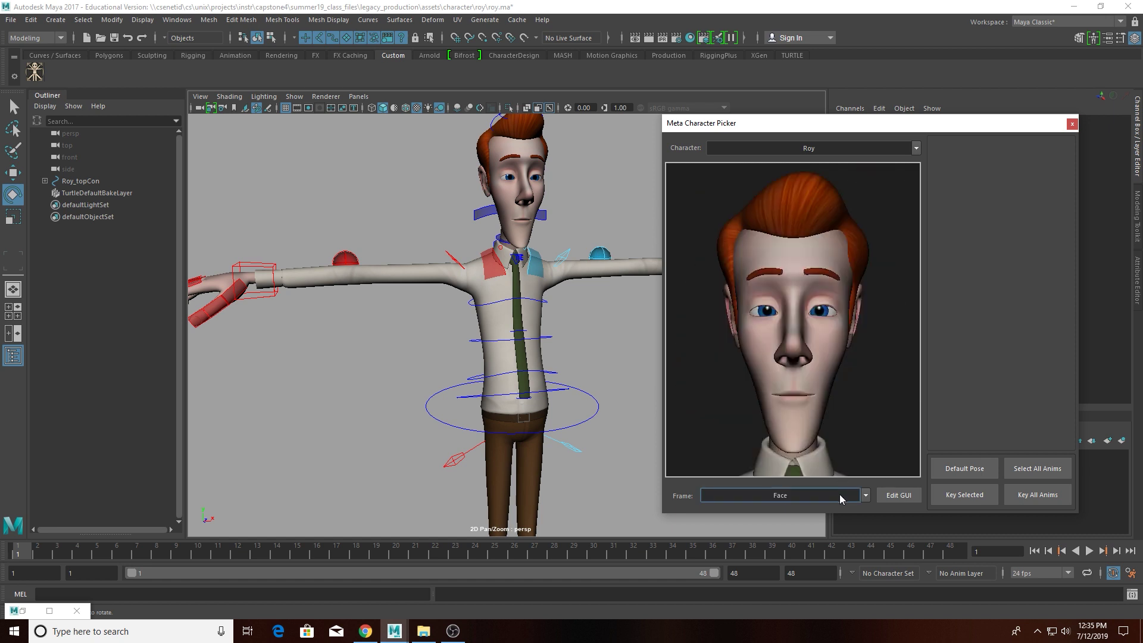
scroll(839, 494, "up", 3)
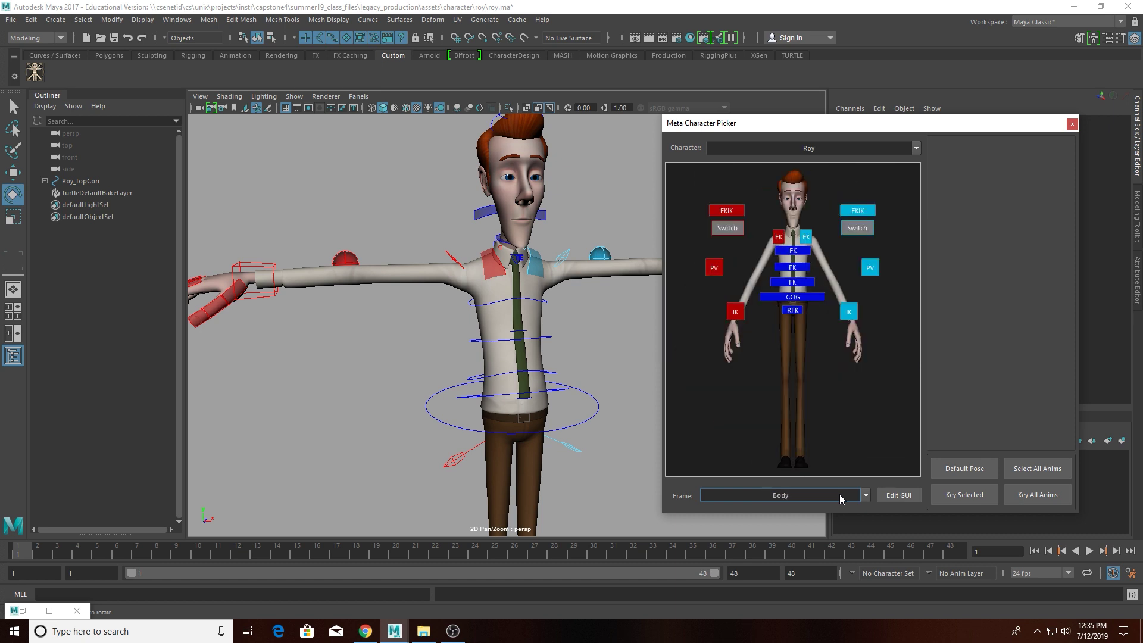
left_click(866, 496)
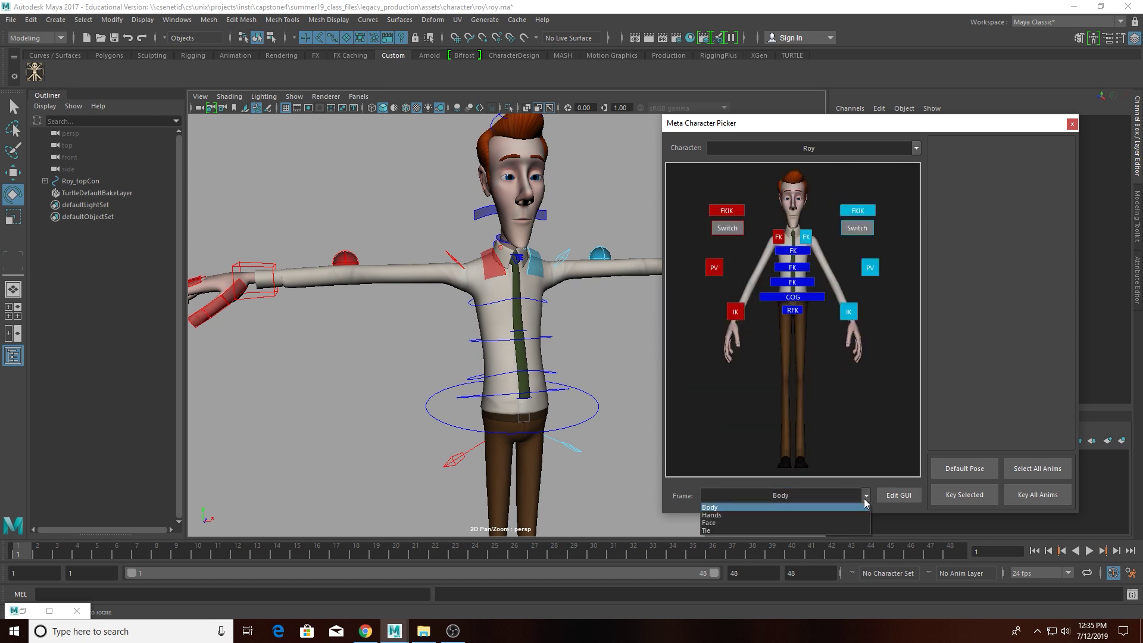
left_click(819, 507)
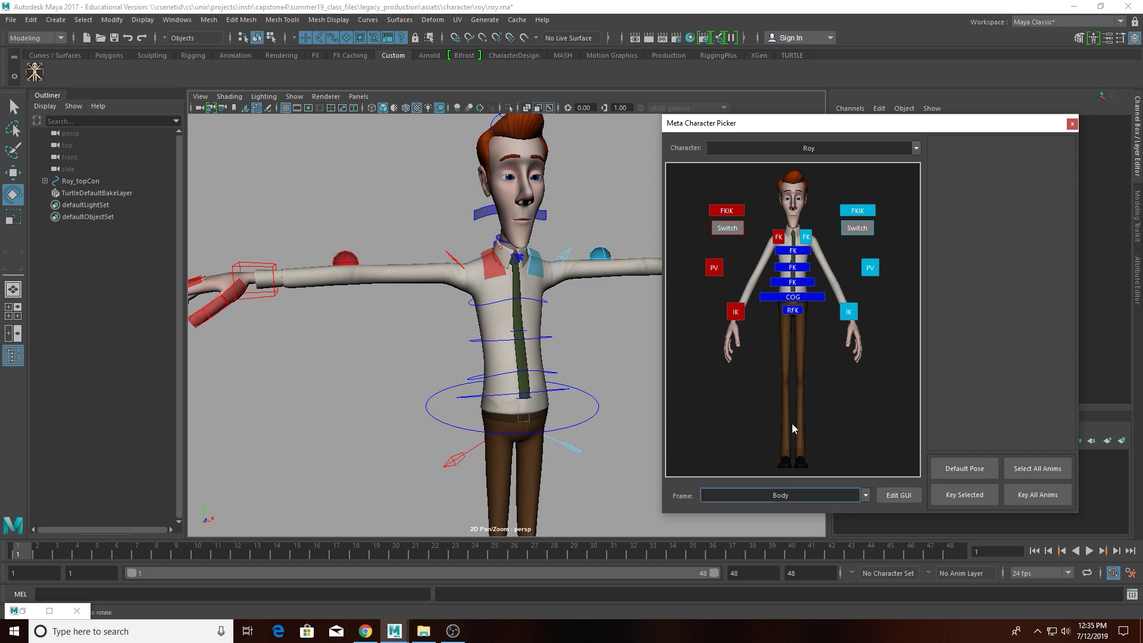
- Return to button editing and configure a new Center button of type UI, 65 wide and 90 high
left_click(887, 496)
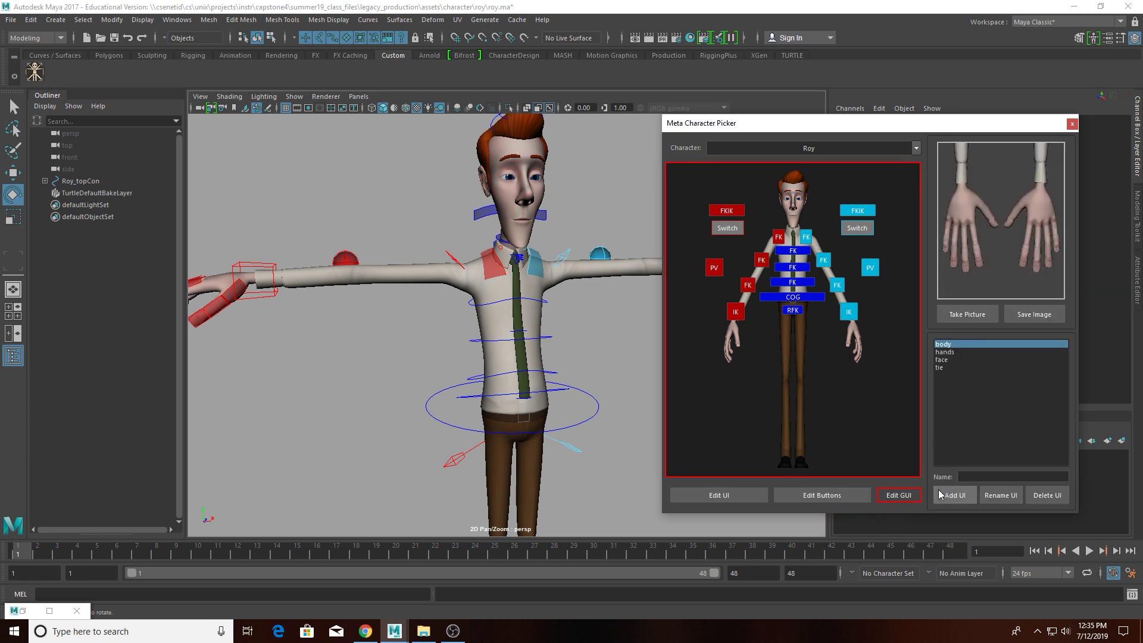
left_click(819, 498)
left_click(995, 331)
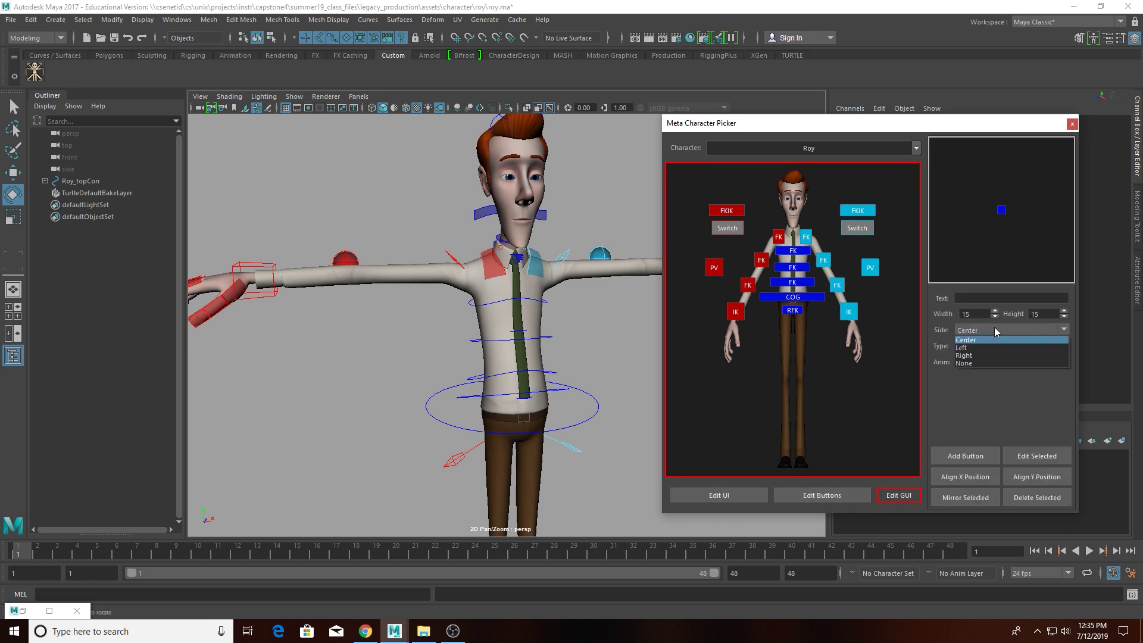
left_click(1004, 337)
left_click(1006, 345)
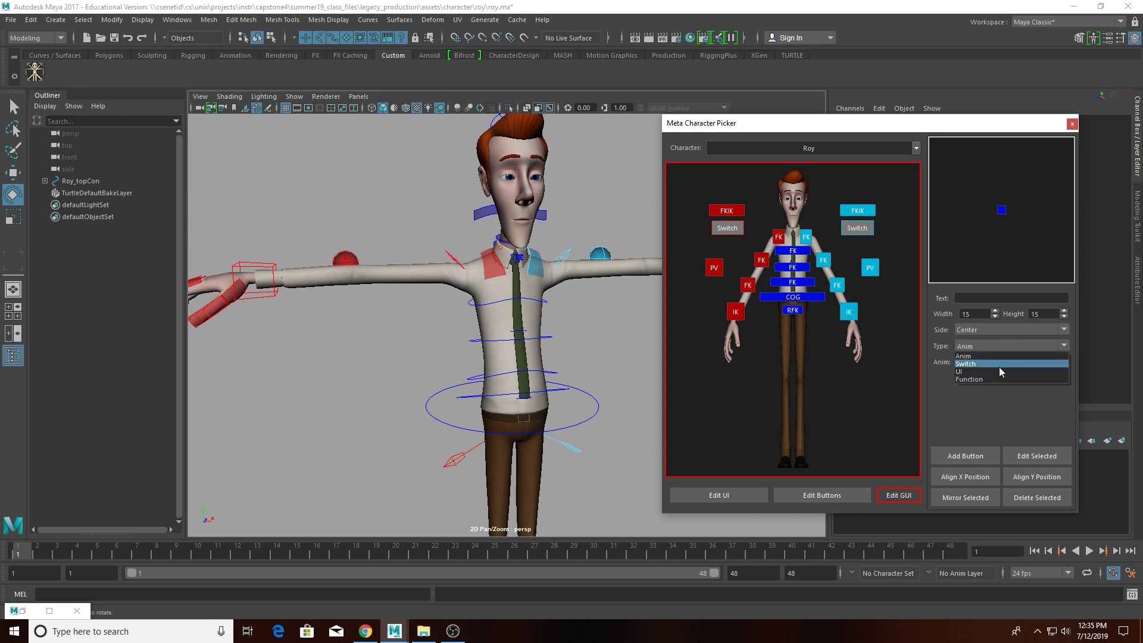
left_click(998, 368)
scroll(976, 313, "up", 10)
scroll(1051, 315, "up", 4)
scroll(1052, 315, "up", 10)
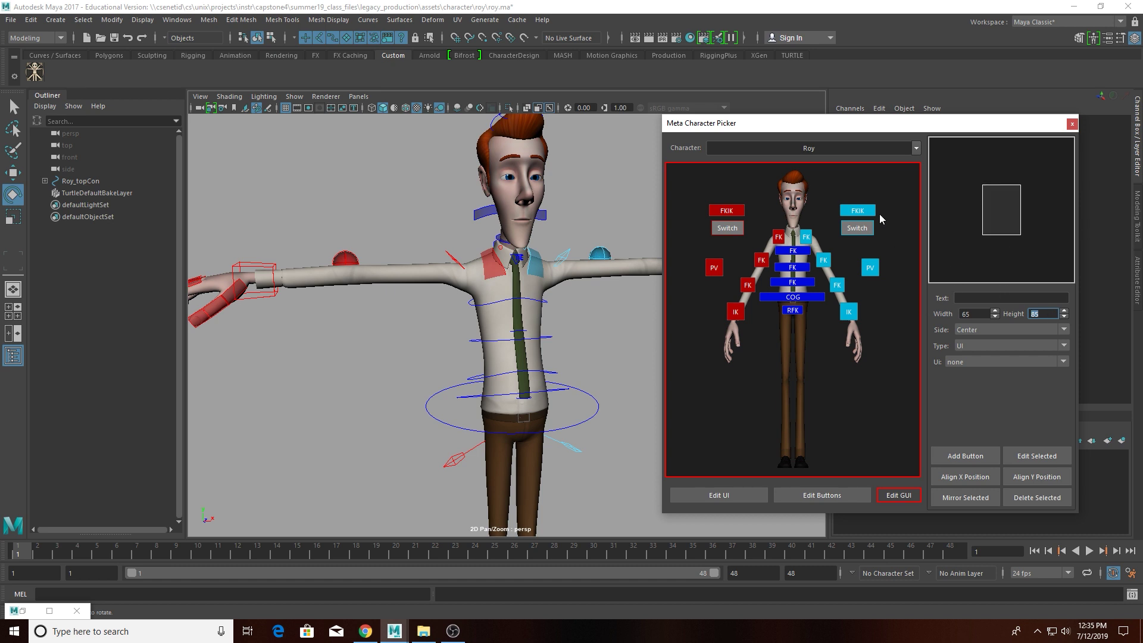
scroll(1045, 314, "up", 1)
- Link the UI button to the face frame, add it and place it over the character's head
left_click(976, 360)
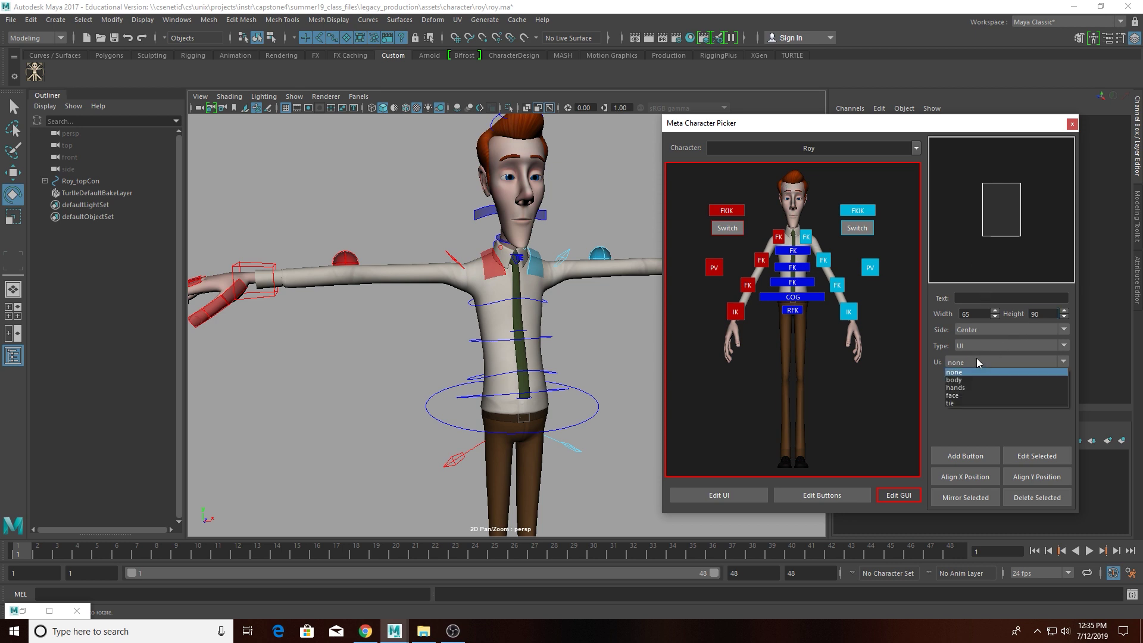
left_click(959, 395)
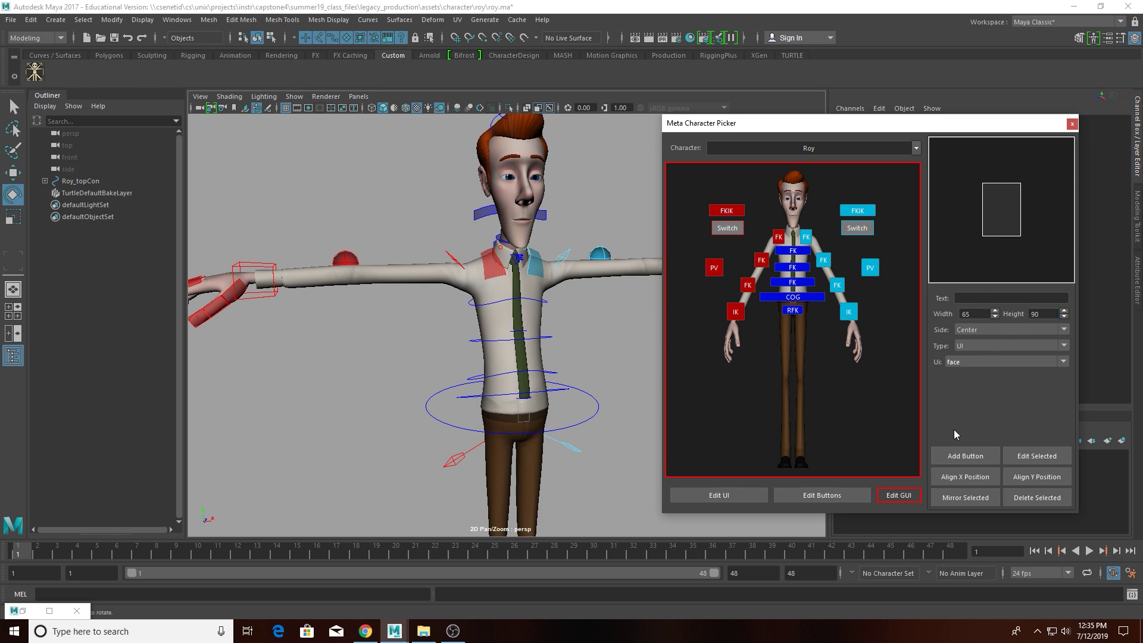
left_click(966, 459)
left_click_drag(680, 181, 790, 195)
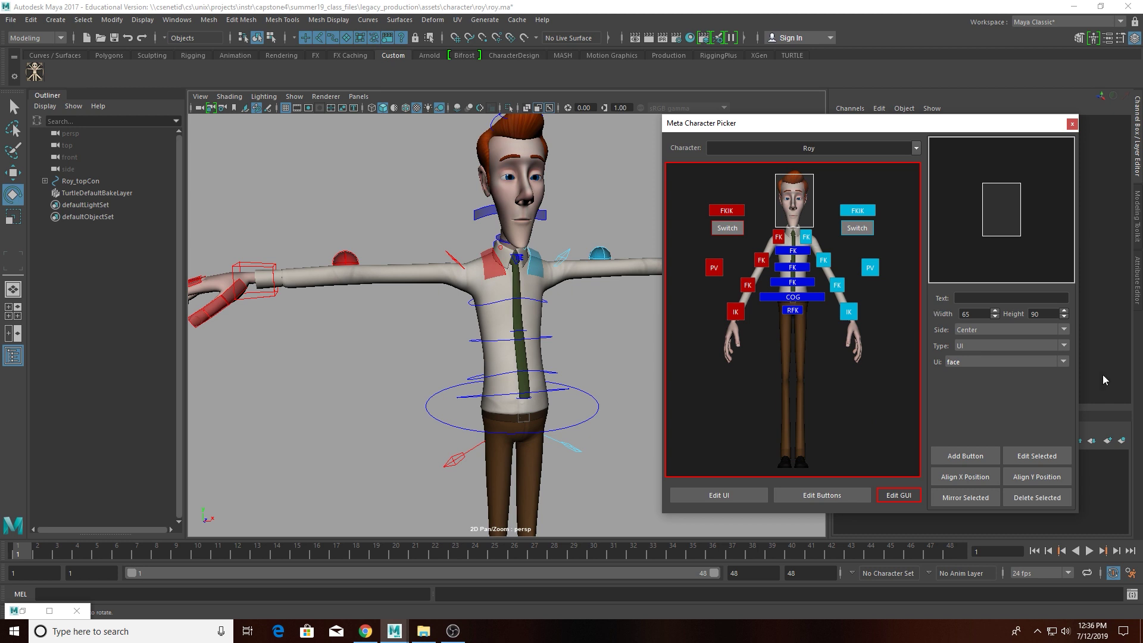
- Add a UI button 65 wide and 70 high linked to hands, place it over the left hand and mirror it
left_click(980, 302)
double_click(982, 312)
double_click(1047, 311)
type("70")
key("Return")
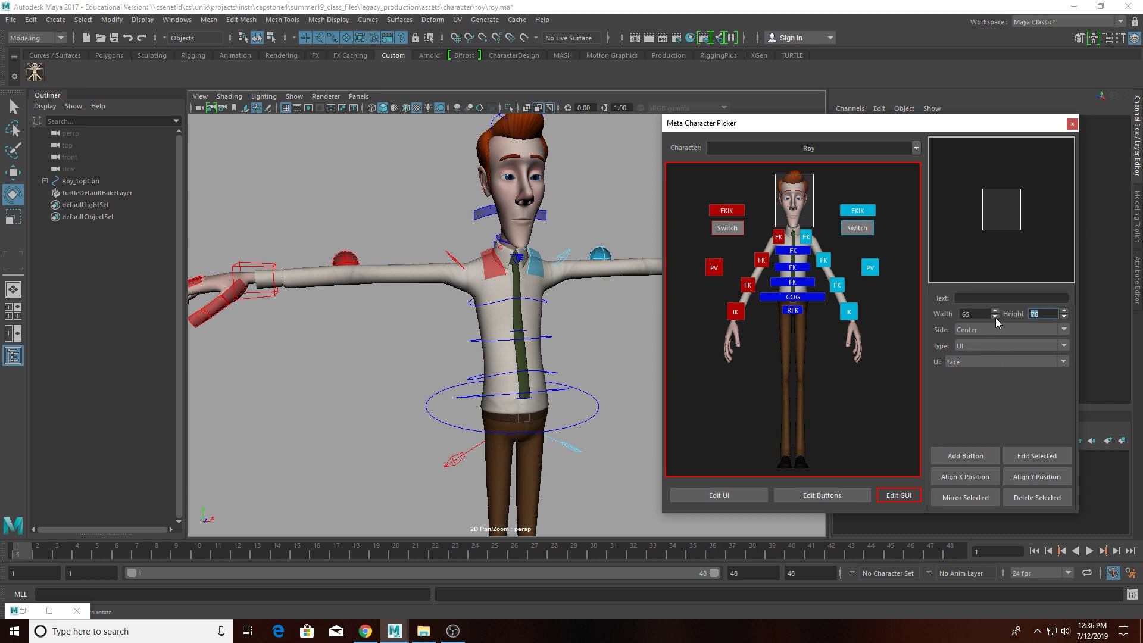
left_click(991, 357)
left_click(981, 385)
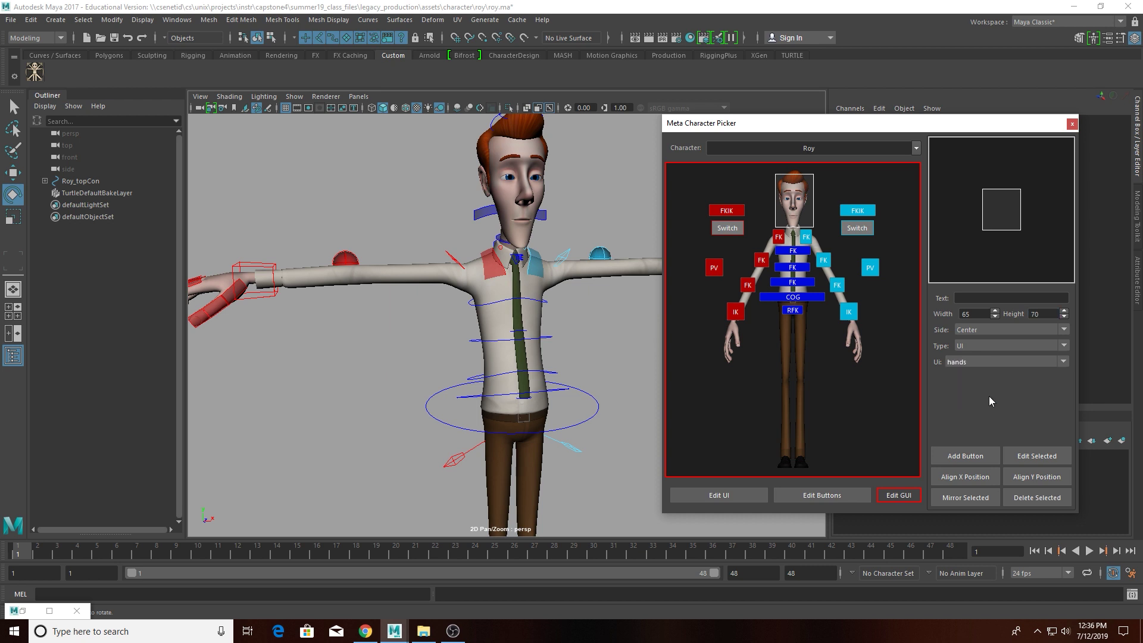
left_click(964, 456)
left_click_drag(684, 183, 849, 342)
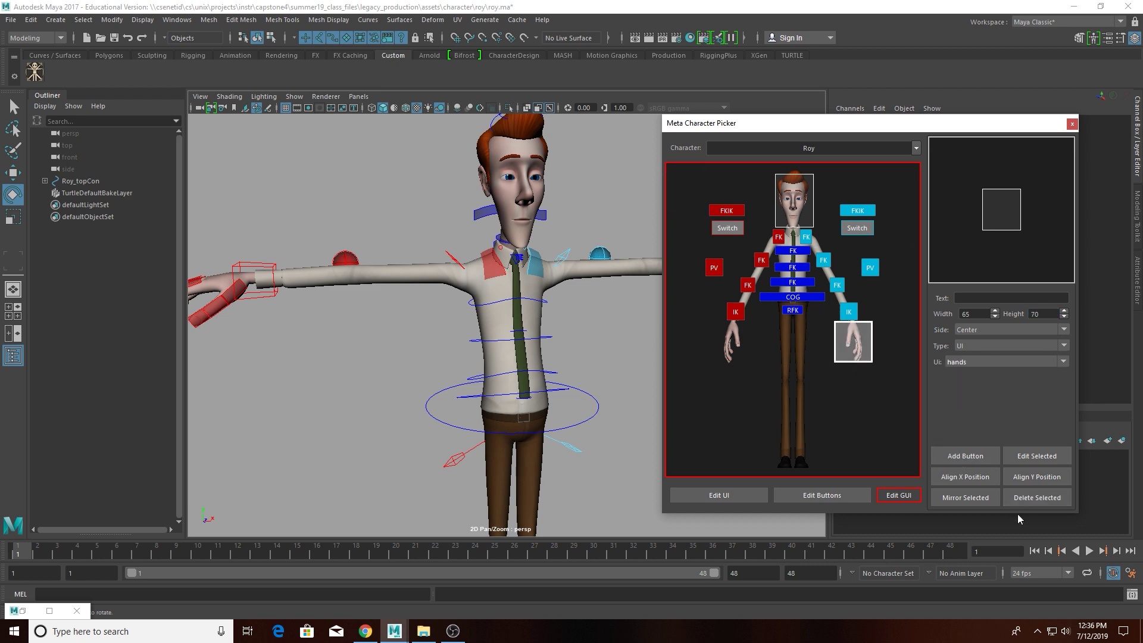
left_click(965, 497)
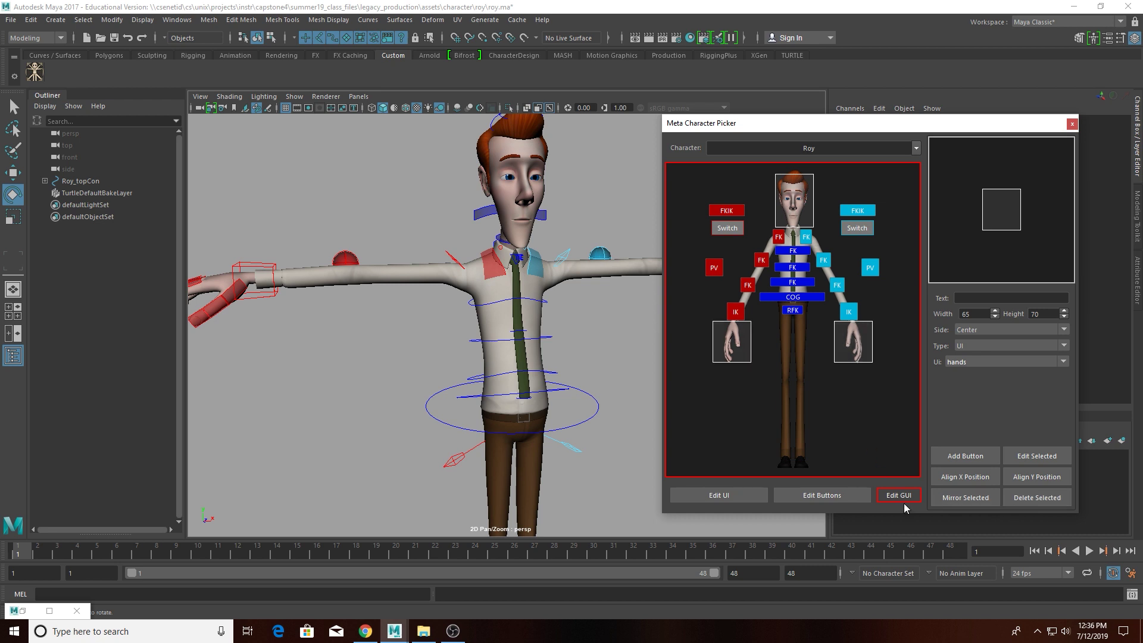
- Add a UI button labelled Tie, 40 wide and 120 high, linked to the tie frame
left_click(990, 295)
double_click(974, 314)
type("40")
key("Return")
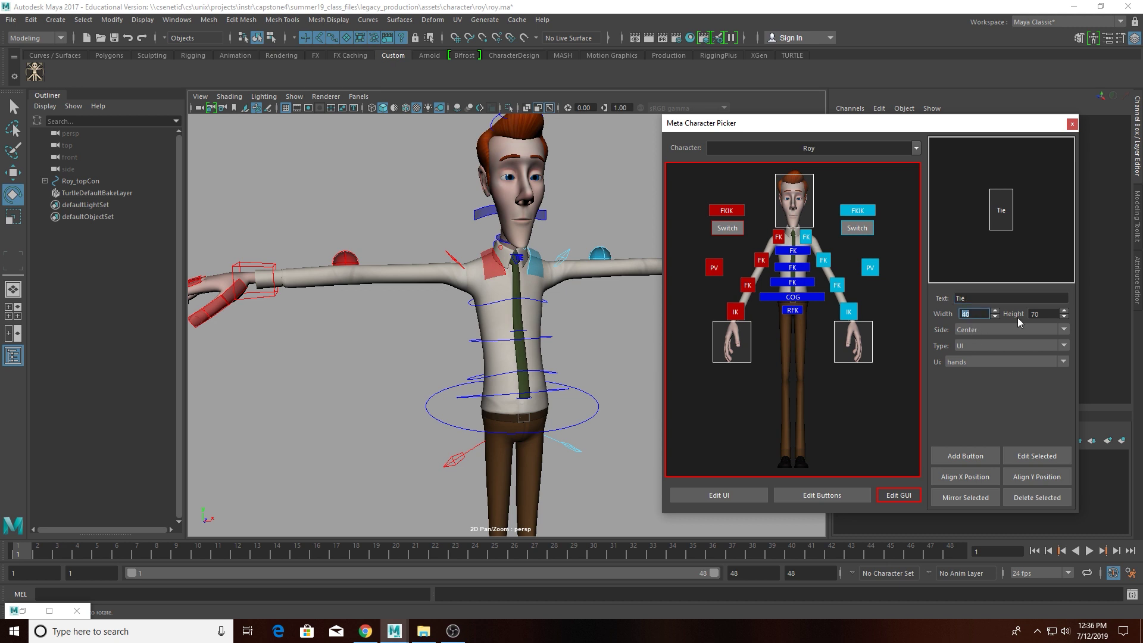
double_click(1042, 313)
type("120")
key("Return")
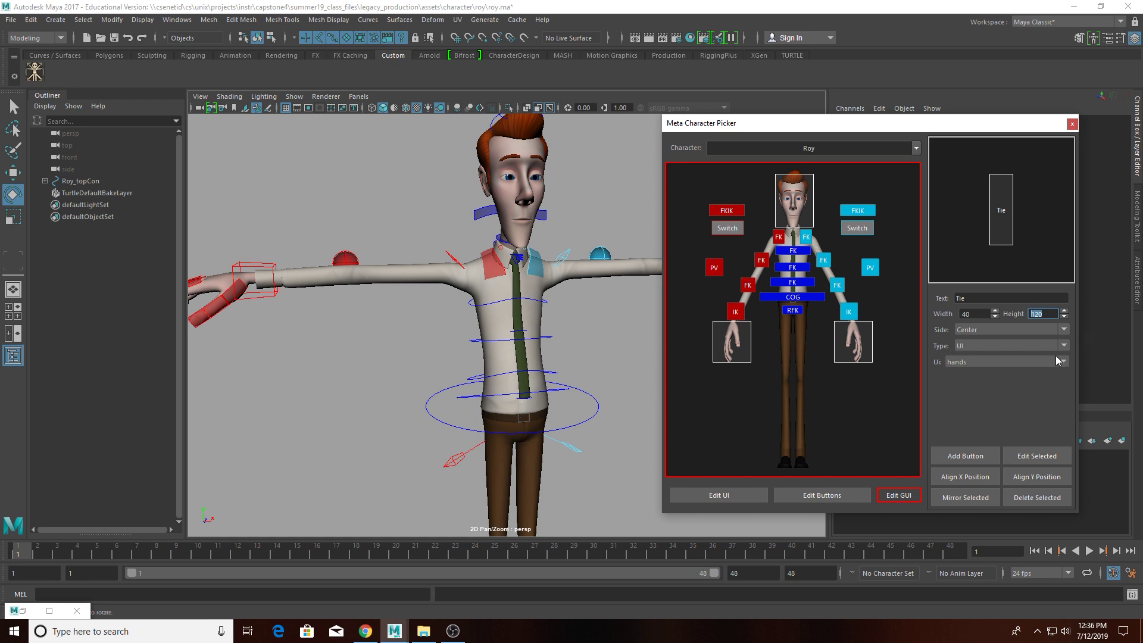
left_click(982, 365)
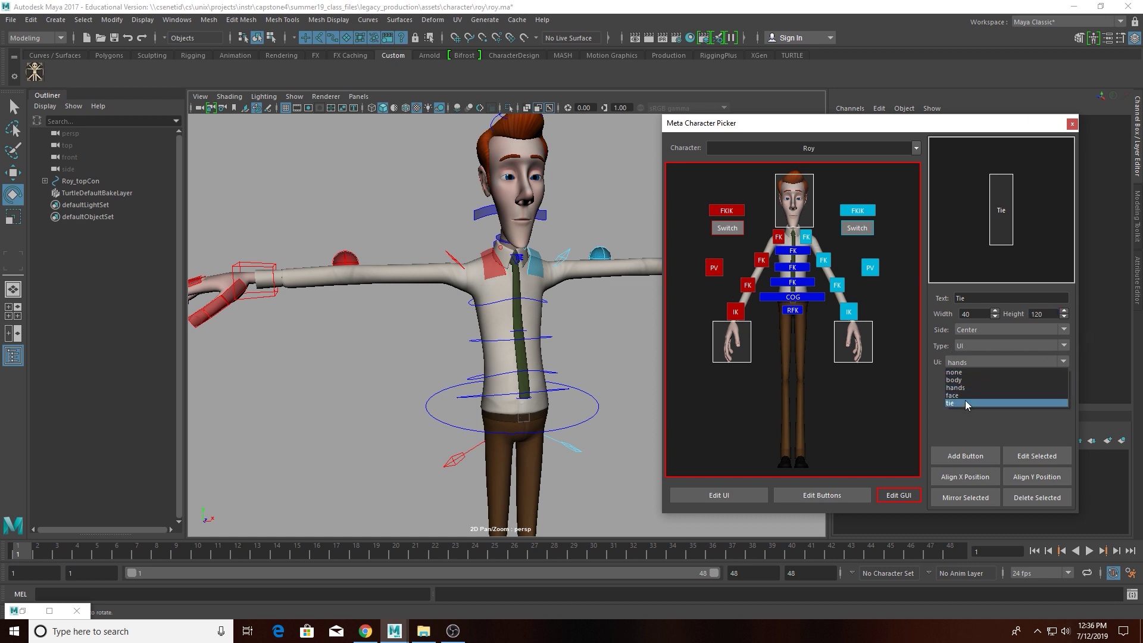
left_click(982, 402)
left_click(966, 458)
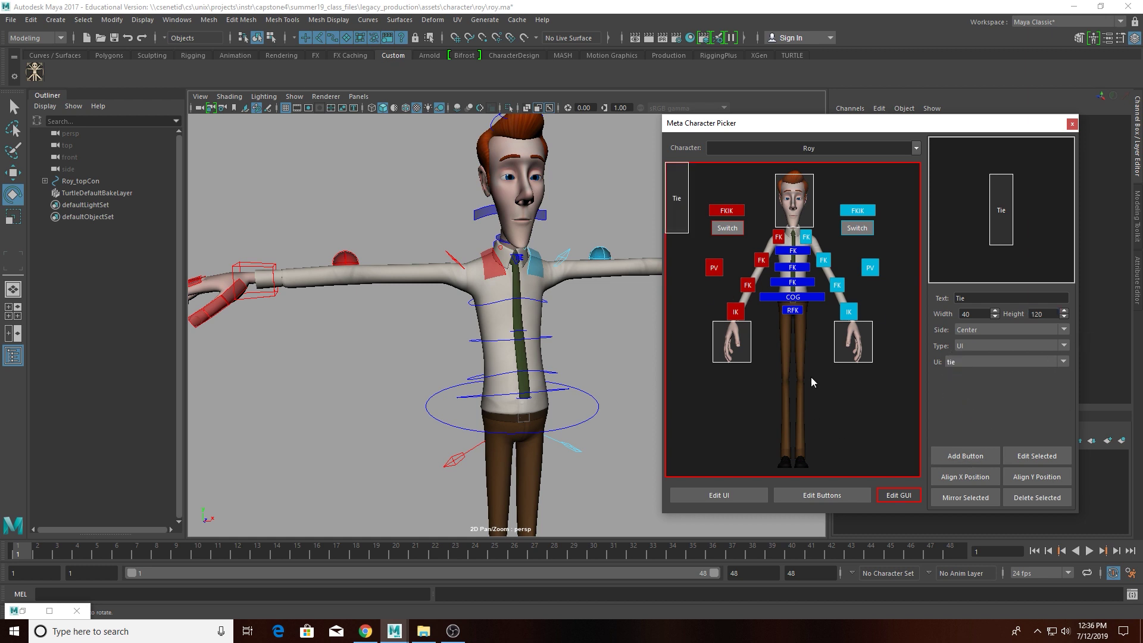
- Place one Tie button beside the left arm, add a second beside the left leg, mirror both and leave GUI editing
left_click_drag(670, 204, 889, 316)
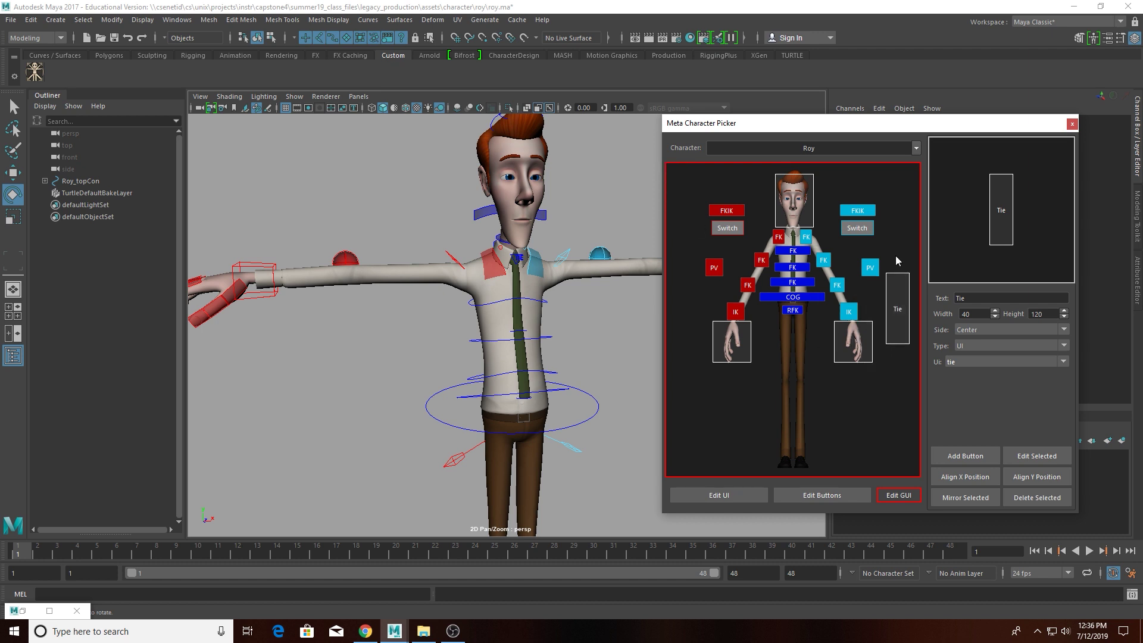
left_click(968, 457)
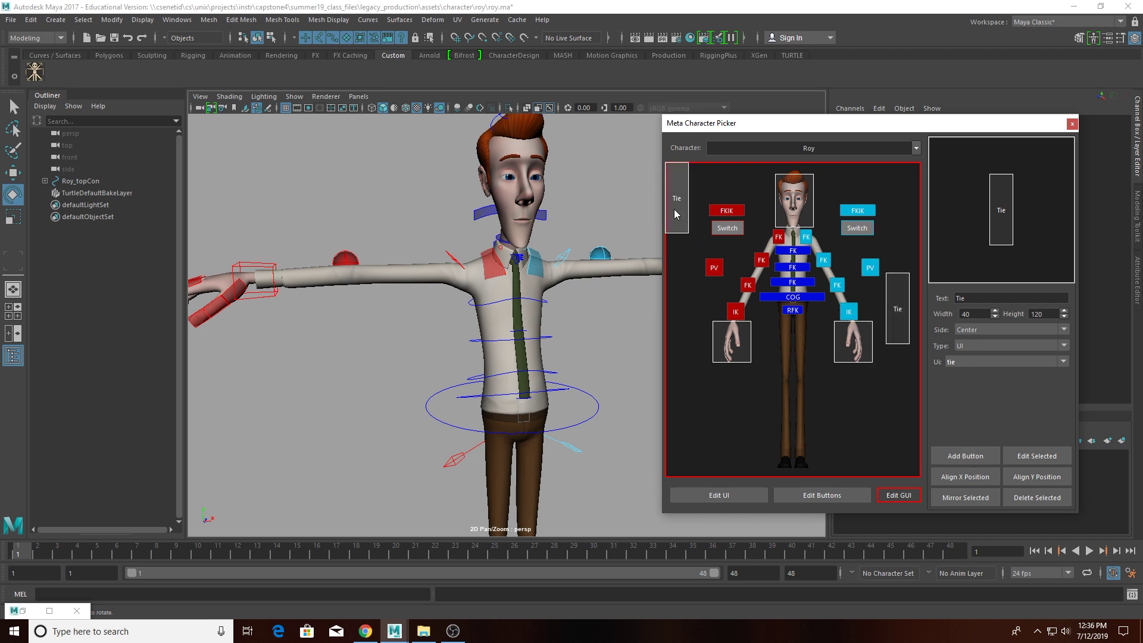
left_click_drag(677, 214, 897, 438)
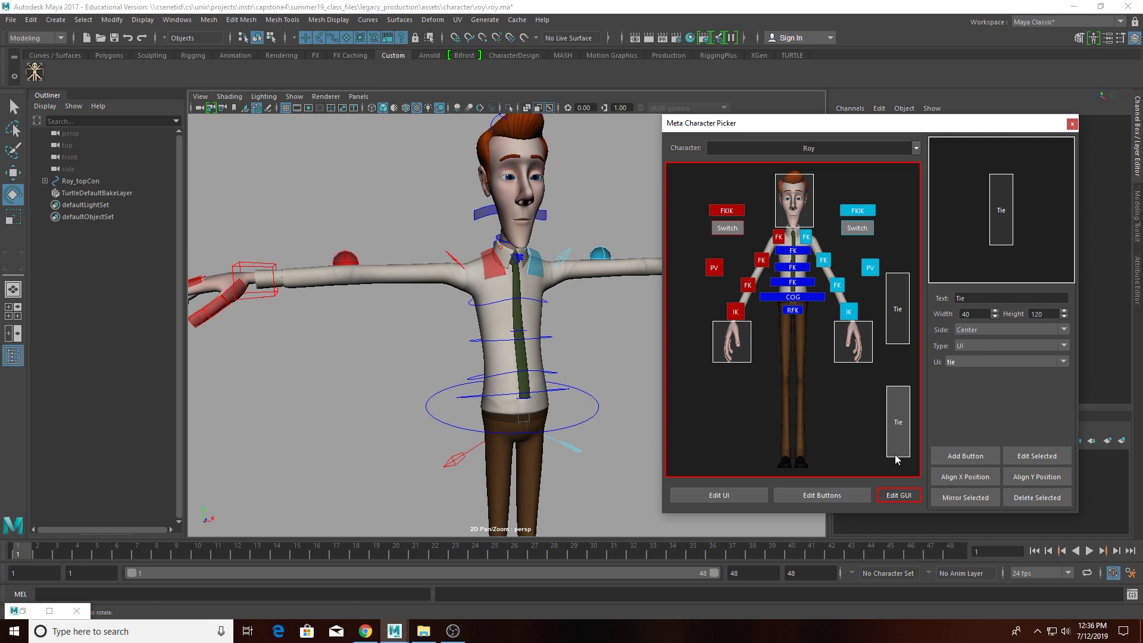
left_click(896, 315, "shift")
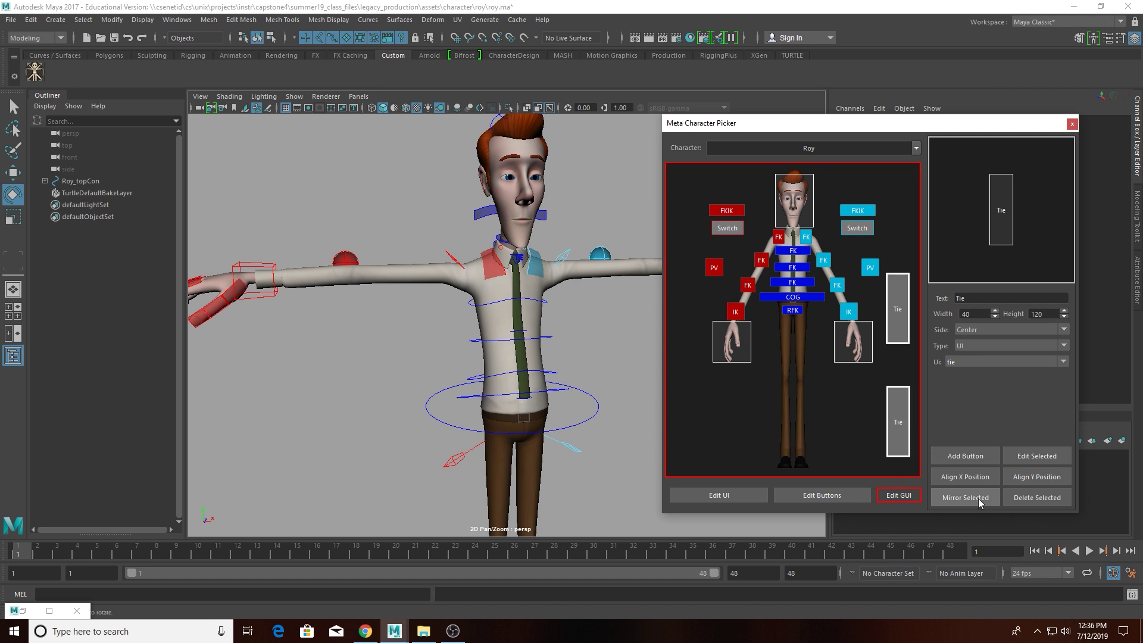
left_click(978, 499)
left_click(903, 494)
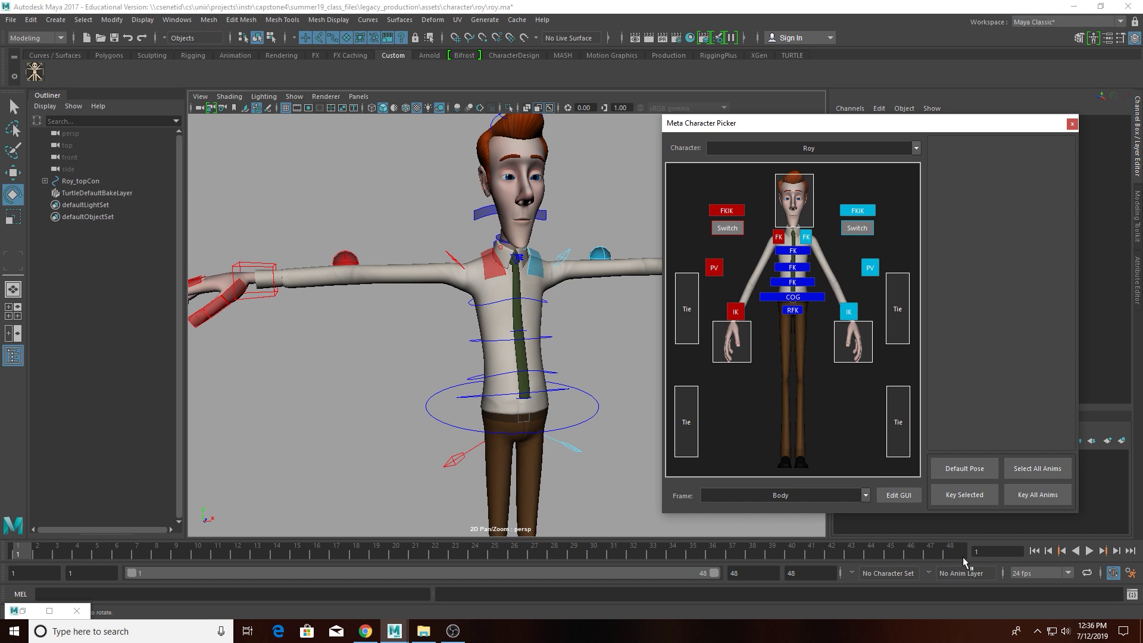
- Test the UI buttons for the tie, face and hands frames, returning to the Body frame in between
left_click(686, 306)
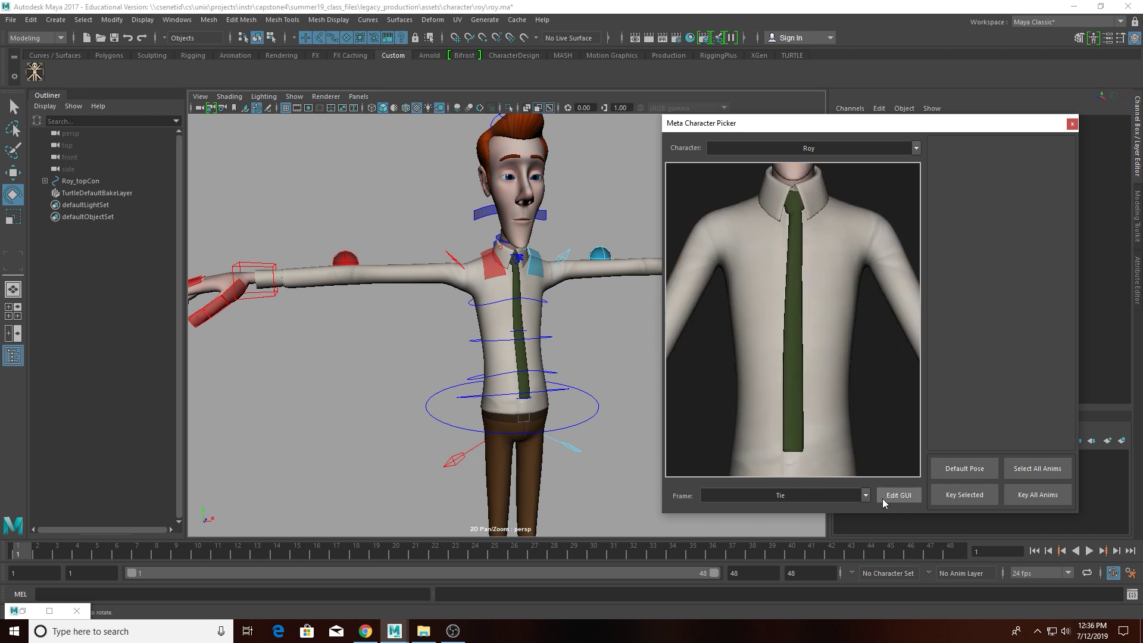
scroll(848, 493, "up", 1)
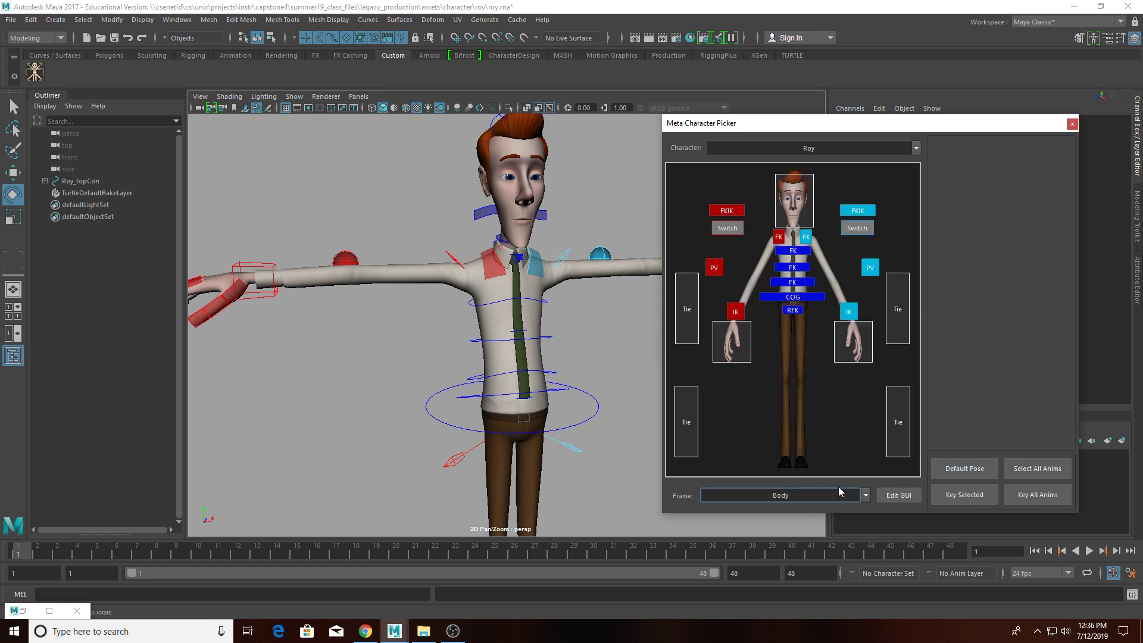
left_click(785, 202)
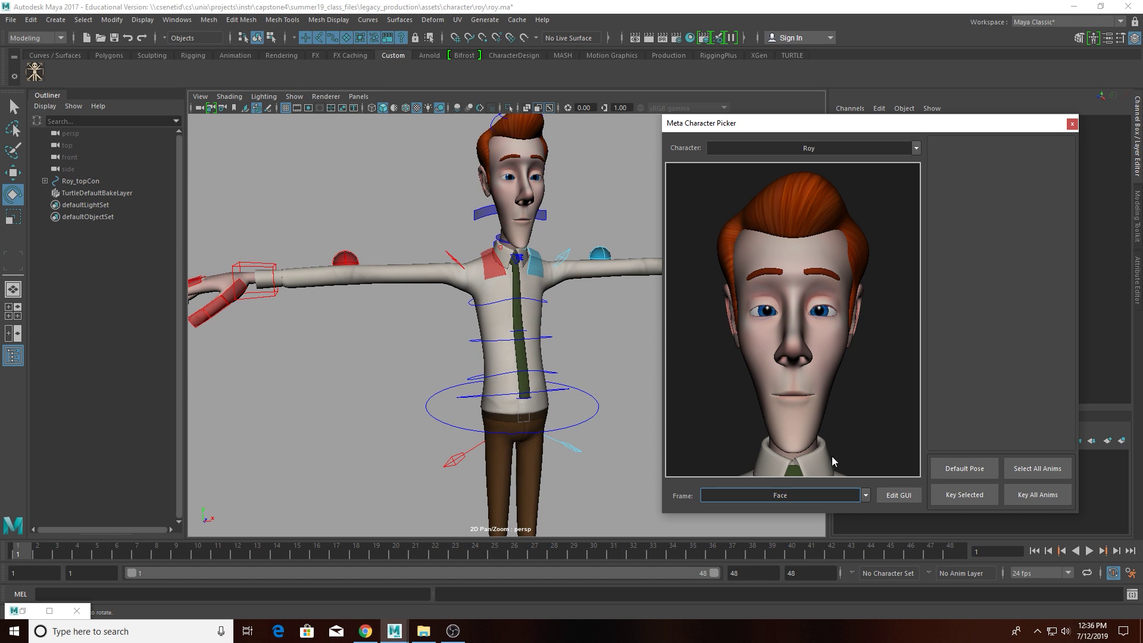
scroll(838, 490, "up", 2)
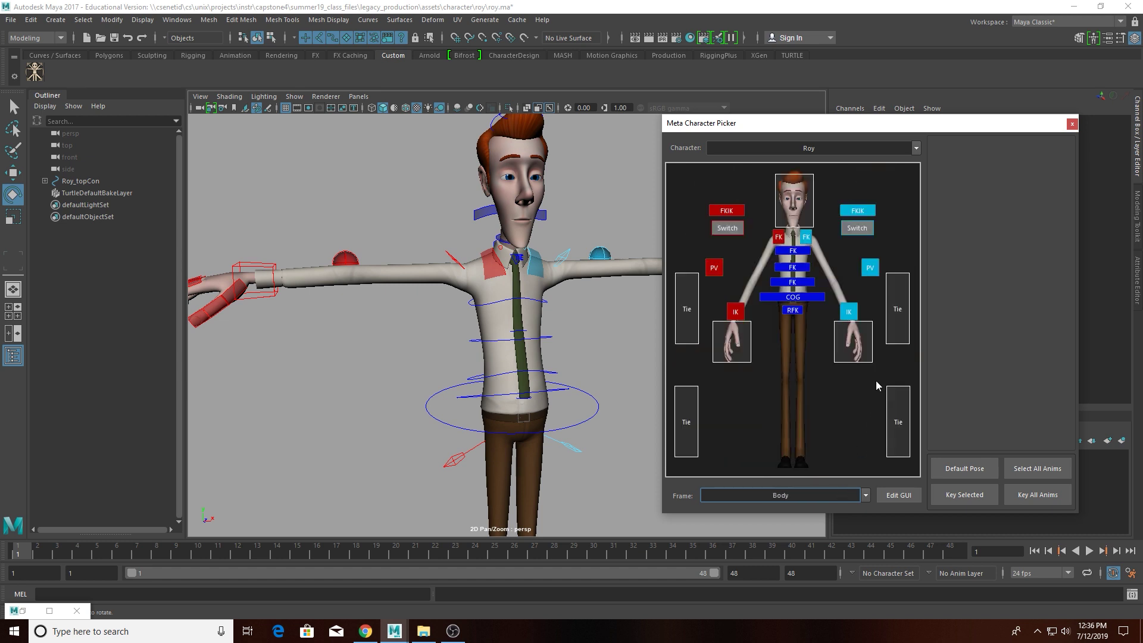
left_click(865, 353)
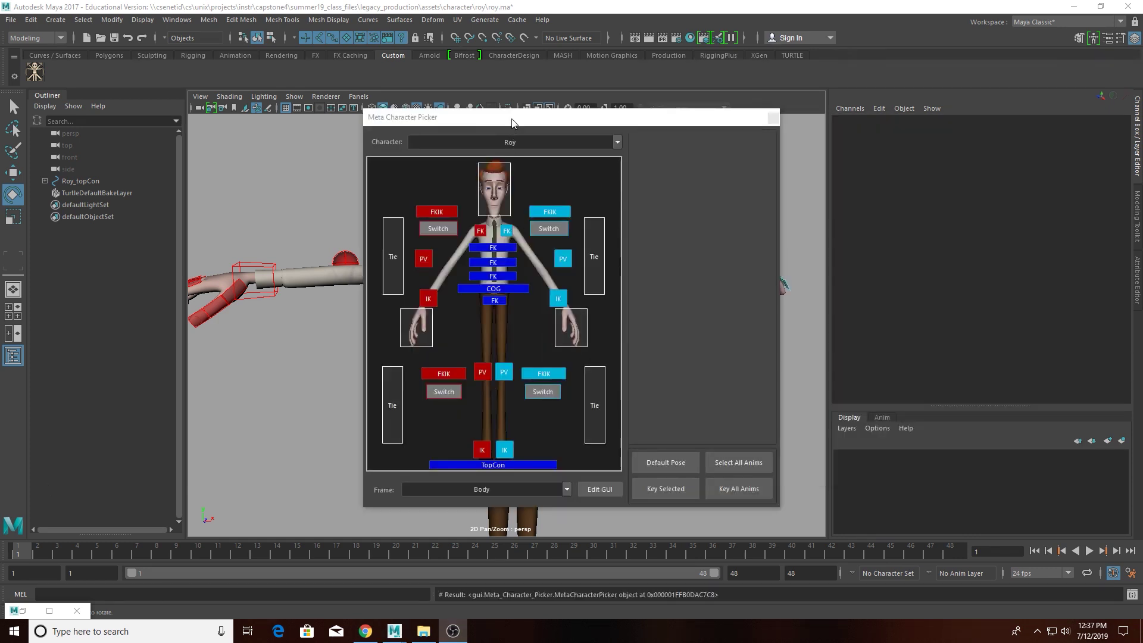
- Select the left arm's FKIK control through the picker and set its FKIK Switch to 0, then clear the selection
left_click_drag(515, 122, 696, 126)
left_click(729, 215)
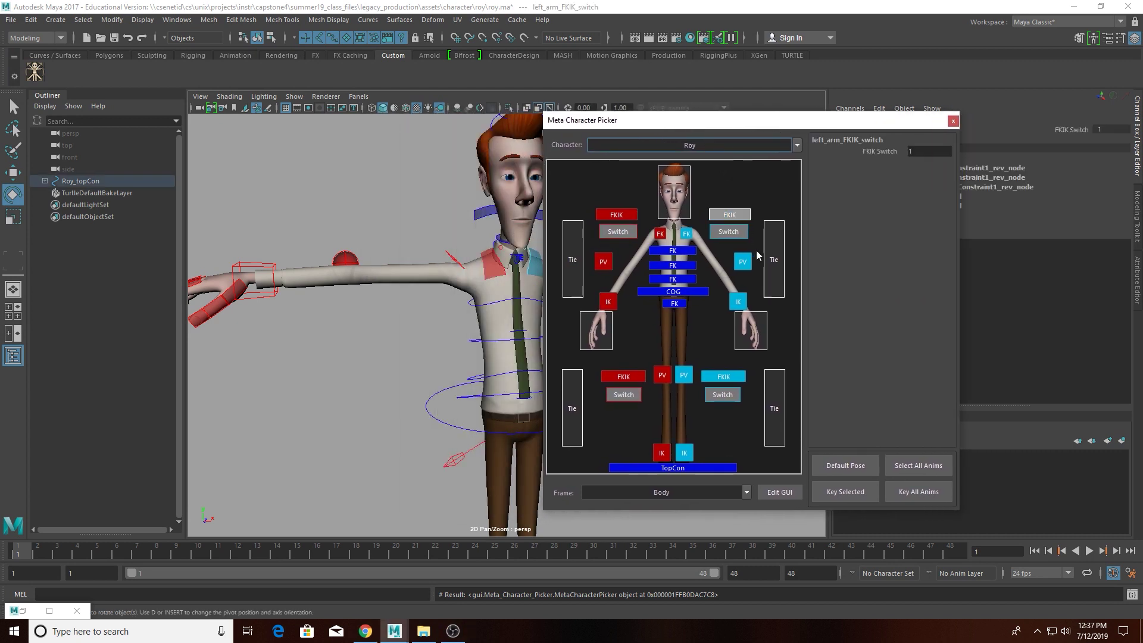
left_click(869, 151)
middle_click_drag(452, 196, 325, 194)
left_click_drag(702, 121, 822, 121)
middle_click_drag(518, 191, 498, 218)
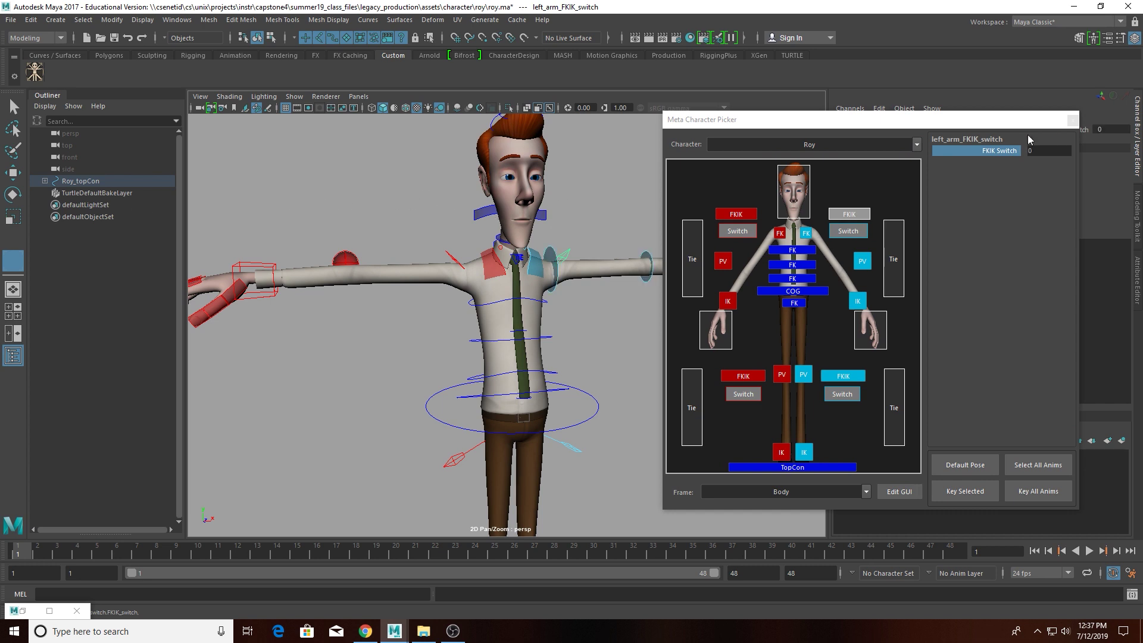
left_click(843, 188)
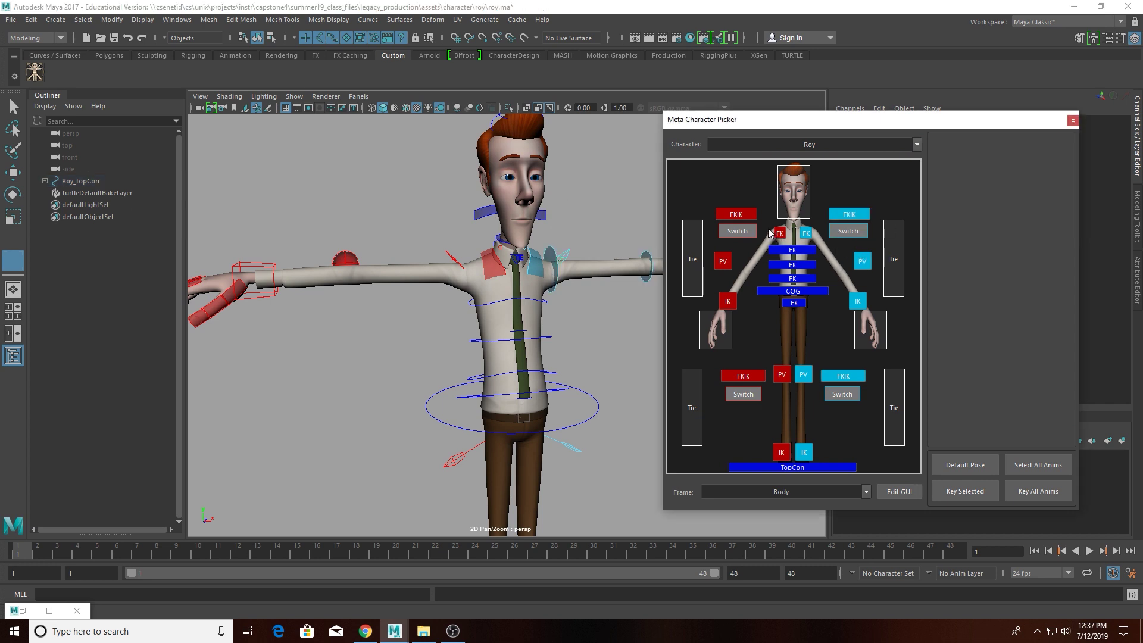
- Select the clavicle, spine, COG and pelvis controls together in the picker and key their Rotate X, Y and Z
left_click_drag(769, 227, 845, 333)
left_click_drag(994, 152, 1006, 173)
right_click(1005, 171)
left_click(1016, 188)
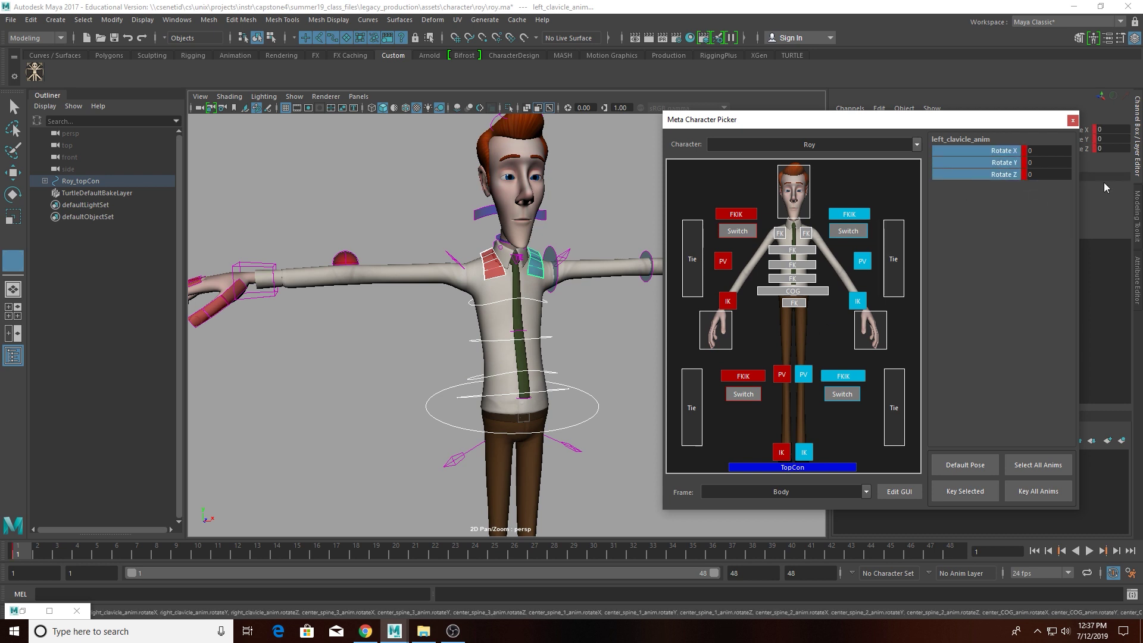
- Delete the Rotate Y keys of the selected torso controls, then delete their remaining attribute keys
left_click(1003, 162)
right_click(997, 163)
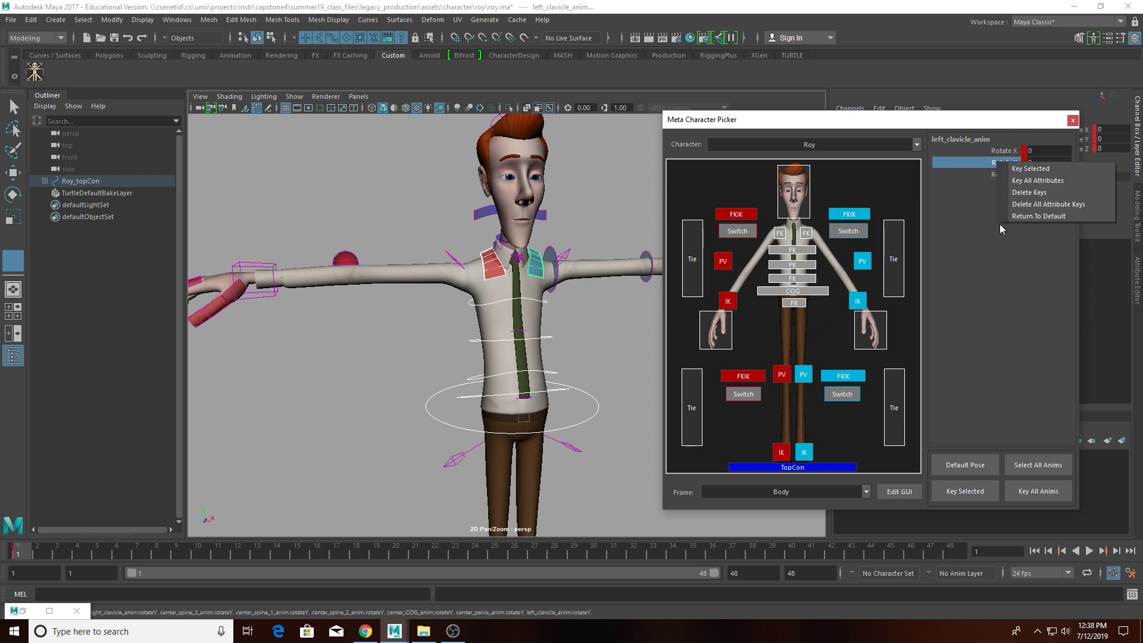
left_click(1040, 192)
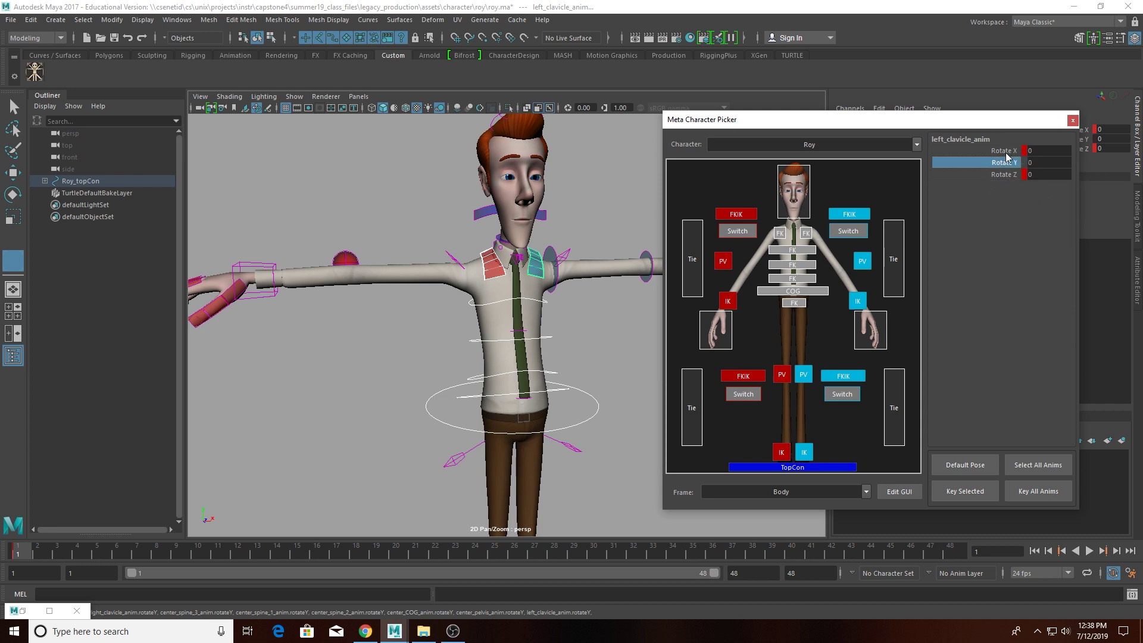
left_click(1011, 151)
right_click(1015, 152)
left_click(1048, 195)
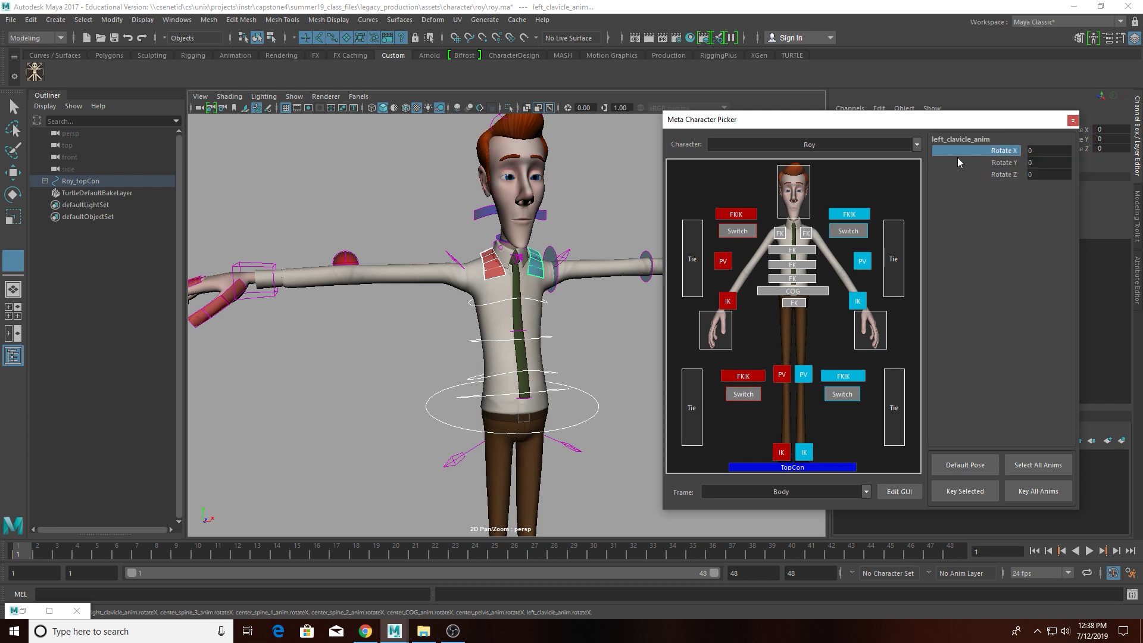
- Rotate the left upper arm FK control down to about -72 in Rotate Y and set its Rotate Z to -56.15
left_click(548, 251)
key("e")
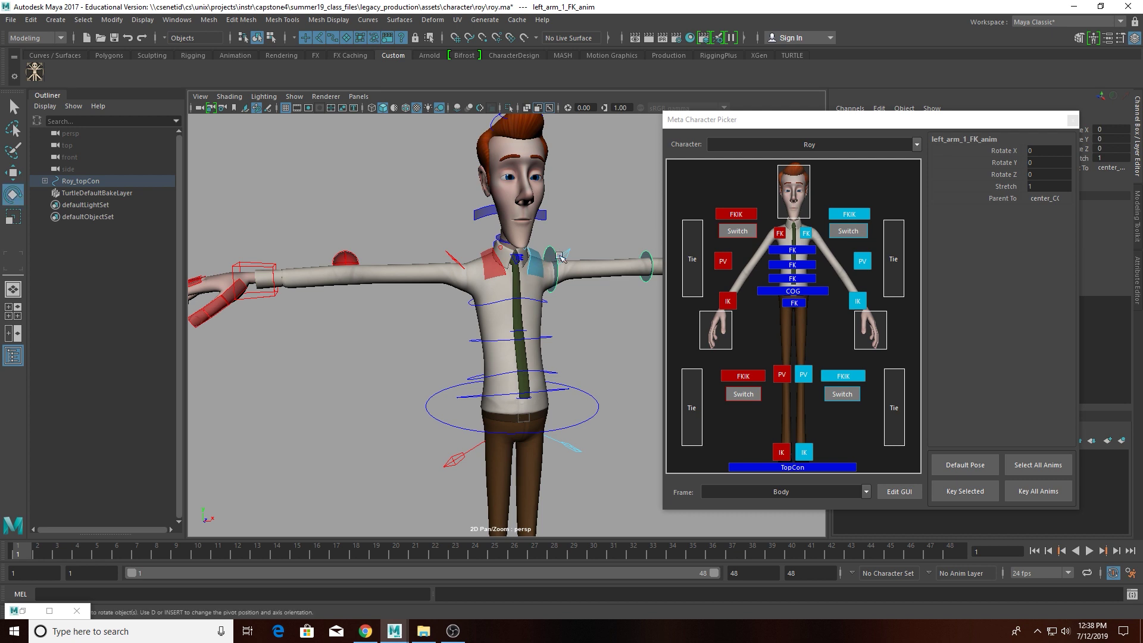
left_click_drag(524, 222, 588, 227)
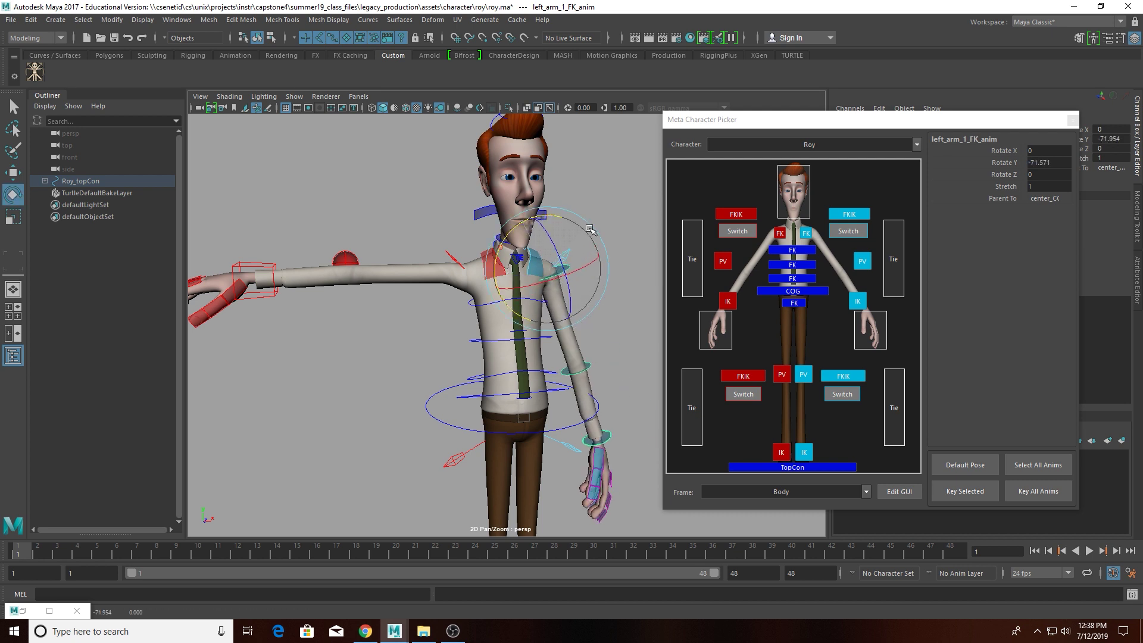
left_click(1005, 162)
left_click(1008, 174)
middle_click_drag(640, 236, 566, 228)
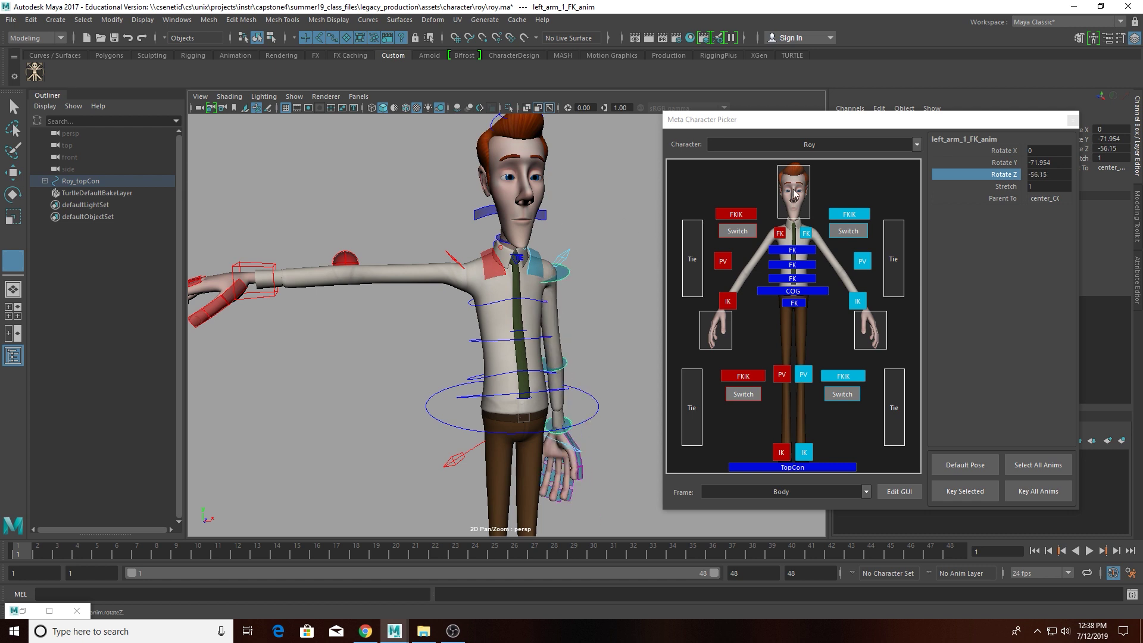
- Return the left upper arm control's Rotate Z to default, then put the whole rig back into its default pose
left_click(1007, 177)
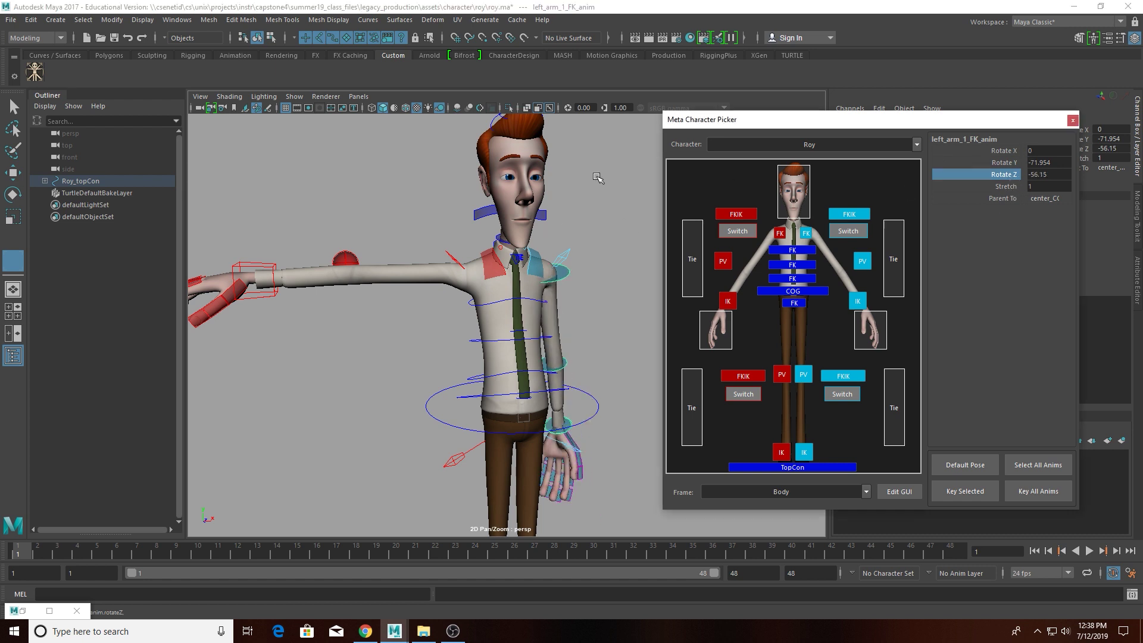
left_click(590, 192)
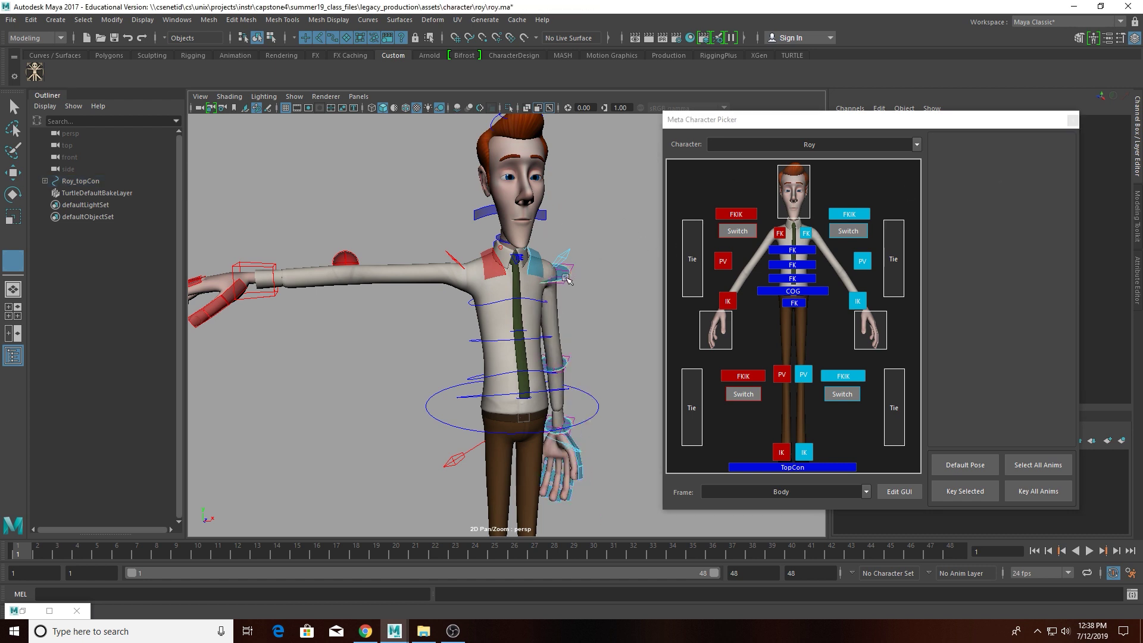
right_click(592, 270)
left_click(650, 252)
right_click(1012, 174)
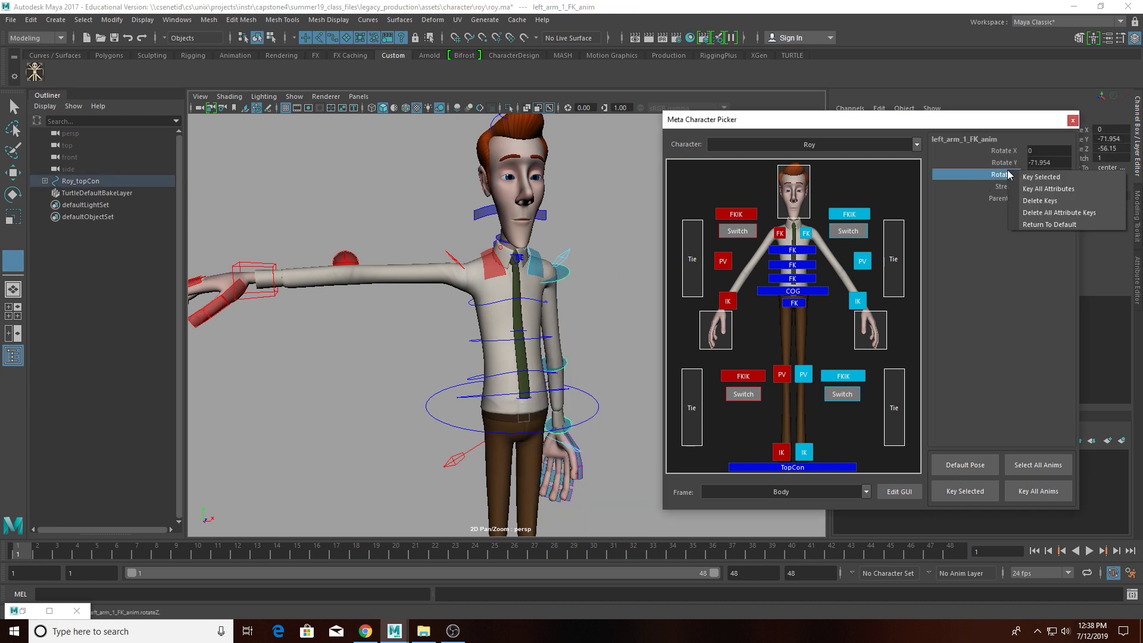
left_click(1050, 224)
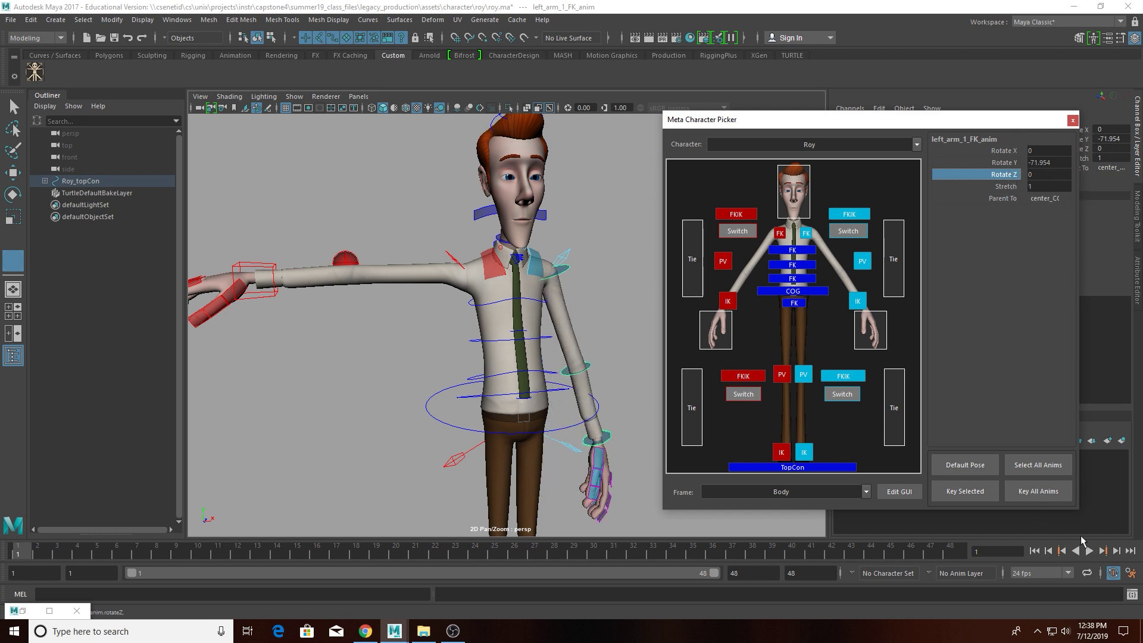
left_click(965, 464)
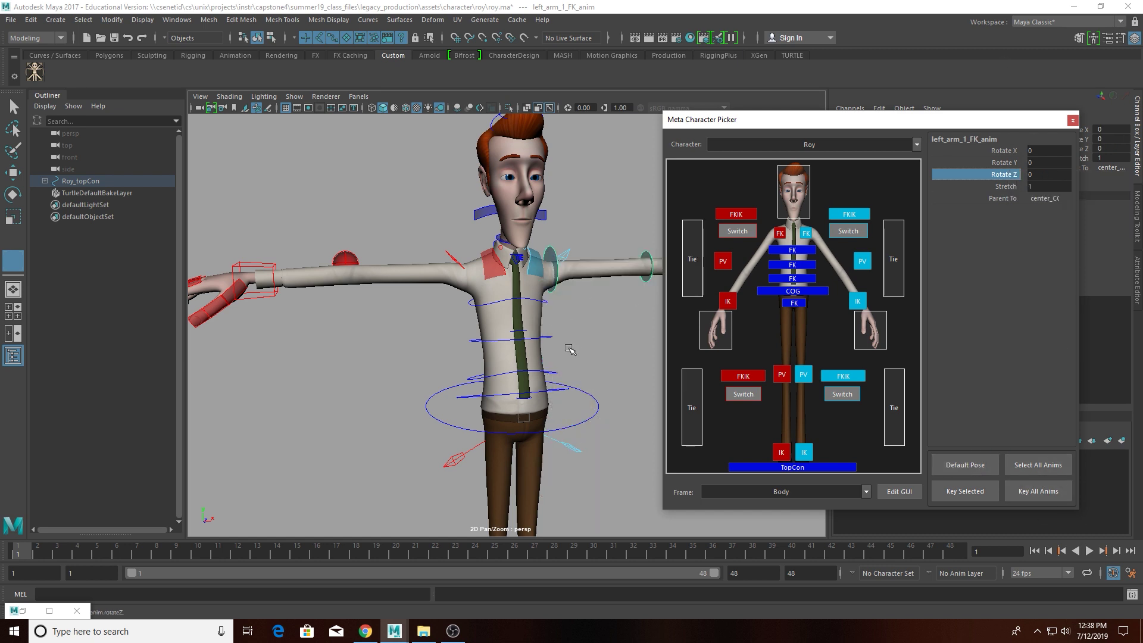
- Select all of the character's anim controls with the picker, then clear the selection
middle_click_drag(654, 423, 529, 421, "alt")
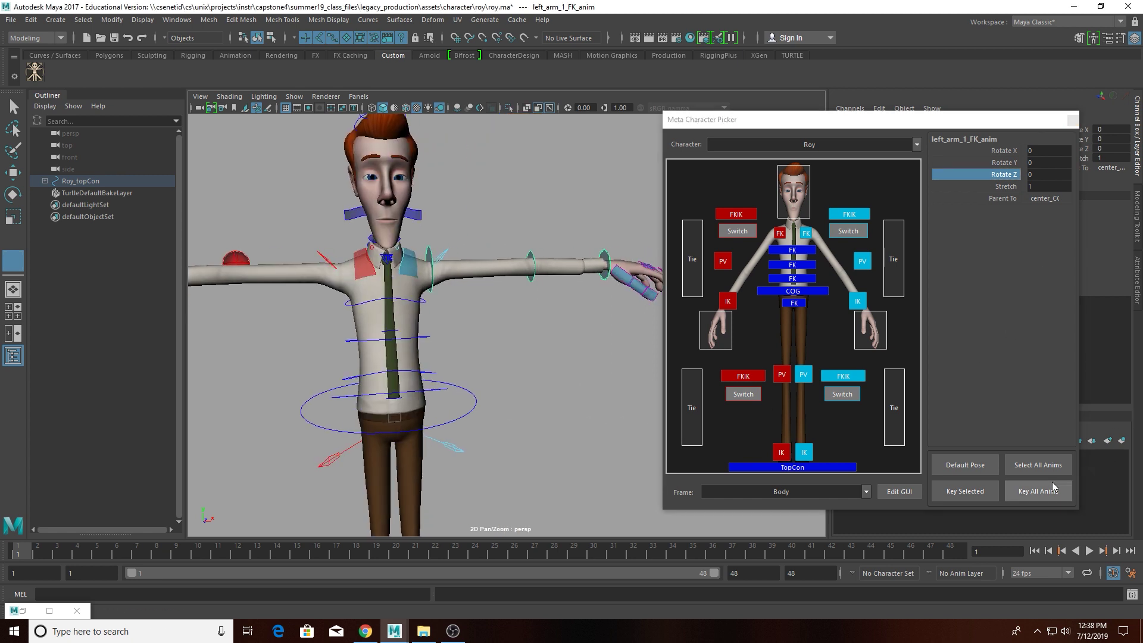
left_click(1037, 464)
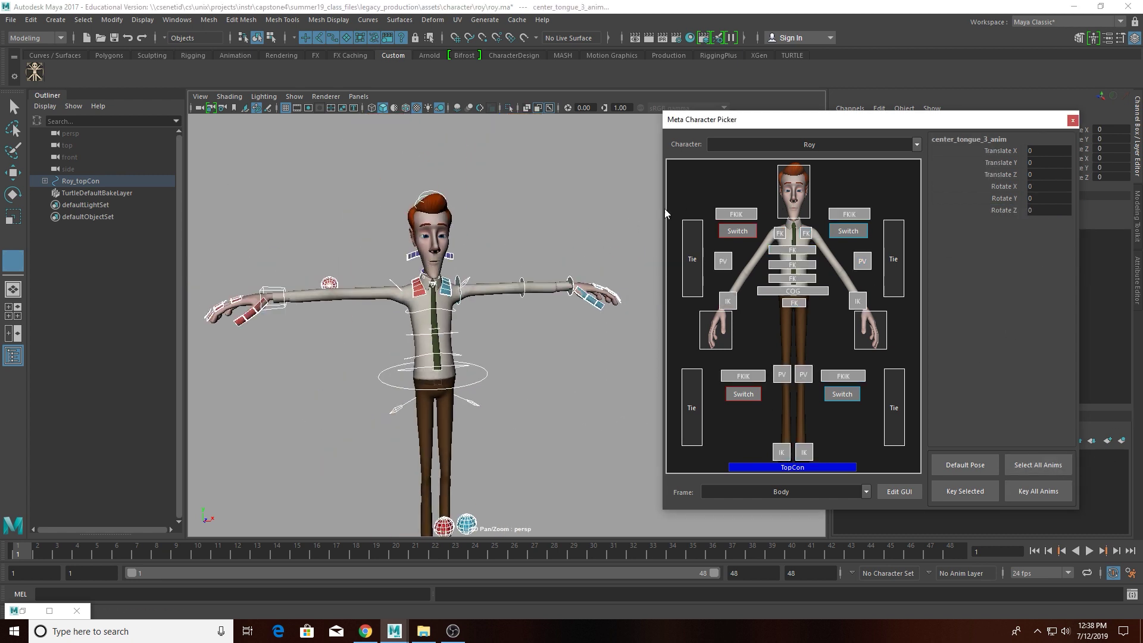
left_click(827, 198)
- Select the left upper arm FK control, relaunch the Meta Character Picker and move its window clear of the character
left_click(457, 278)
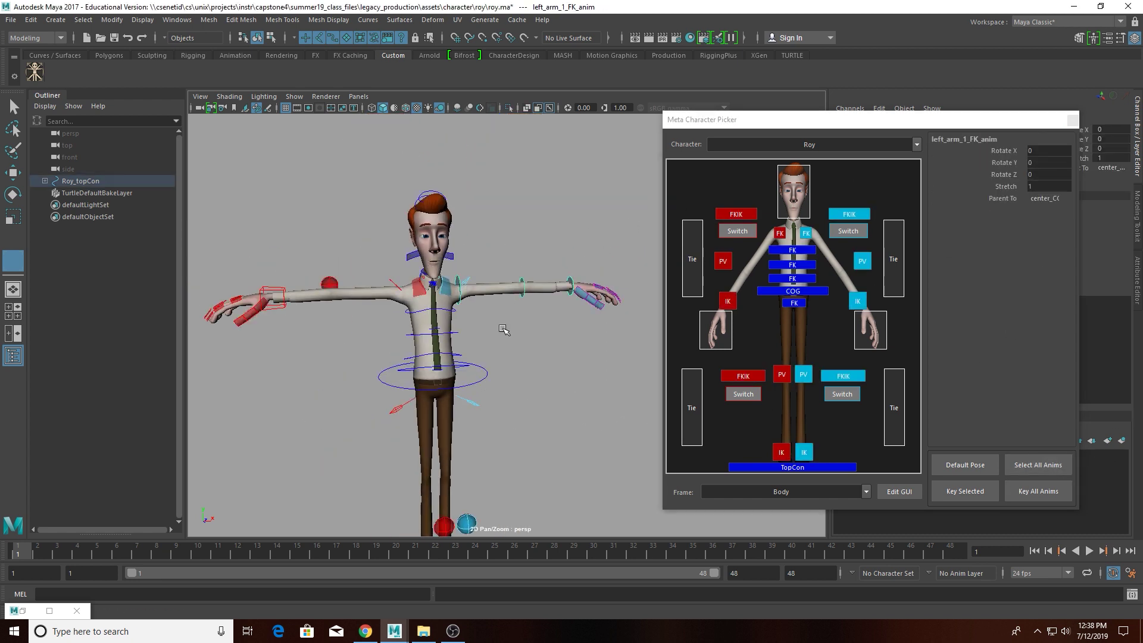
middle_click_drag(496, 335, 559, 302, "alt")
right_click_drag(560, 302, 568, 316, "alt")
left_click(581, 294)
left_click(523, 223)
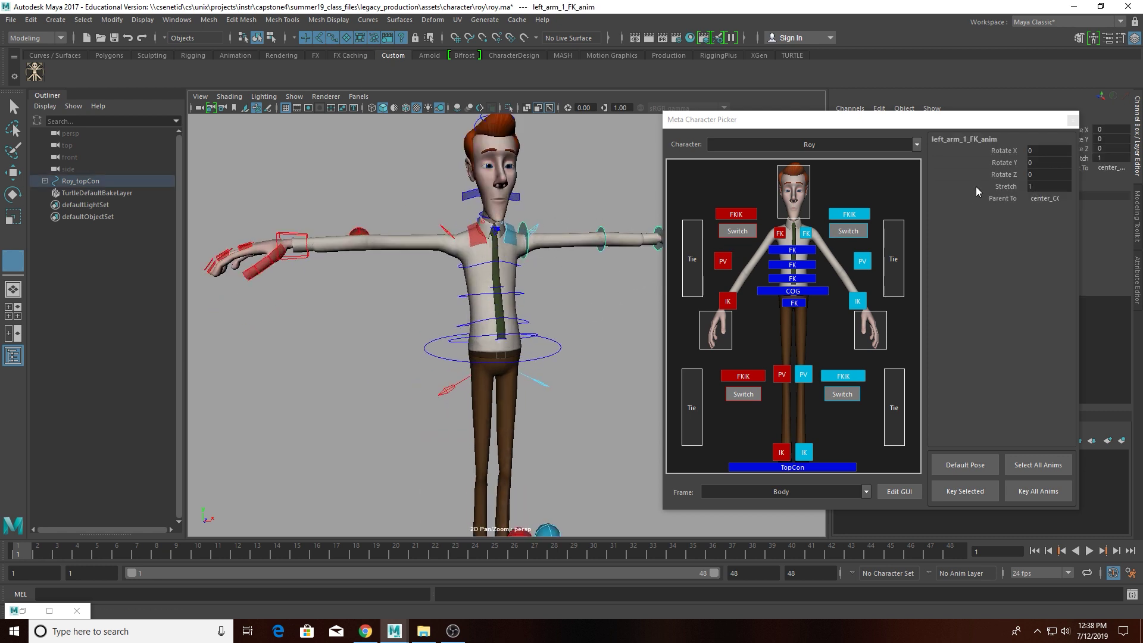
left_click(39, 77)
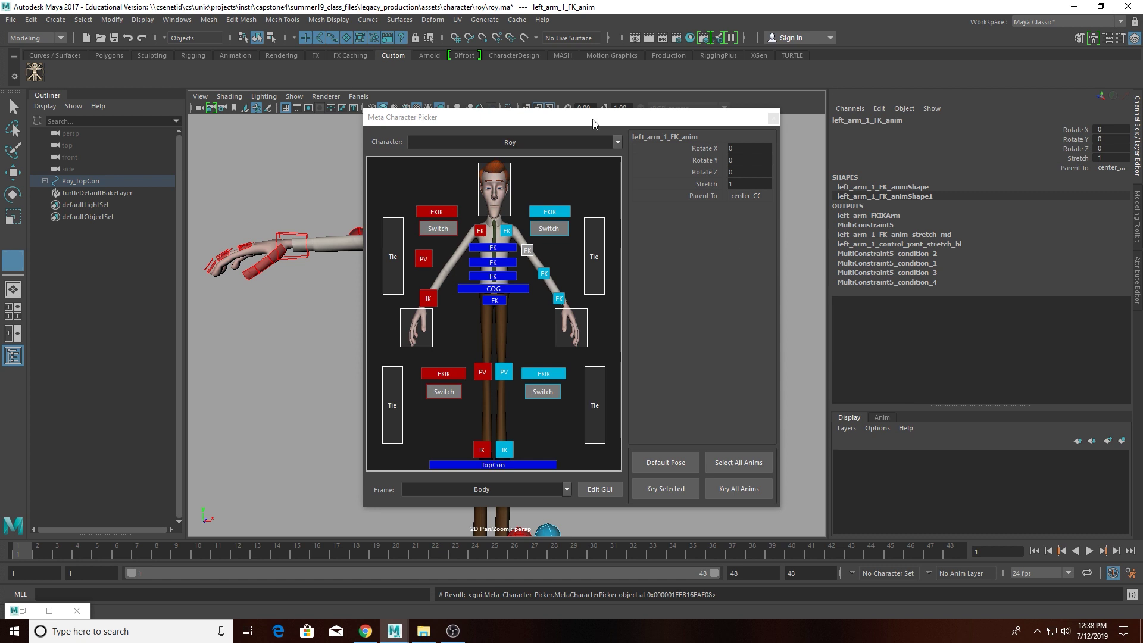
left_click_drag(592, 123, 907, 143)
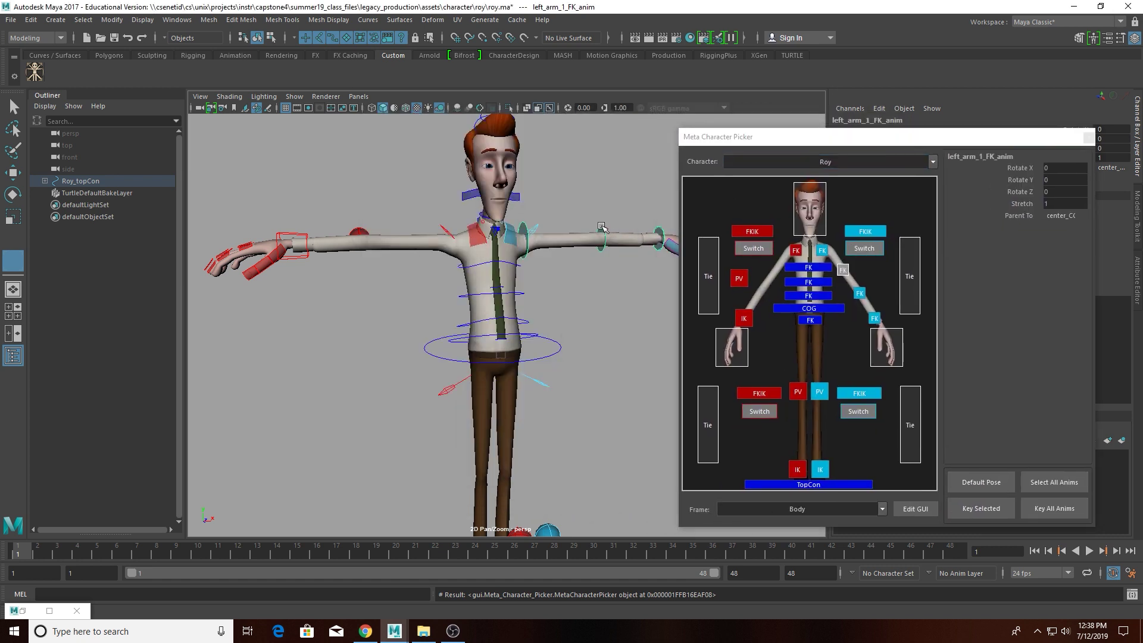
- Switch to the Move tool and select the left arm's FK controls in the viewport, ending on the elbow control
left_click(12, 173)
left_click(601, 236)
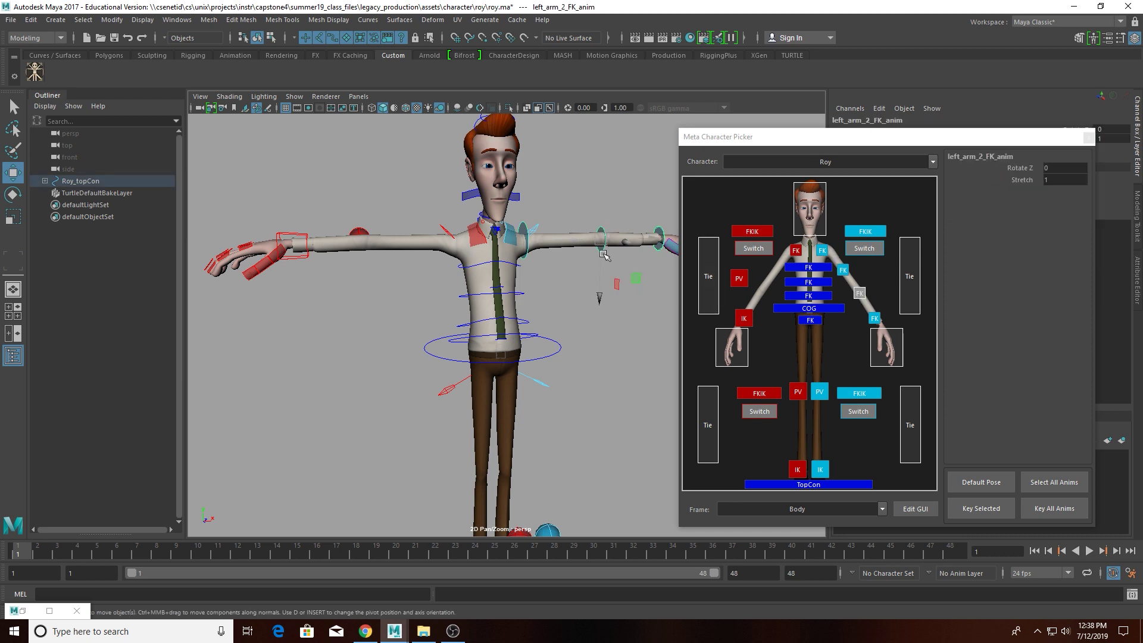
middle_click_drag(566, 307, 519, 285, "alt")
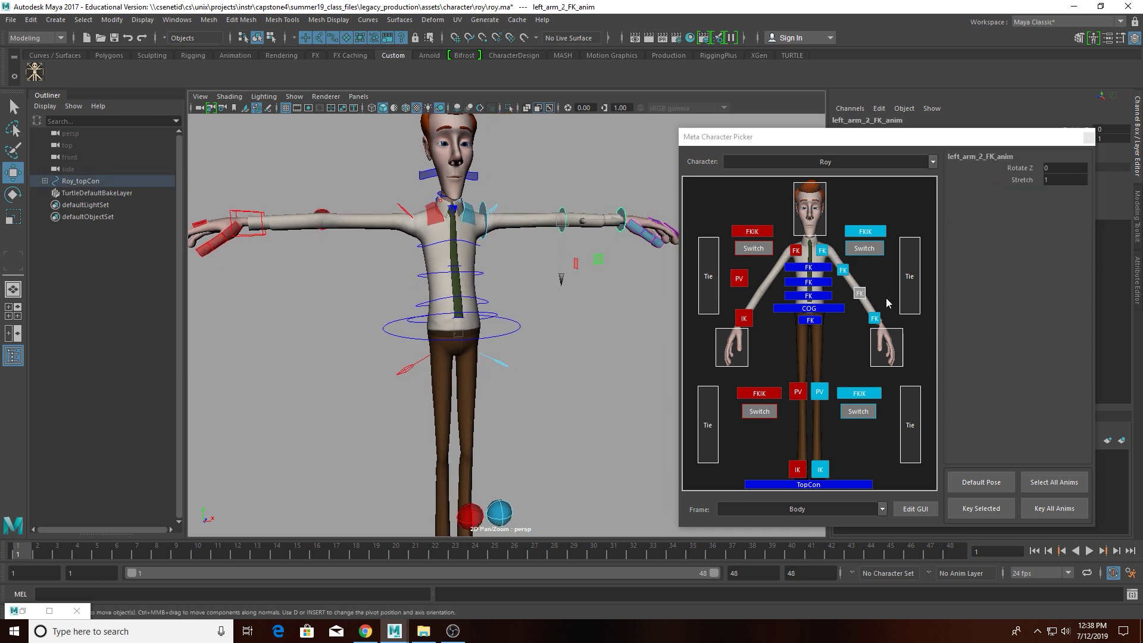
left_click(529, 178)
left_click(482, 207)
left_click(531, 199)
left_click(562, 212)
- Move the picker off the channel box, try scrubbing the left elbow control's Rotate Z there and undo the change
left_click_drag(911, 148, 782, 241)
left_click(1078, 129)
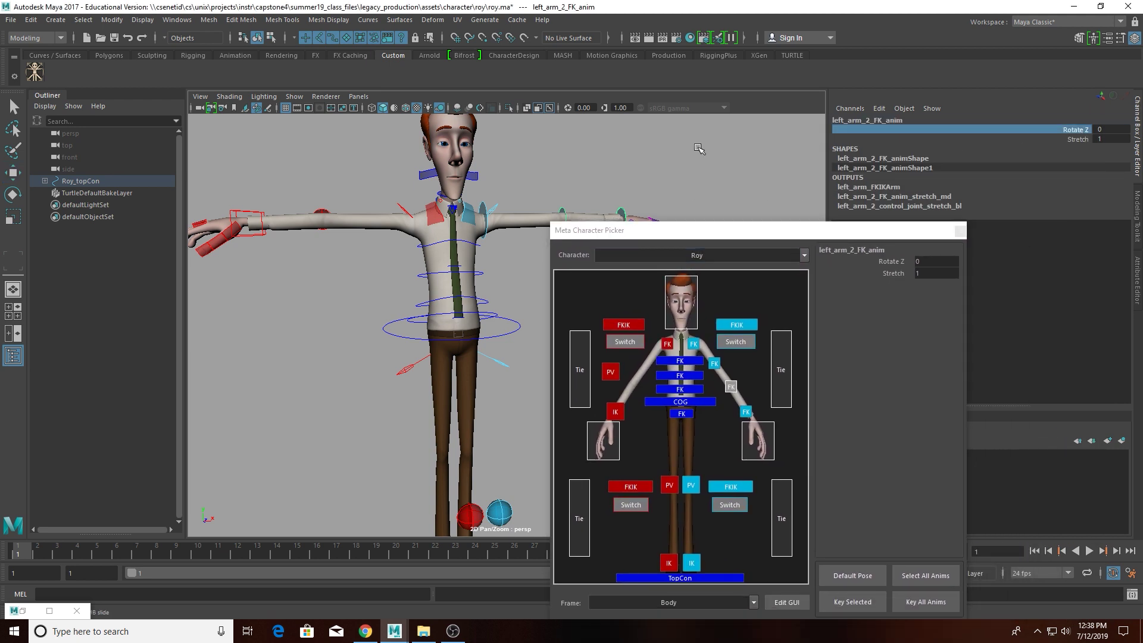
middle_click_drag(702, 150, 711, 154)
key("ctrl+z")
left_click_drag(769, 232, 806, 152)
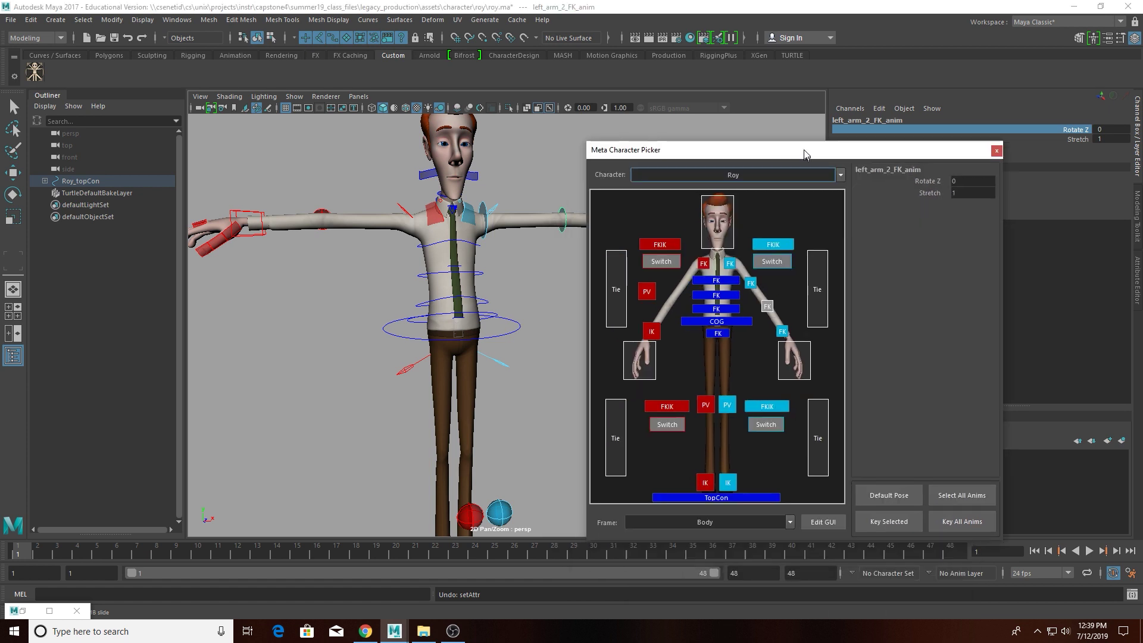
- Show the picker's Hands frame, box-select the left-hand finger controls, clear that selection and box-select all right-hand finger controls
left_click(718, 220)
left_click(759, 482)
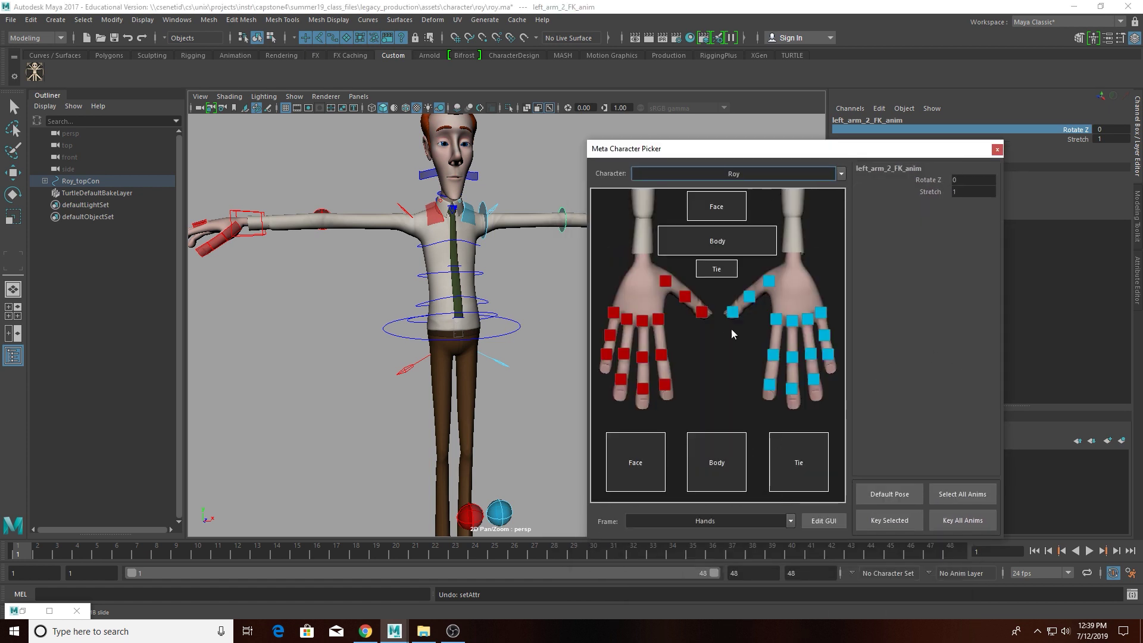
left_click_drag(718, 281, 840, 428)
left_click(833, 396)
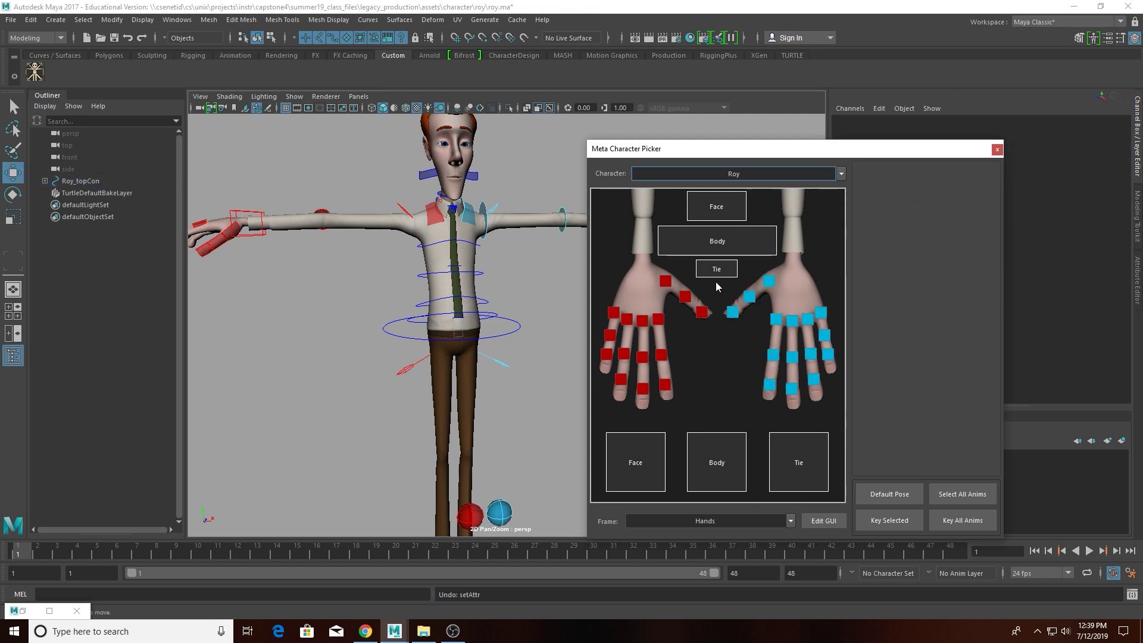
left_click_drag(715, 281, 595, 409)
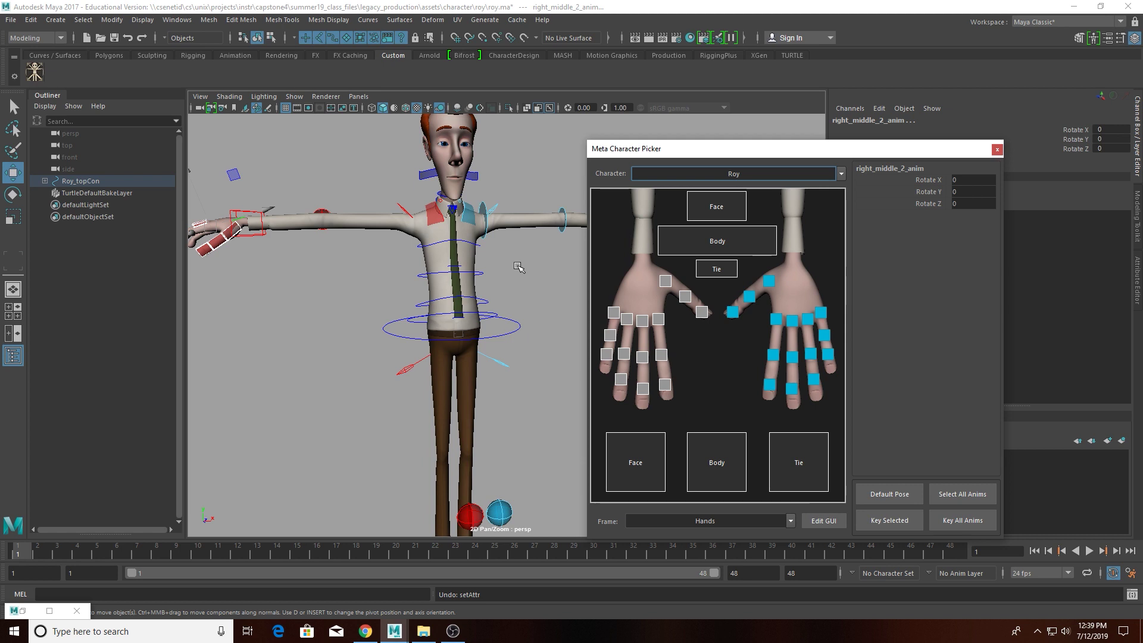
- Select the right arm's FKIK switch control in the viewport, scrub its FKIK Switch to 0, and select the left arm's switch control
left_click(404, 208)
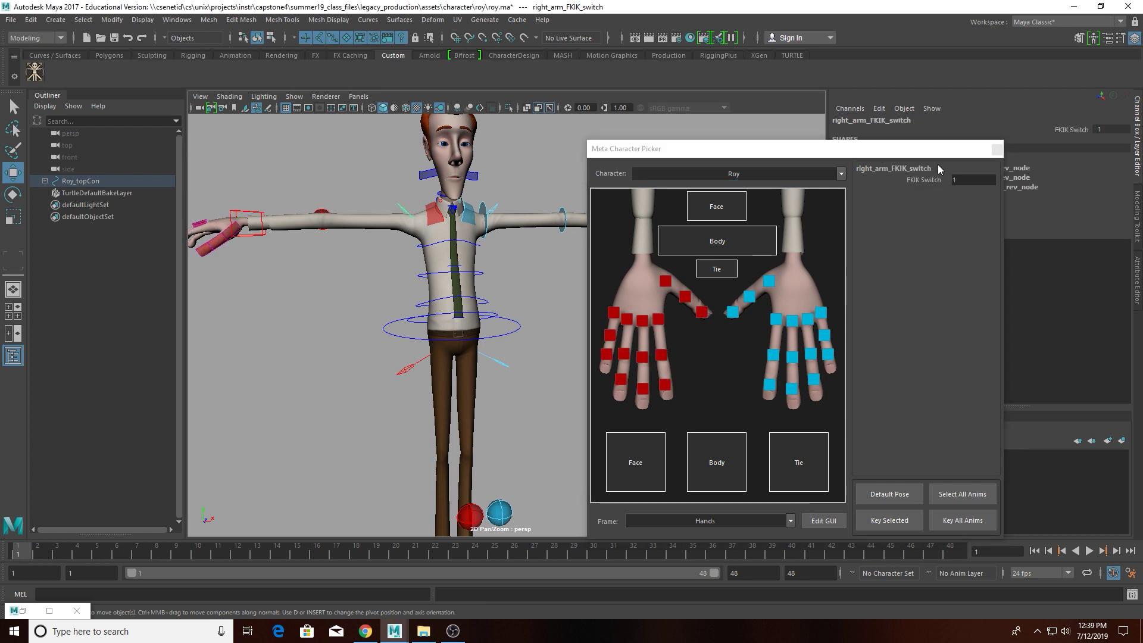
left_click(923, 179)
middle_click_drag(519, 172, 487, 174)
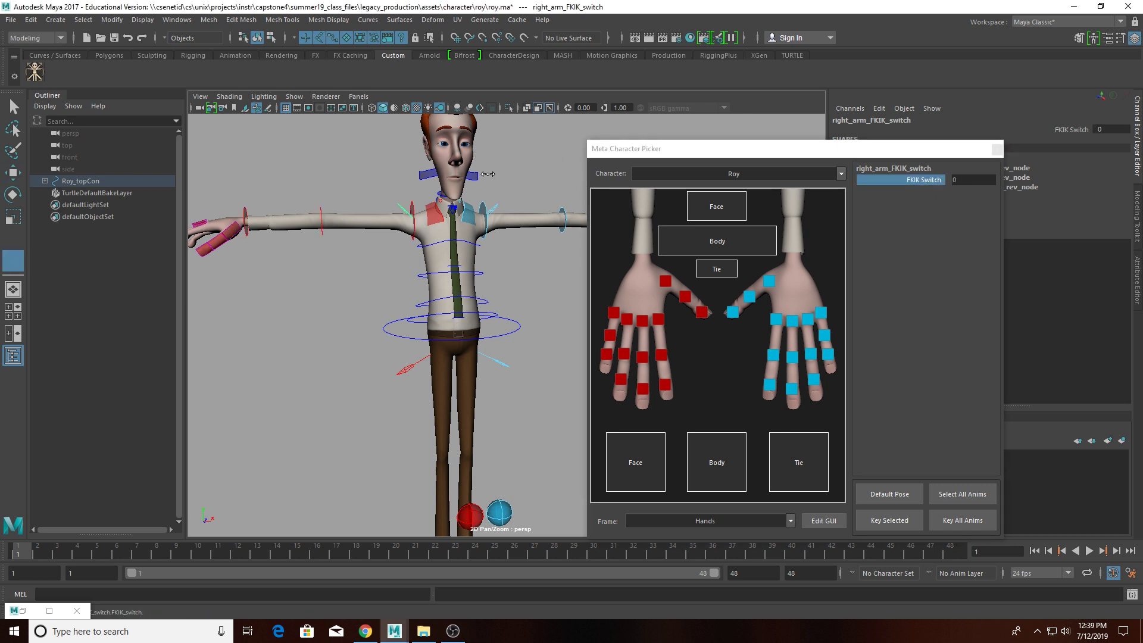
left_click(493, 210)
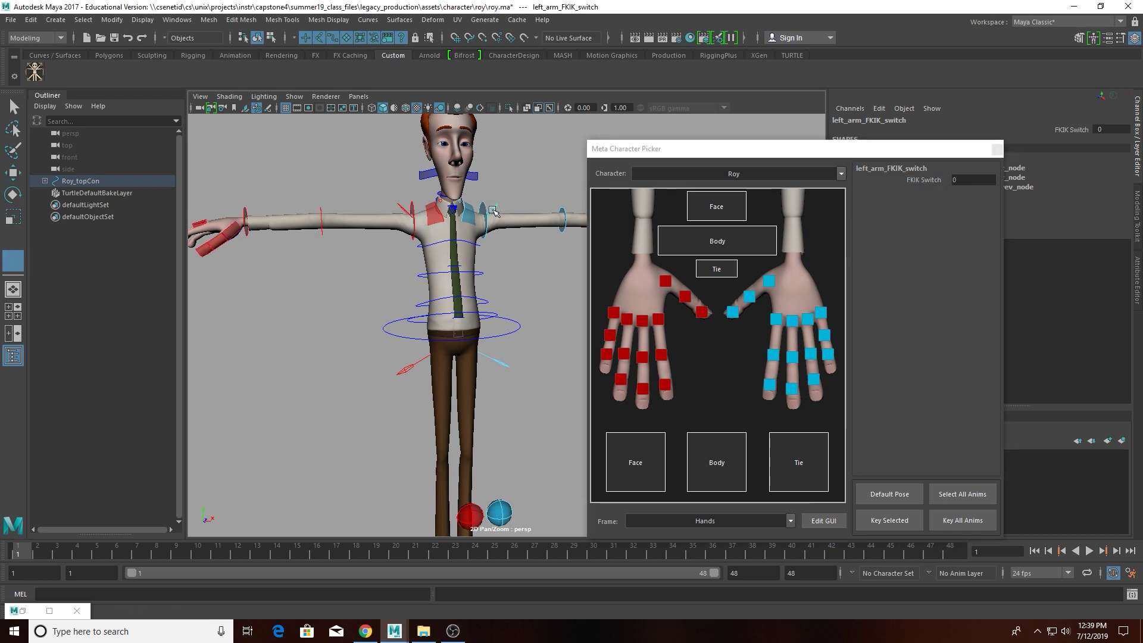